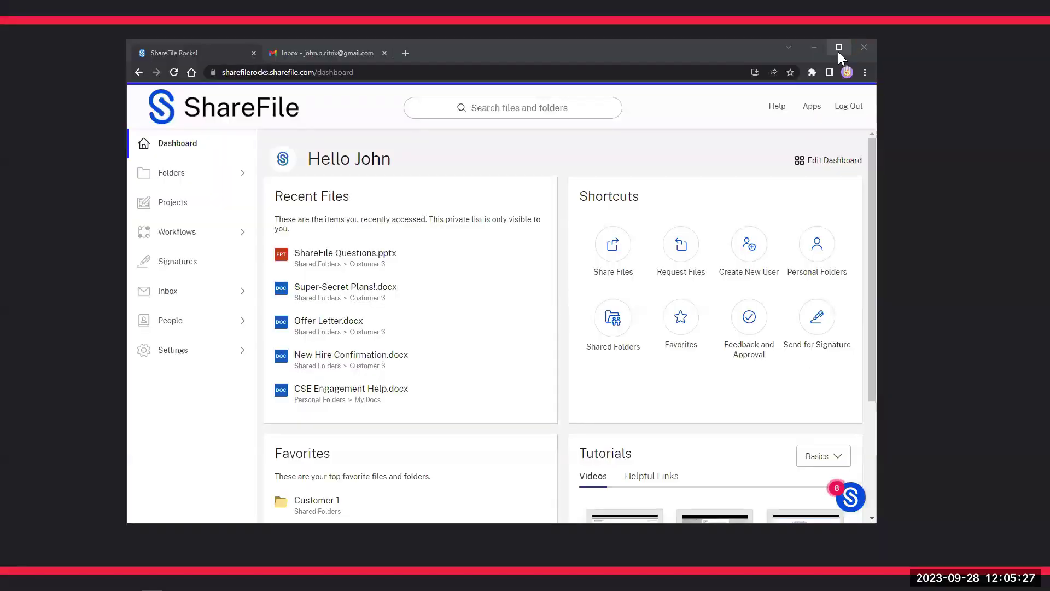
Step: Maximize the browser and start a new file request from the dashboard's Request Files shortcut
{"action": "left_click", "coordinate": [839, 48]}
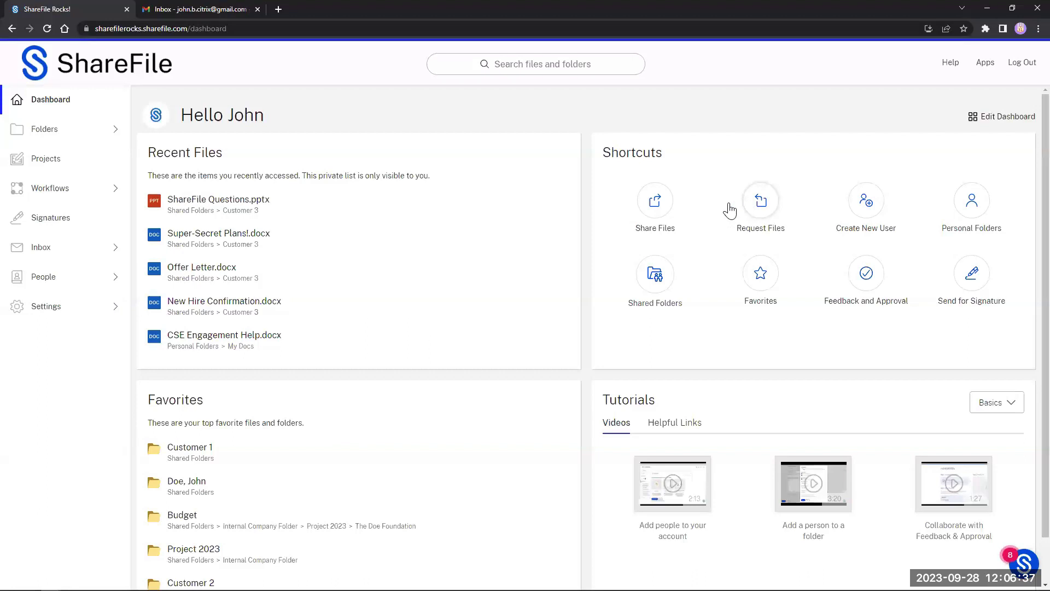
{"action": "left_click", "coordinate": [755, 211]}
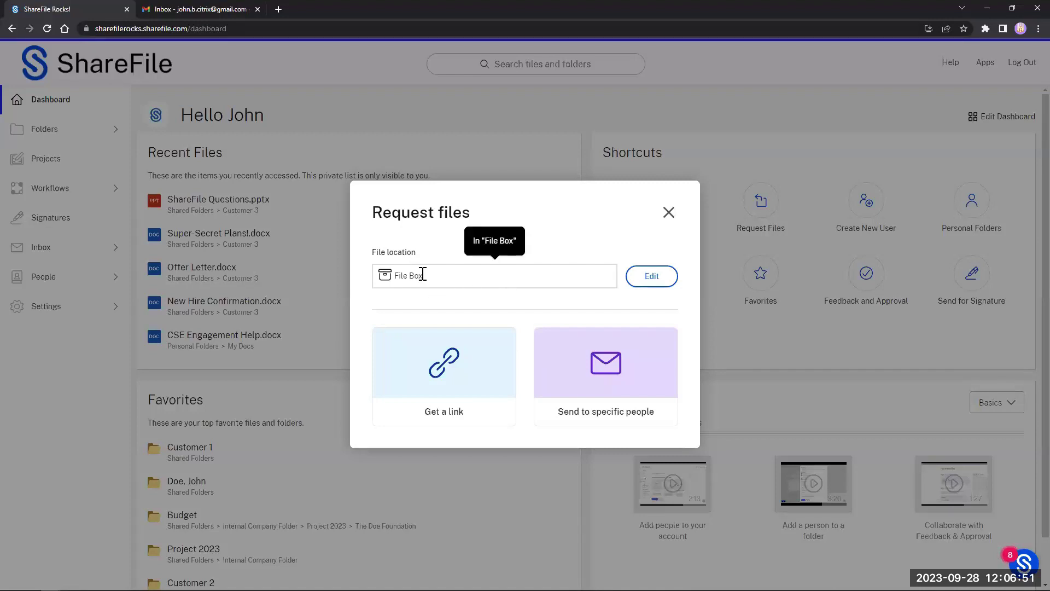
Step: Close the Request files dialog and open the File Box folder under Folders
{"action": "left_click", "coordinate": [668, 213]}
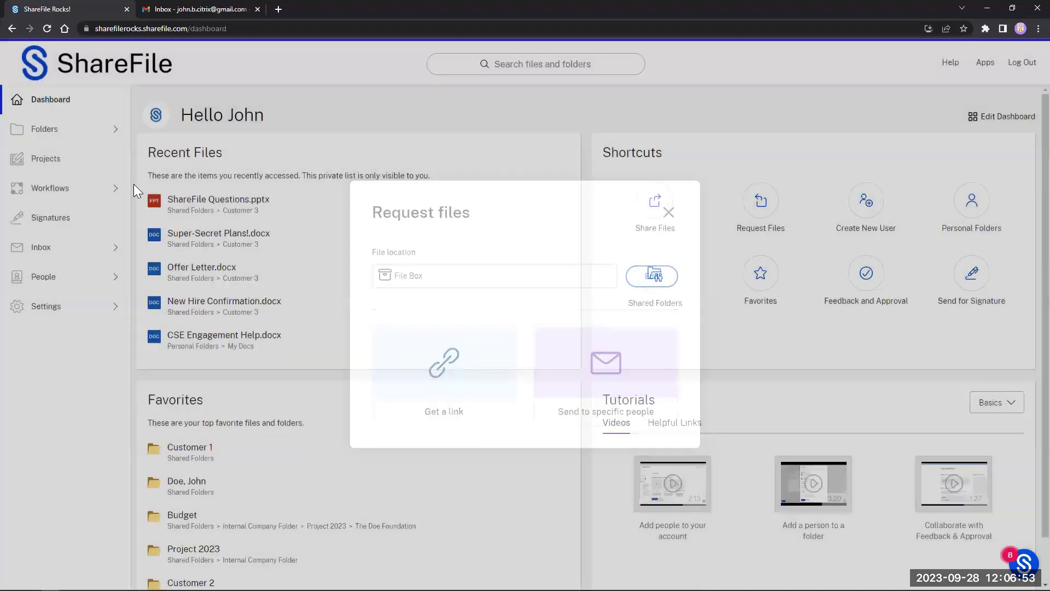
{"action": "left_click", "coordinate": [99, 141]}
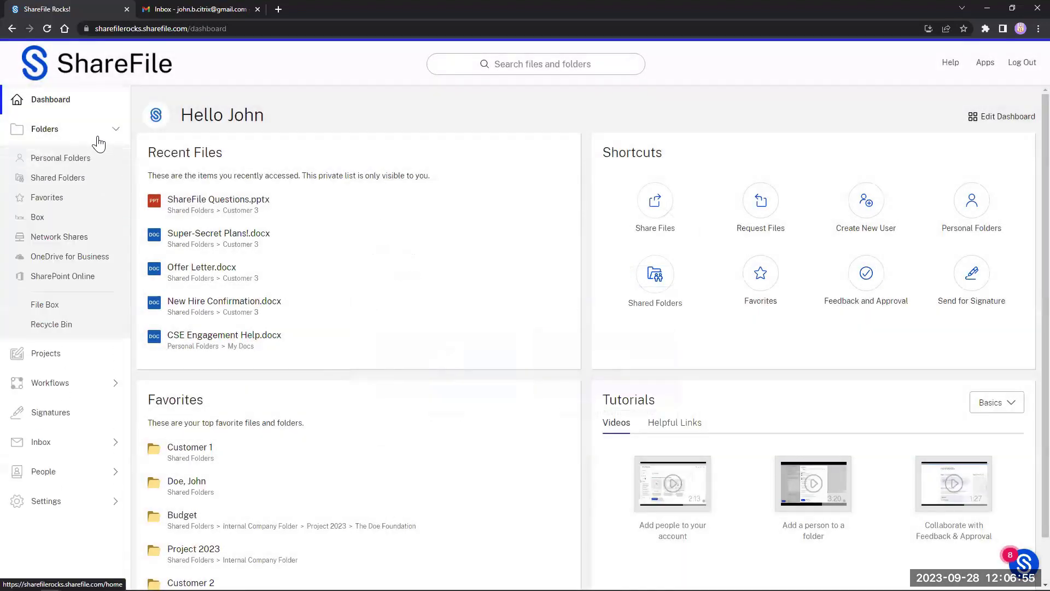
{"action": "left_click", "coordinate": [47, 307]}
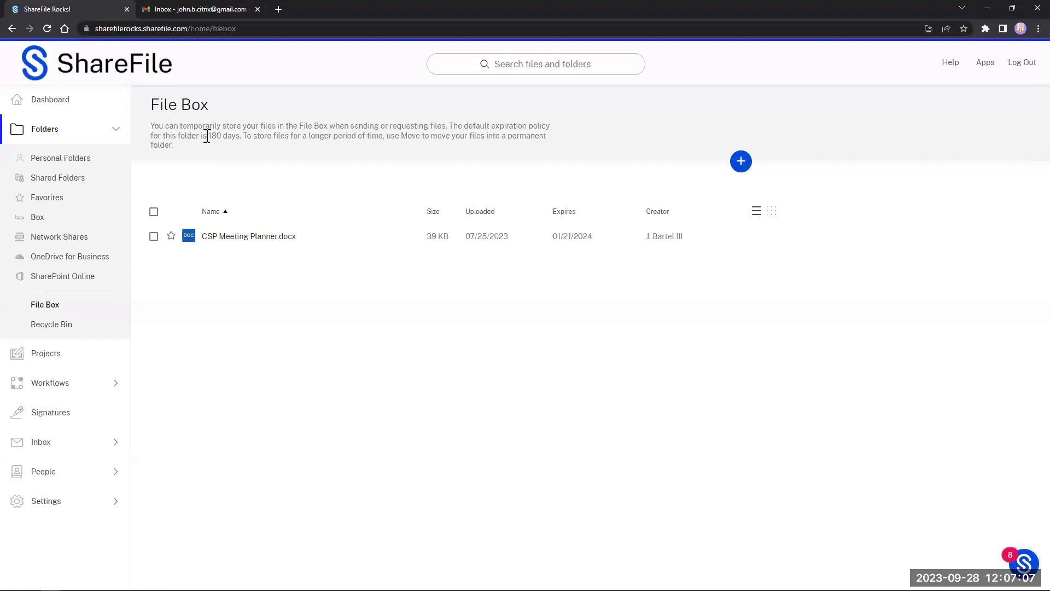
Step: Select CSP Meeting Planner.docx, start a Move and cancel it, then return to the dashboard
{"action": "left_click_drag", "start_coordinate": [206, 135], "coordinate": [219, 141]}
{"action": "left_click", "coordinate": [153, 236]}
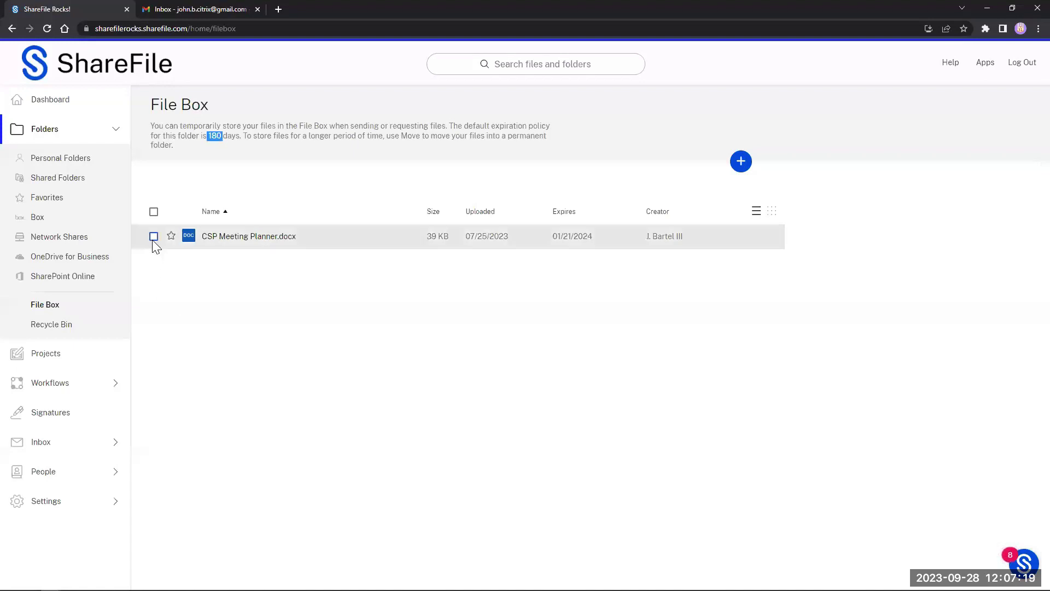
{"action": "left_click", "coordinate": [516, 183]}
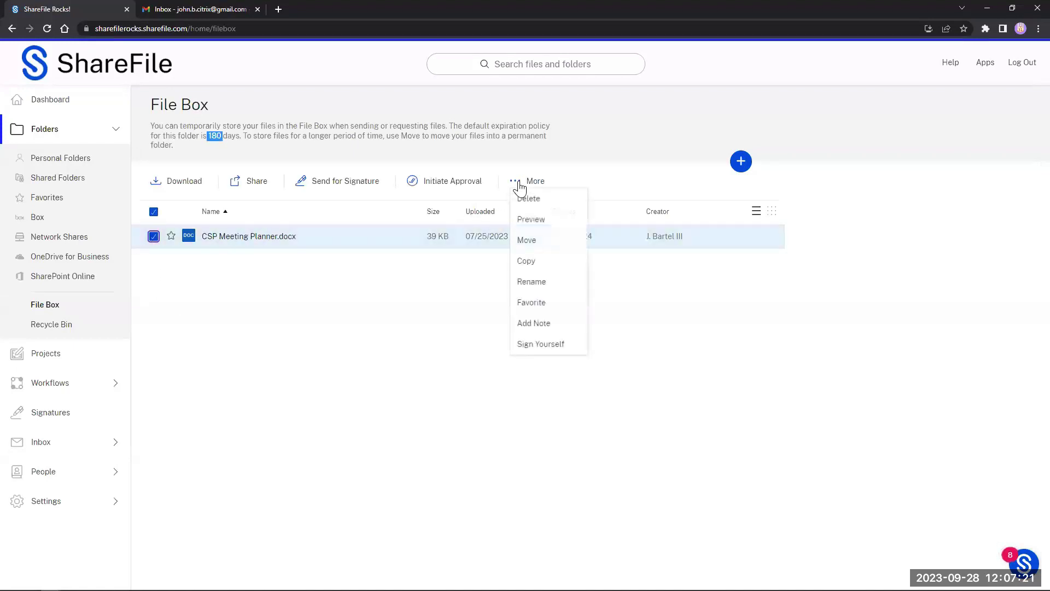
{"action": "left_click", "coordinate": [529, 241]}
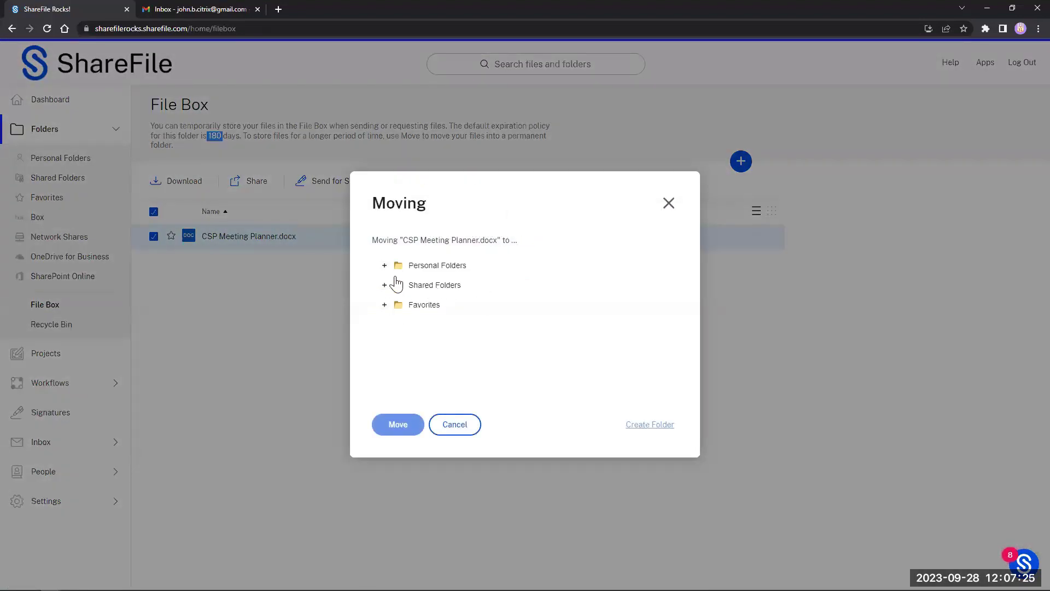
{"action": "left_click", "coordinate": [453, 424]}
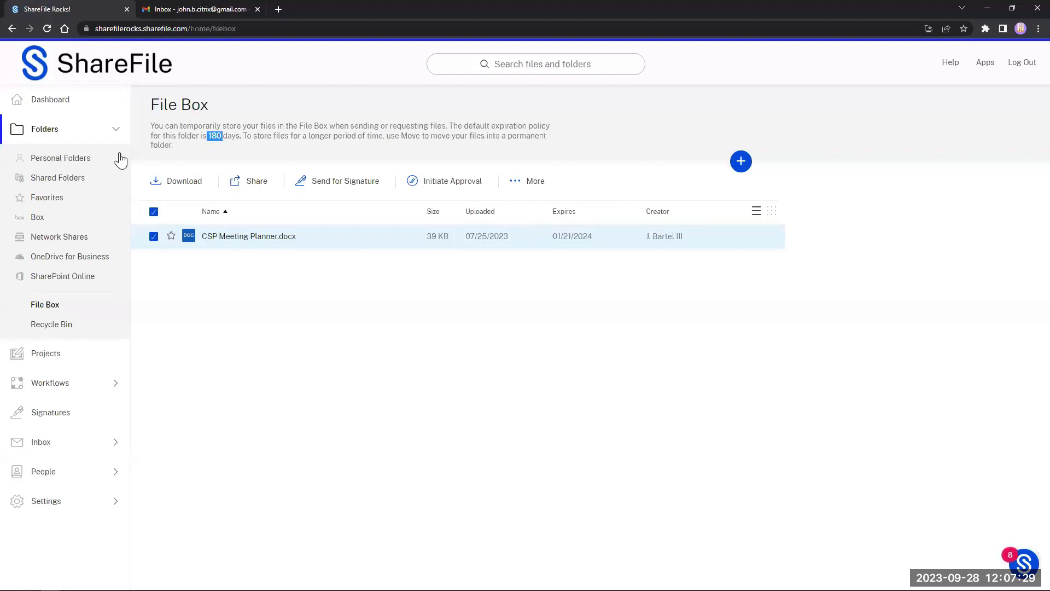
{"action": "left_click", "coordinate": [90, 108]}
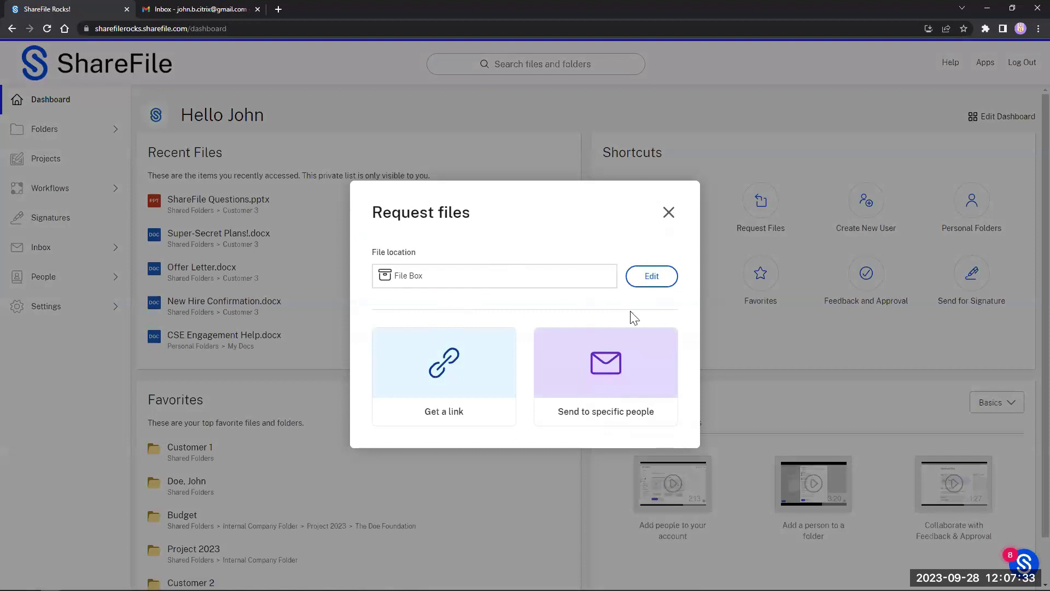
{"action": "left_click", "coordinate": [641, 277]}
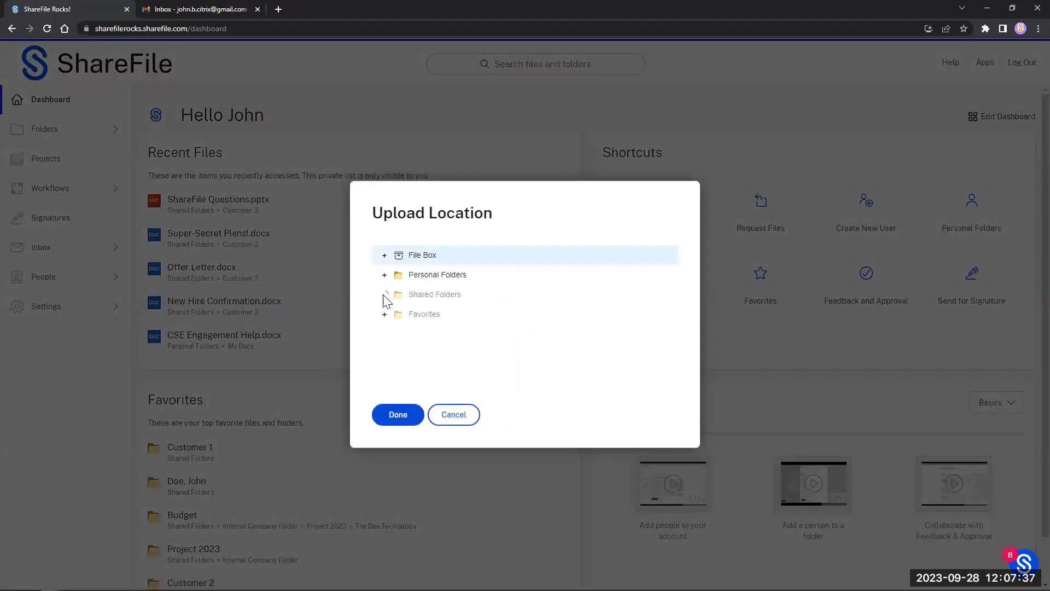
{"action": "left_click", "coordinate": [384, 294]}
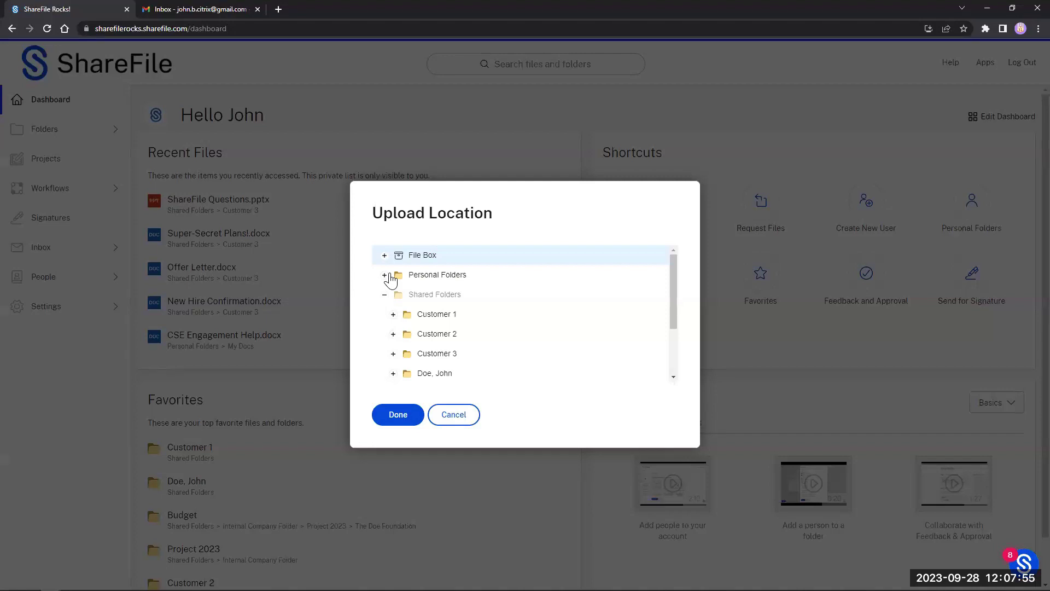
{"action": "left_click", "coordinate": [453, 417]}
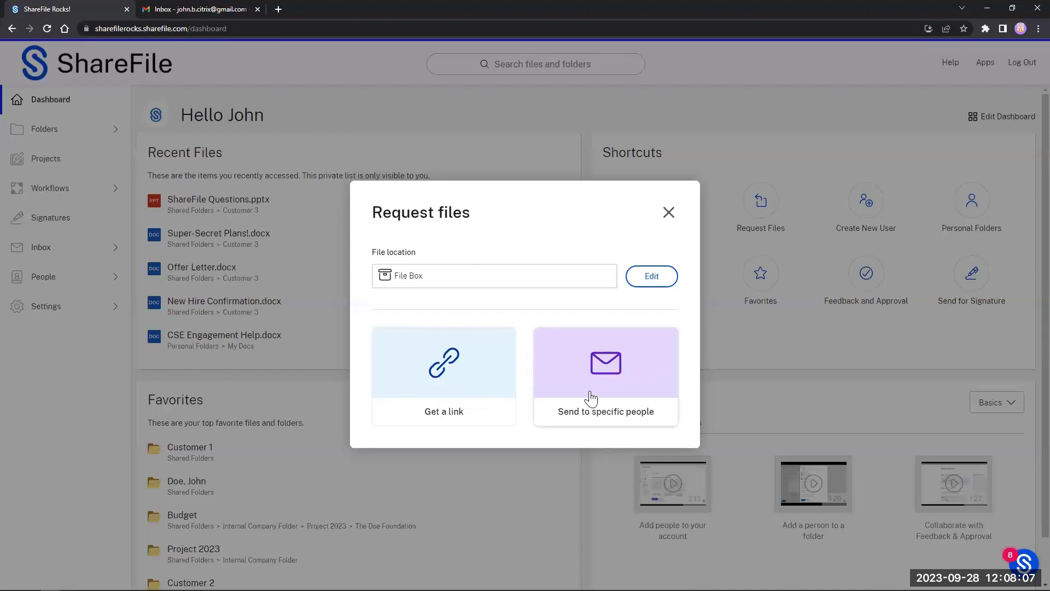
Step: Generate an upload request link, select its address, and show its Edit options
{"action": "left_click", "coordinate": [465, 370]}
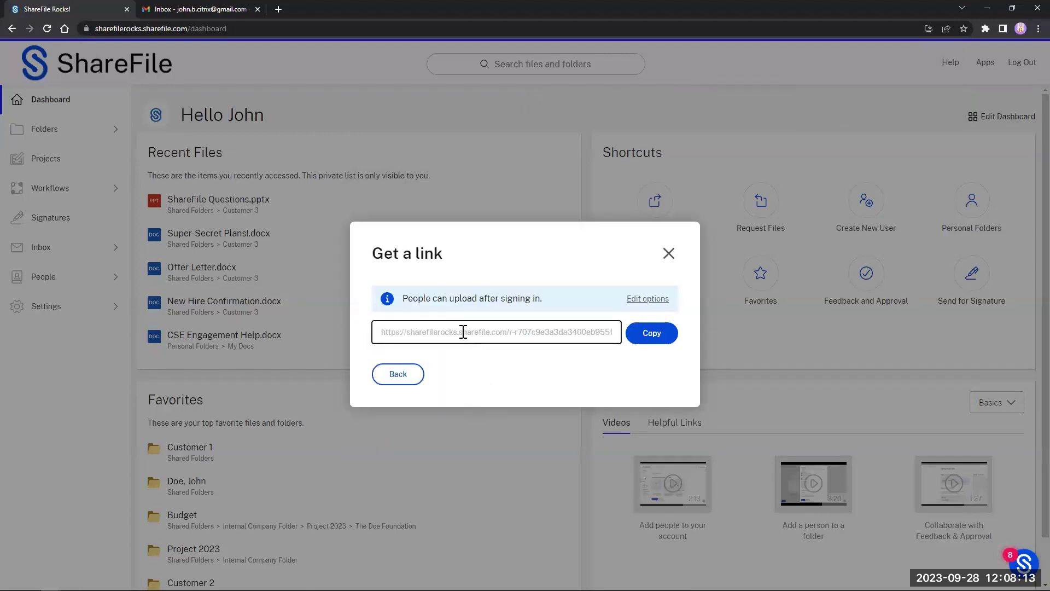
{"action": "left_click_drag", "start_coordinate": [375, 332], "coordinate": [615, 334]}
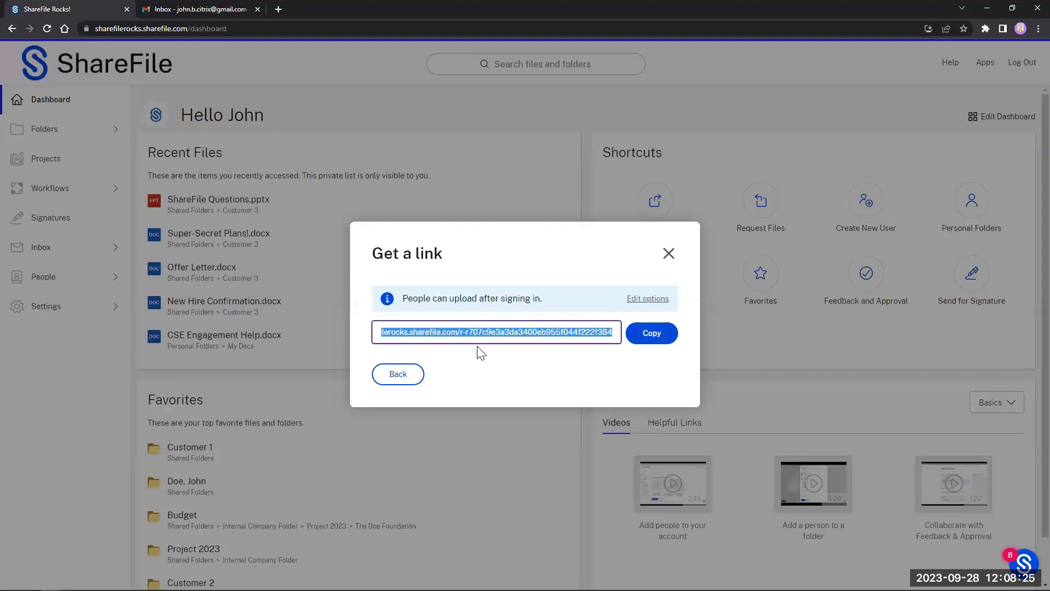
{"action": "left_click", "coordinate": [643, 299]}
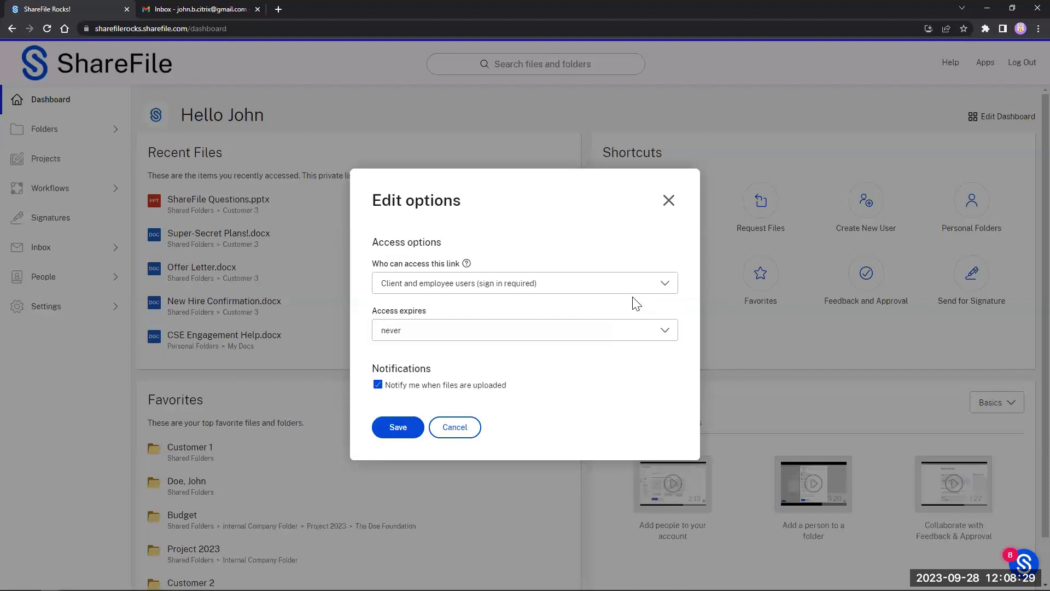
Step: Set the link's access to Anyone (name and email required)
{"action": "left_click", "coordinate": [625, 290]}
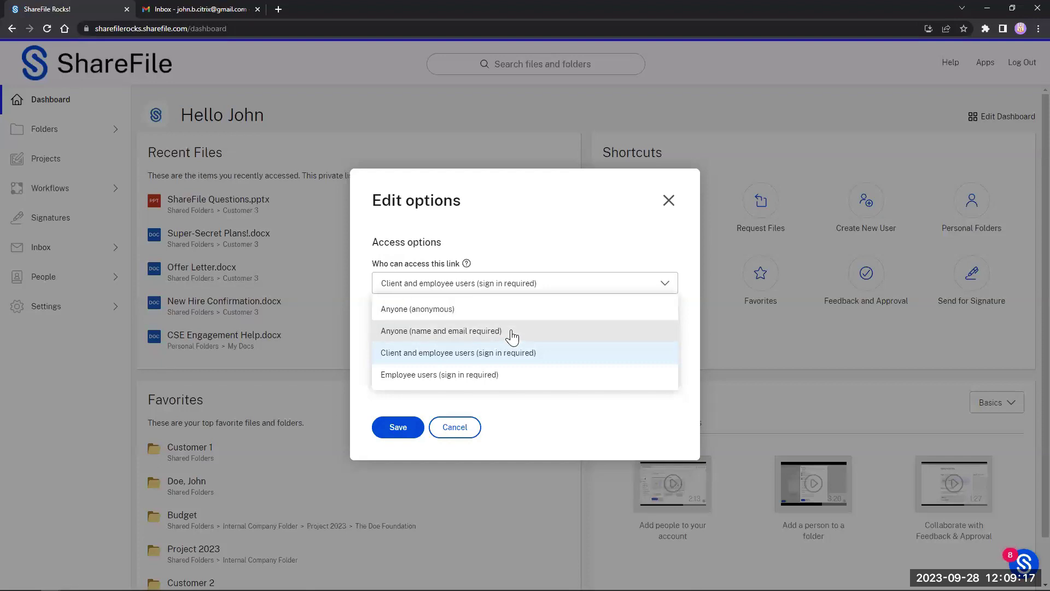
{"action": "left_click", "coordinate": [512, 332]}
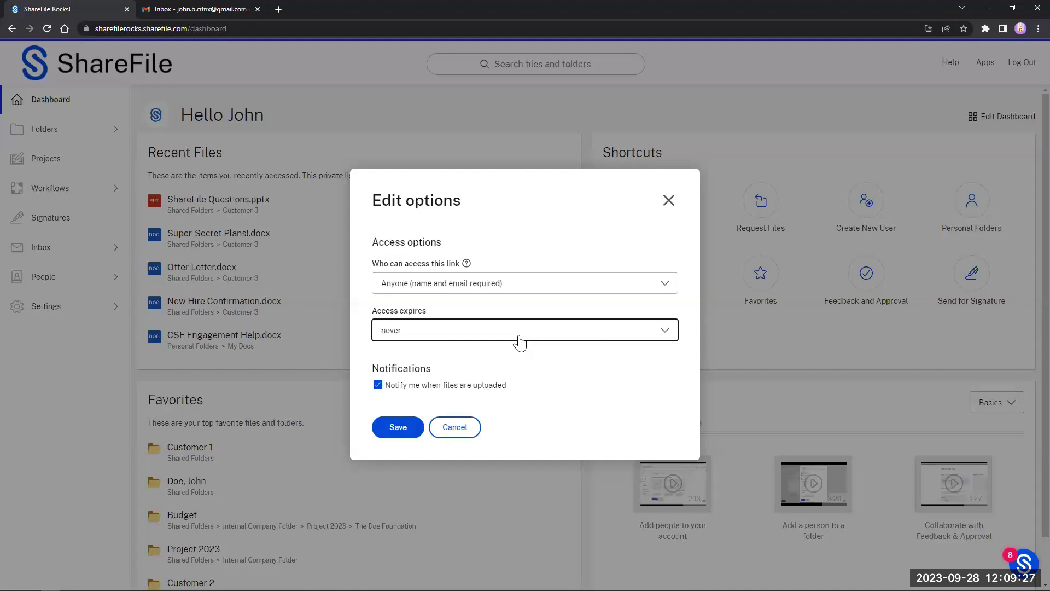
Step: Save the link settings with expiry set to never, copy the link, and switch to Outlook
{"action": "left_click", "coordinate": [519, 343]}
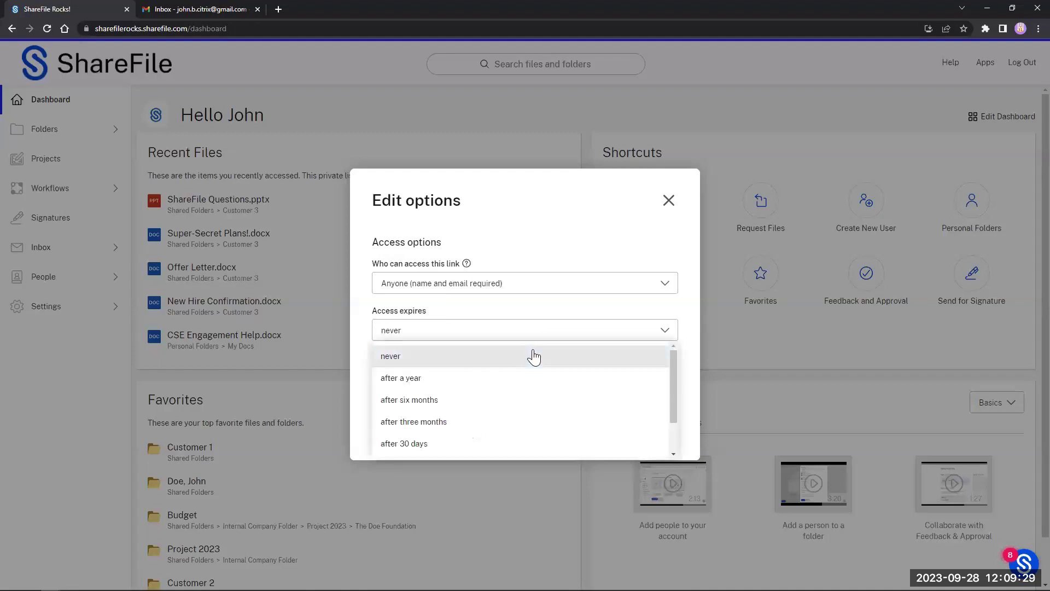
{"action": "scroll", "coordinate": [537, 403], "scroll_direction": "down", "scroll_amount": 2}
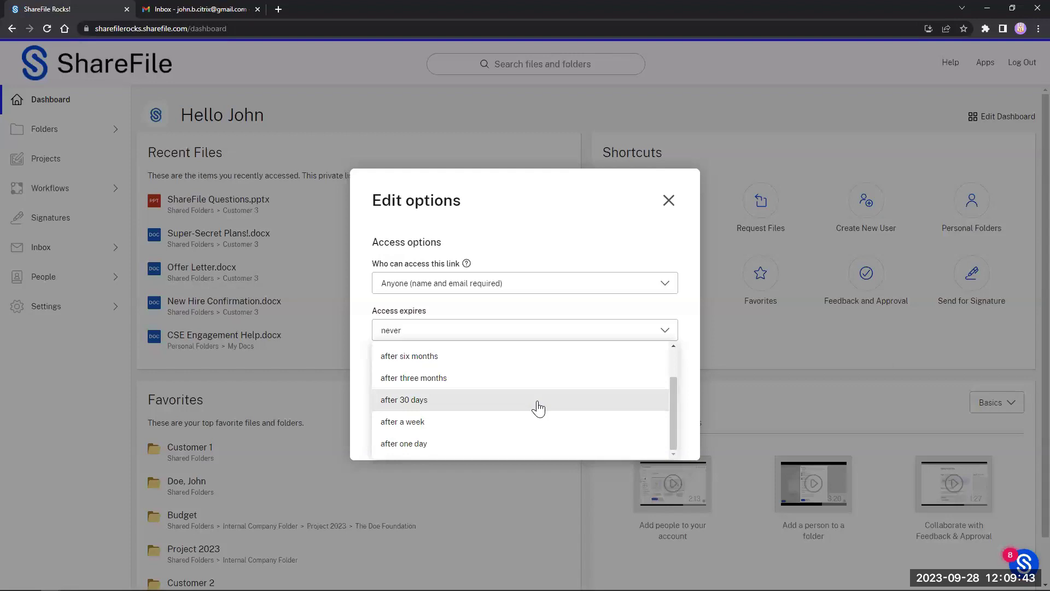
{"action": "scroll", "coordinate": [538, 404], "scroll_direction": "up", "scroll_amount": 2}
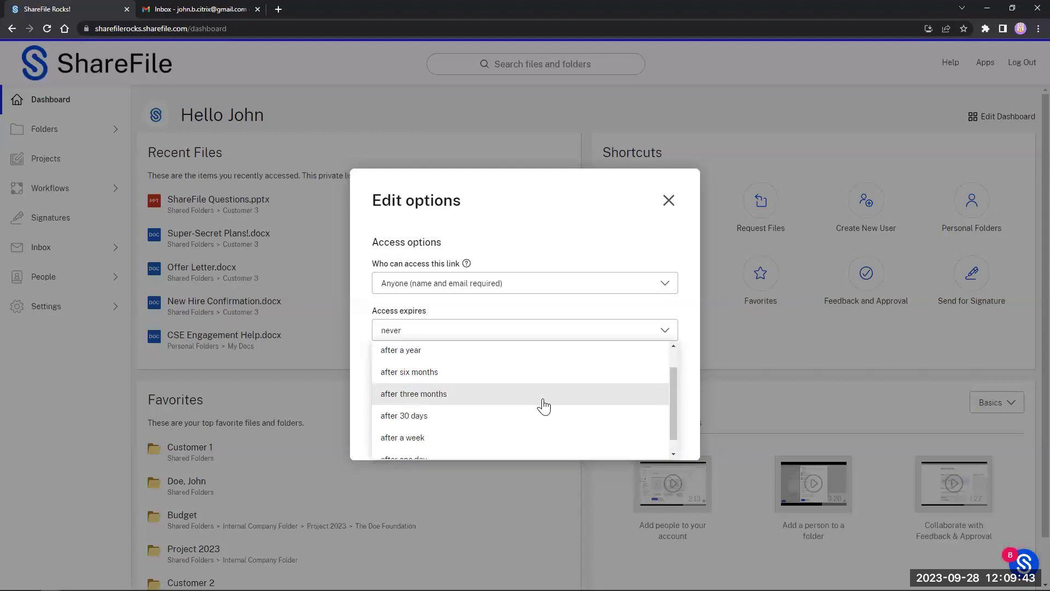
{"action": "left_click", "coordinate": [526, 367]}
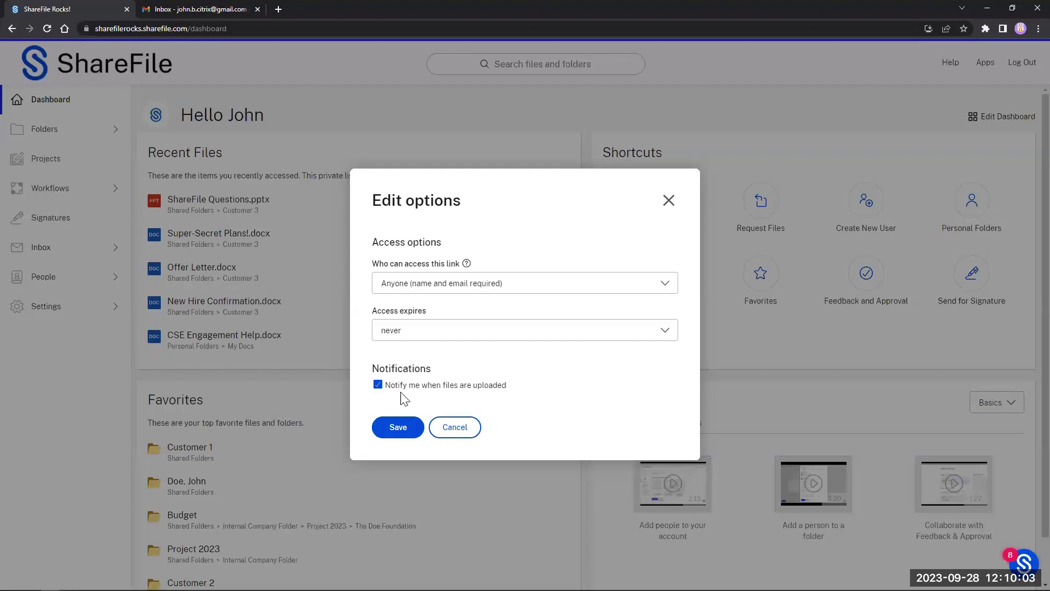
{"action": "left_click", "coordinate": [407, 428]}
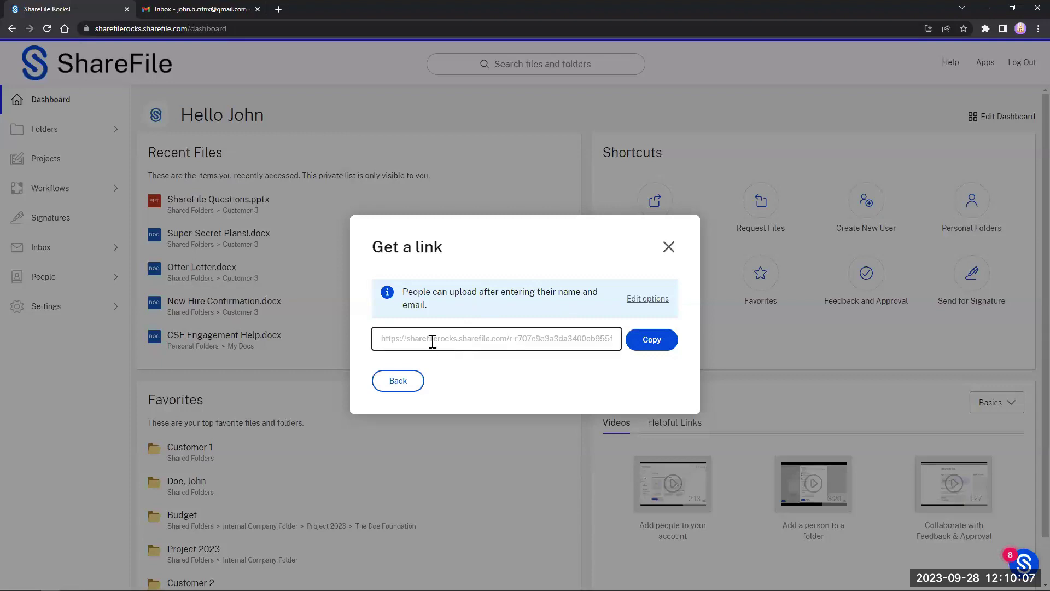
{"action": "left_click", "coordinate": [644, 345]}
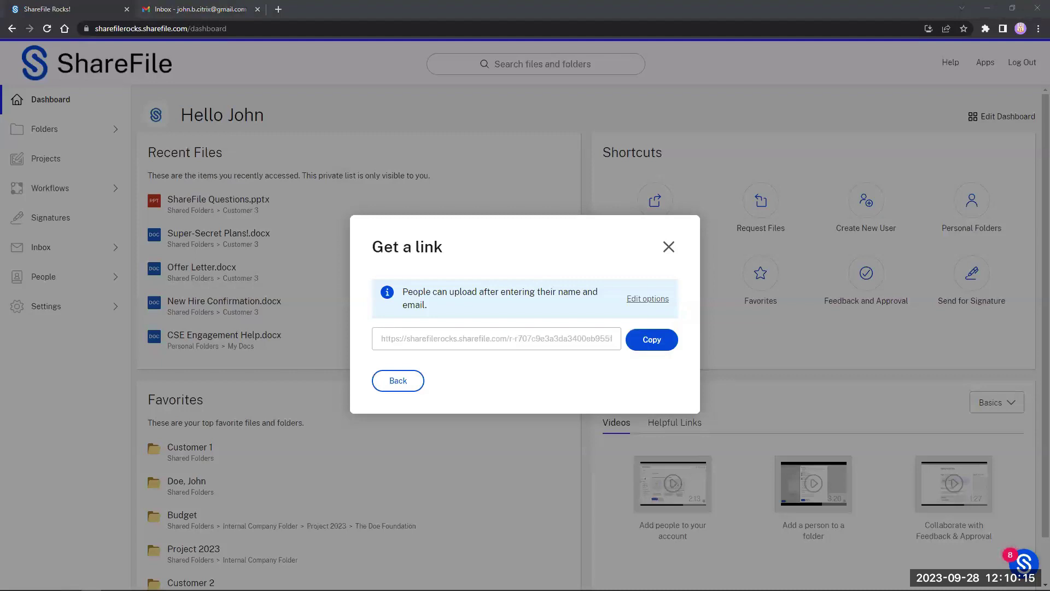
{"action": "key", "text": "alt+Tab"}
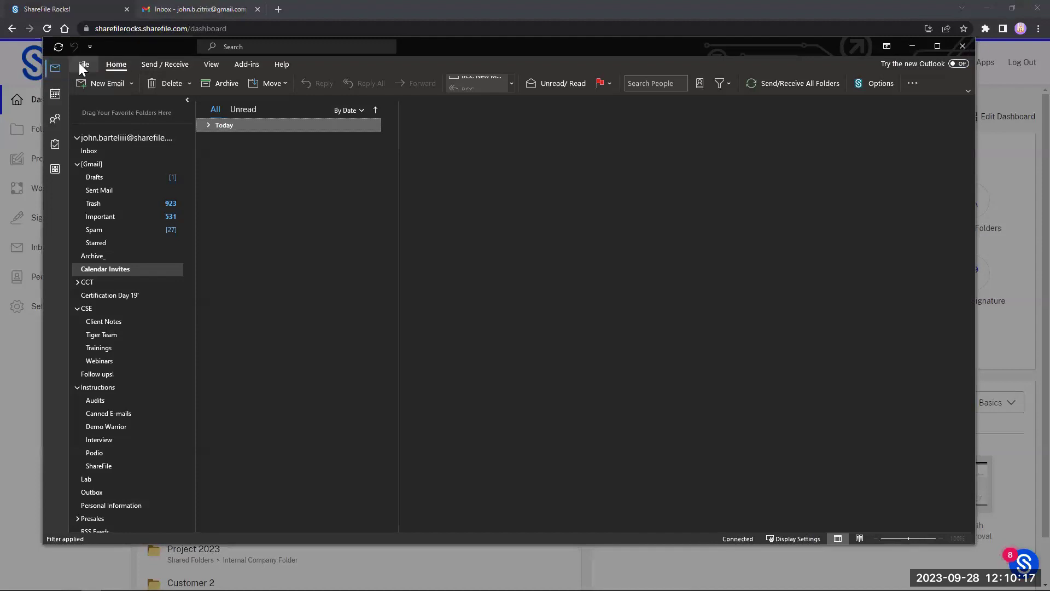
Step: Open the email signature editor in Outlook's mail options
{"action": "left_click", "coordinate": [79, 62]}
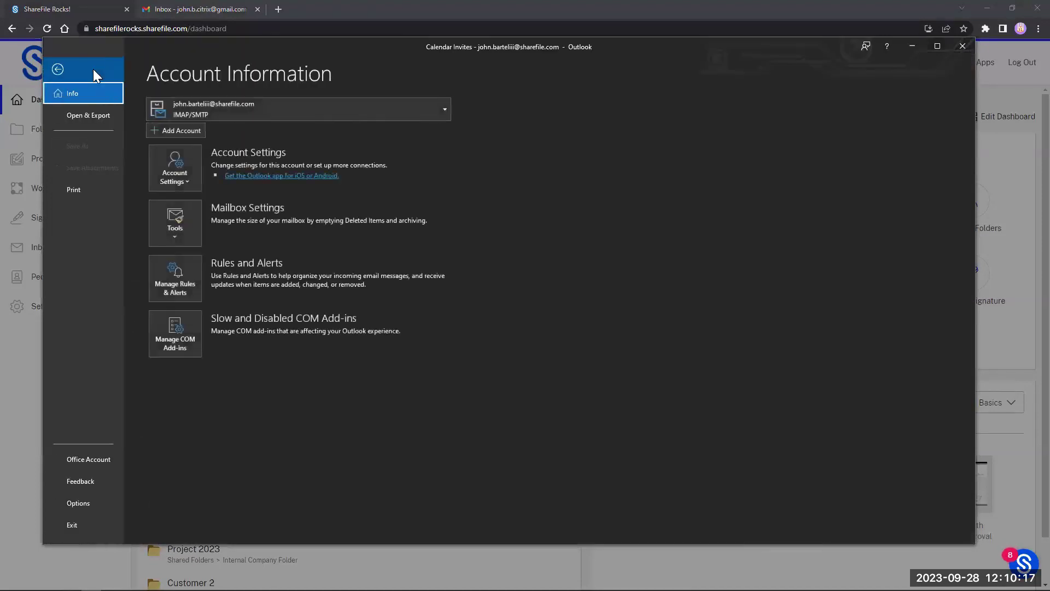
{"action": "left_click", "coordinate": [83, 499]}
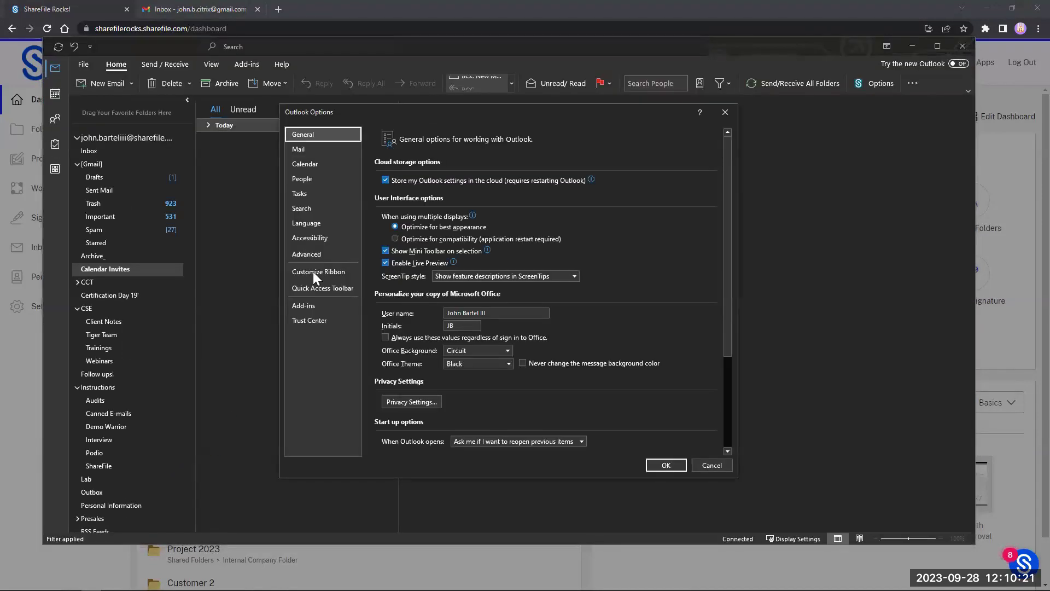
{"action": "left_click", "coordinate": [309, 150]}
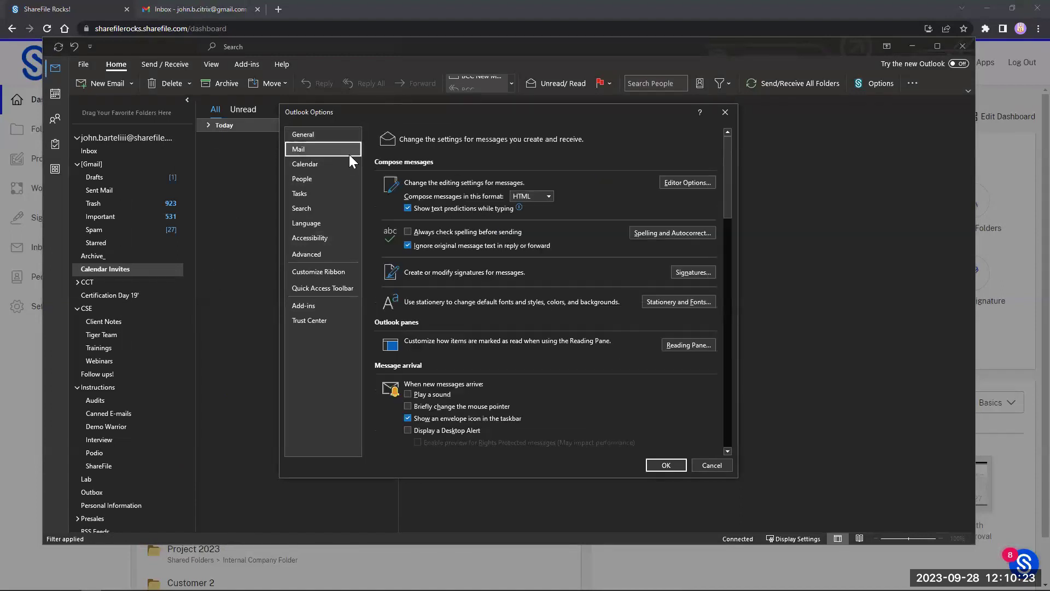
{"action": "left_click", "coordinate": [691, 272]}
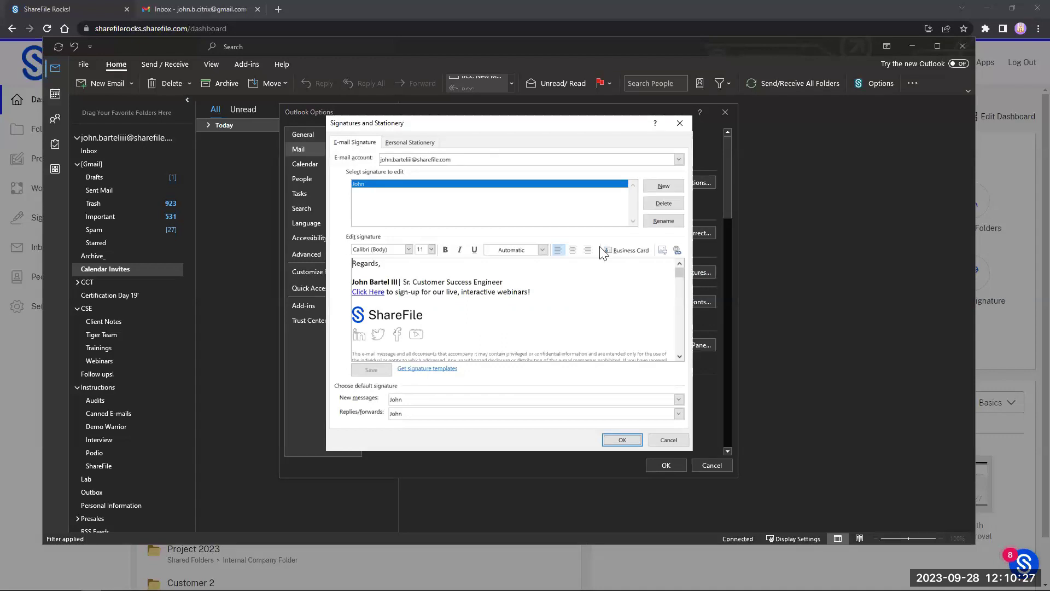
Step: Add the line 'Need to upload something? Click this link!' below the signature's closing
{"action": "left_click", "coordinate": [421, 267]}
{"action": "key", "text": "Return"}
{"action": "key", "text": "Return"}
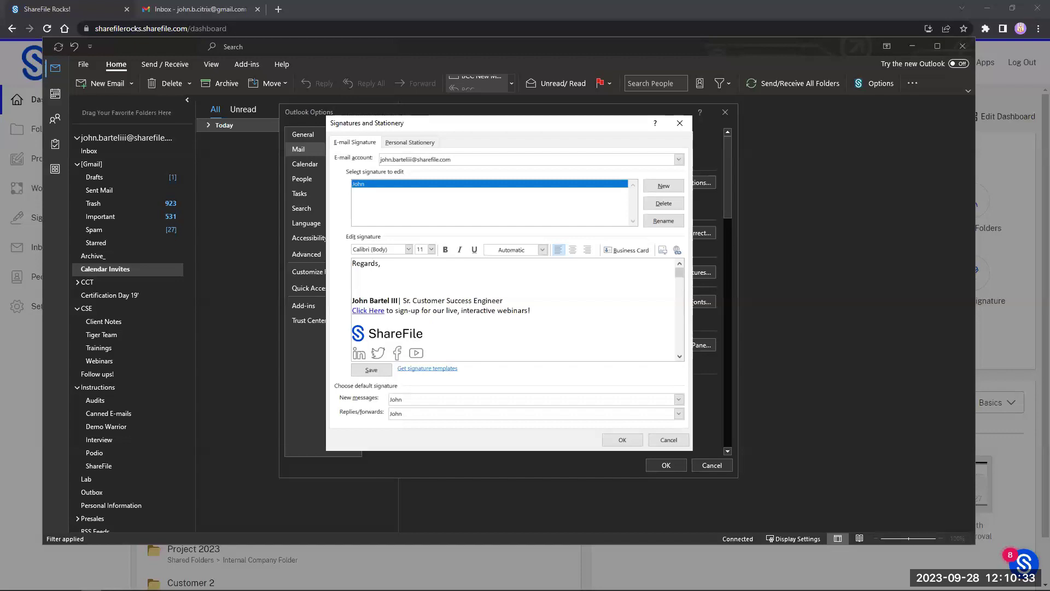
{"action": "type", "text": "Need to upload something? Lin"}
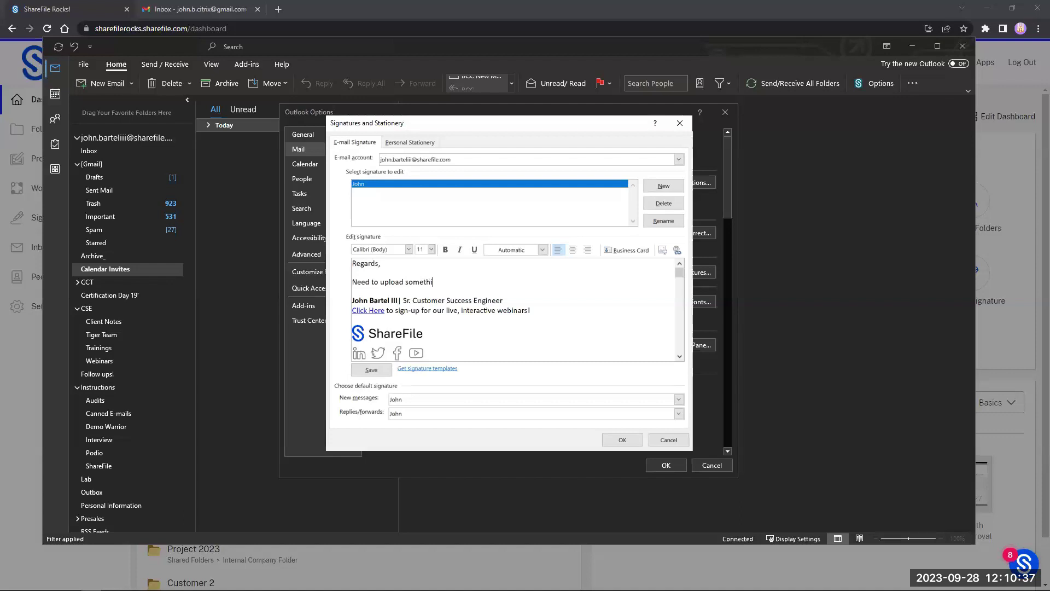
{"action": "key", "text": "BackSpace"}
{"action": "key", "text": "BackSpace"}
{"action": "key", "text": "BackSpace"}
{"action": "type", "text": "Click this link!"}
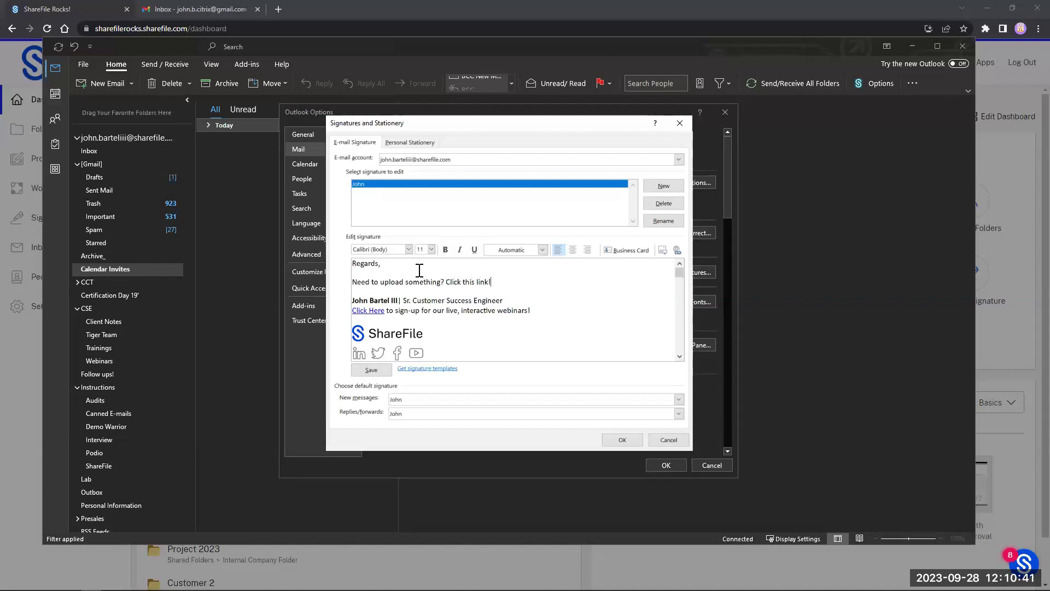
Step: Hyperlink the word 'link' to the copied ShareFile request URL and close Outlook Options
{"action": "left_click_drag", "start_coordinate": [463, 282], "coordinate": [491, 282]}
{"action": "left_click", "coordinate": [485, 281]}
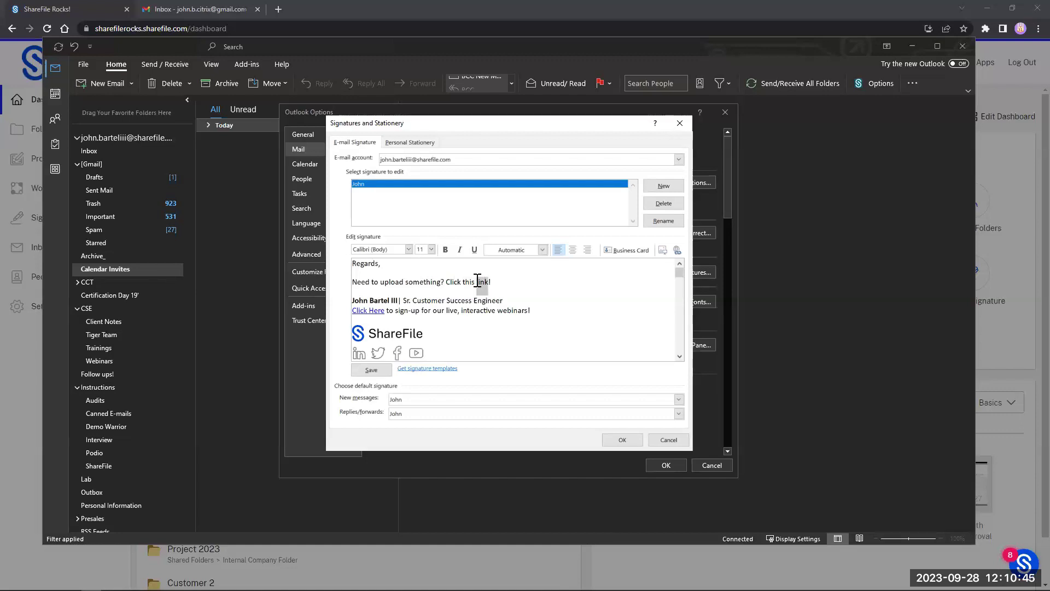
{"action": "double_click", "coordinate": [478, 282]}
{"action": "left_click", "coordinate": [676, 249]}
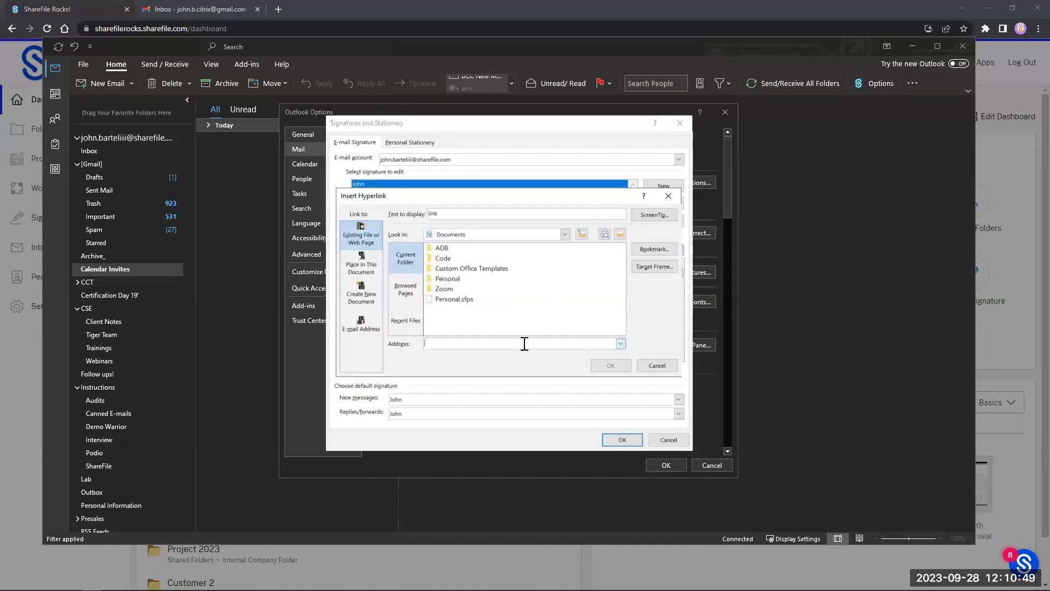
{"action": "left_click", "coordinate": [521, 344]}
{"action": "key", "text": "ctrl+v"}
{"action": "left_click", "coordinate": [611, 365]}
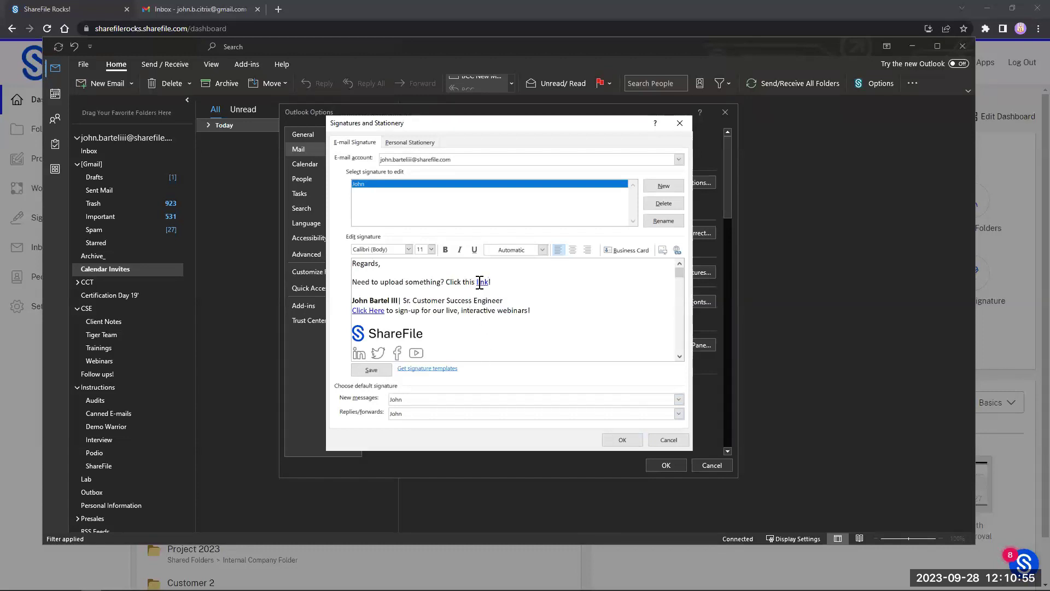
{"action": "left_click", "coordinate": [687, 445]}
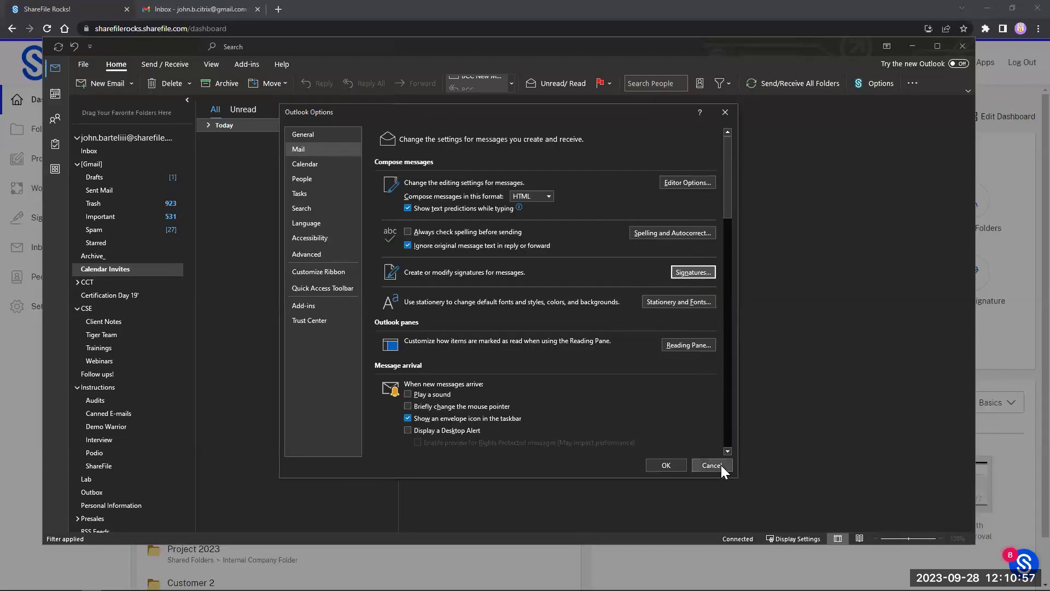
{"action": "left_click", "coordinate": [721, 465]}
{"action": "left_click", "coordinate": [687, 12]}
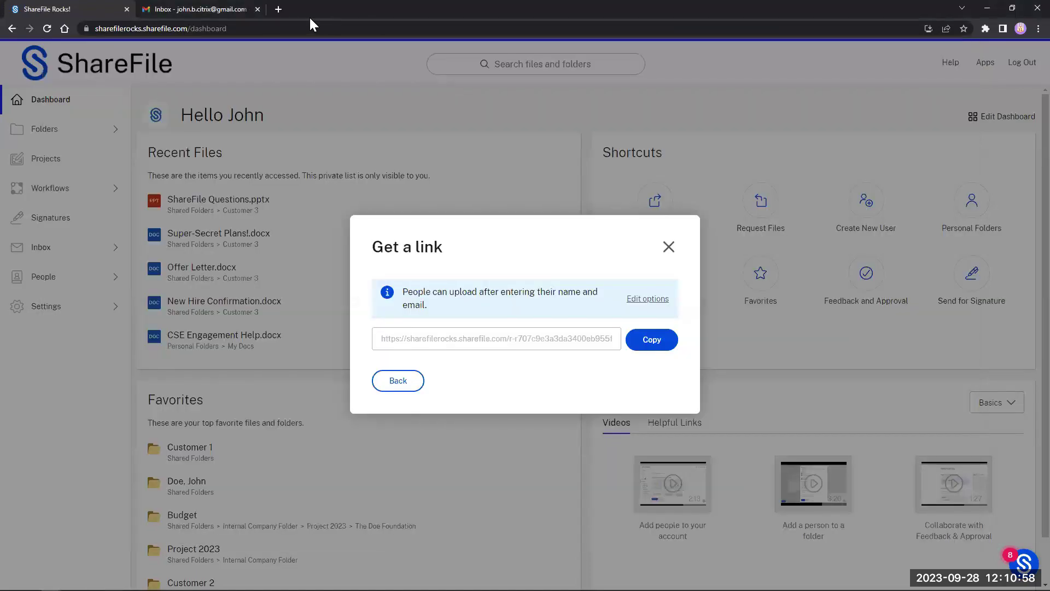
Step: Open the request link in a new tab and submit the visitor's email and name
{"action": "left_click", "coordinate": [278, 7]}
{"action": "key", "text": "ctrl+v"}
{"action": "key", "text": "Return"}
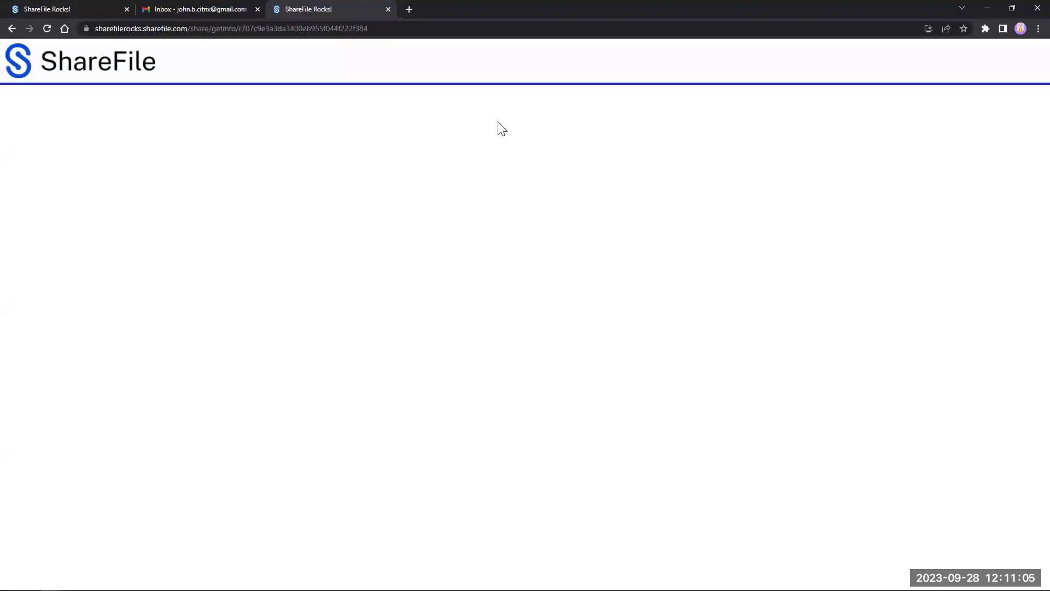
{"action": "left_click", "coordinate": [497, 148]}
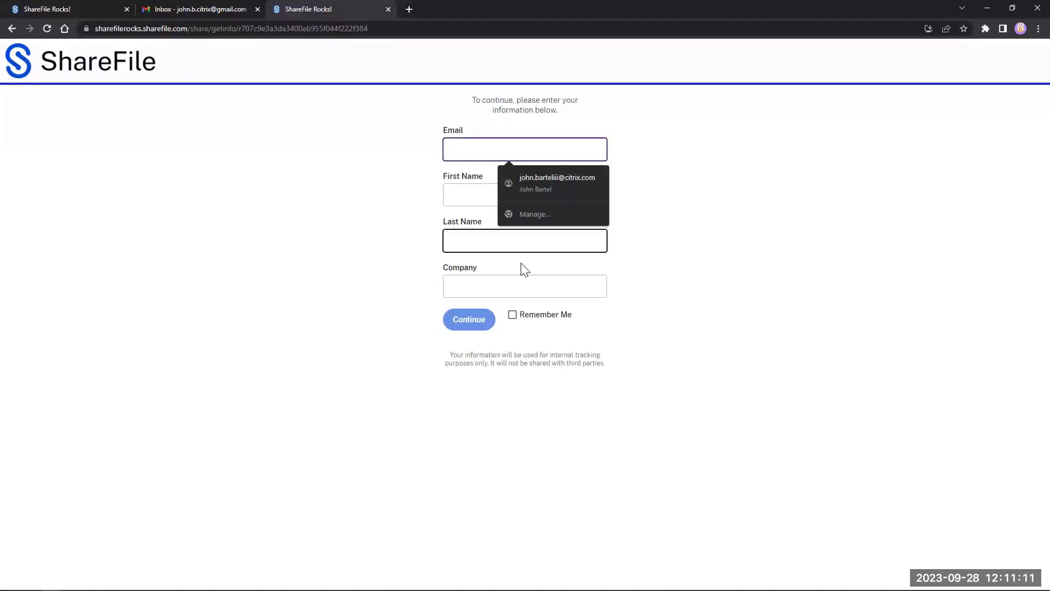
{"action": "left_click", "coordinate": [520, 173]}
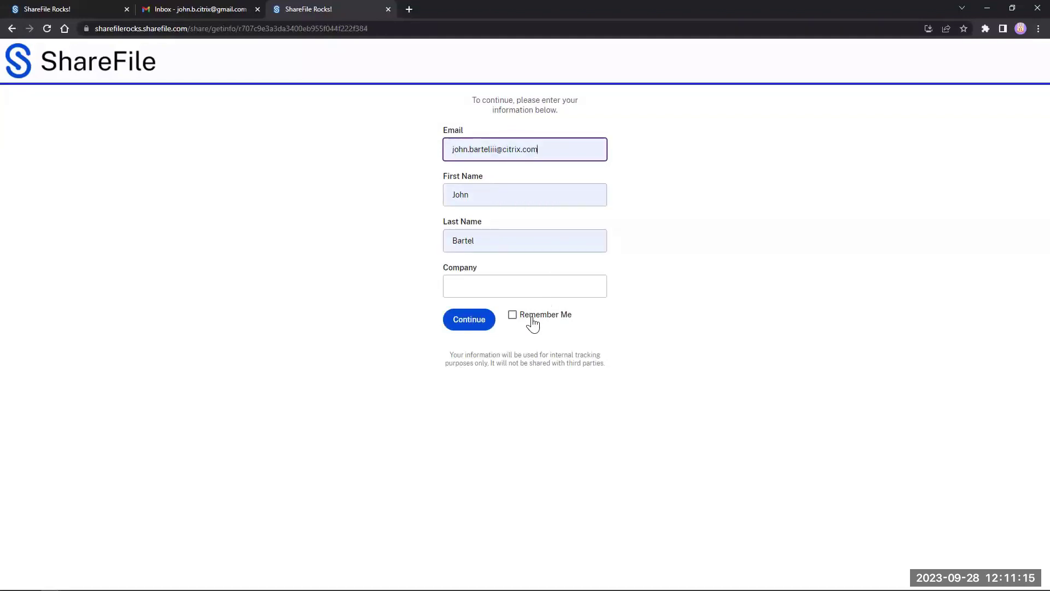
{"action": "left_click", "coordinate": [465, 328]}
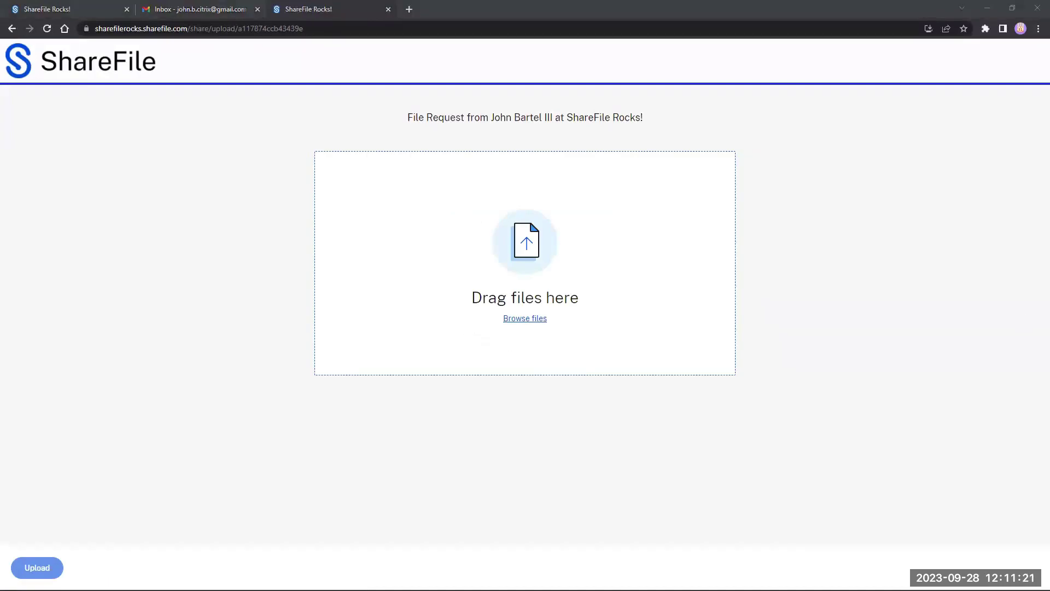
Step: Upload delete clients.txt through the request page, then return to the dashboard tab
{"action": "key", "text": "alt+Tab"}
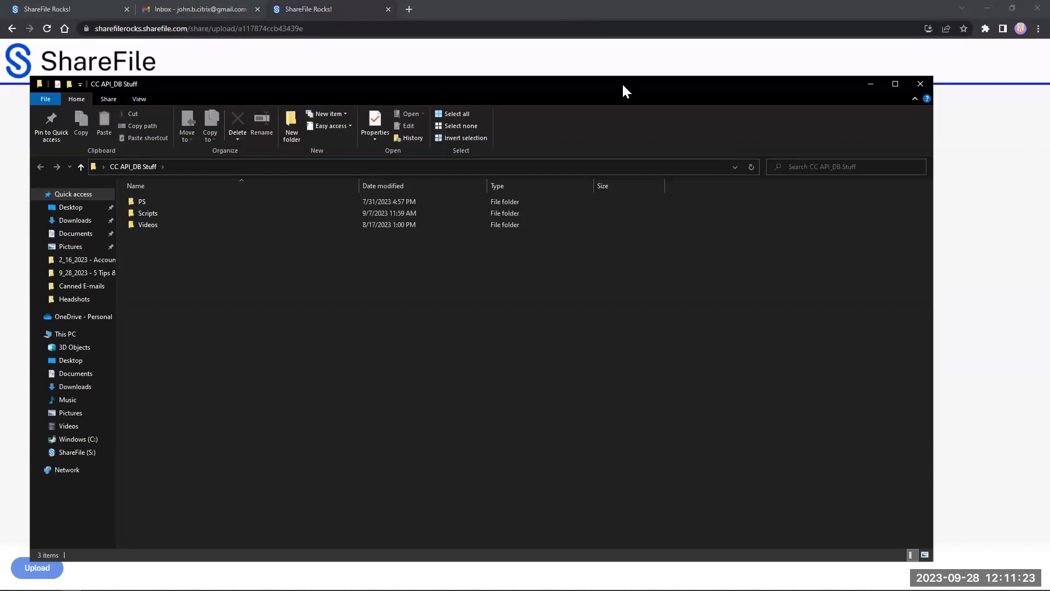
{"action": "key", "text": "alt+Tab"}
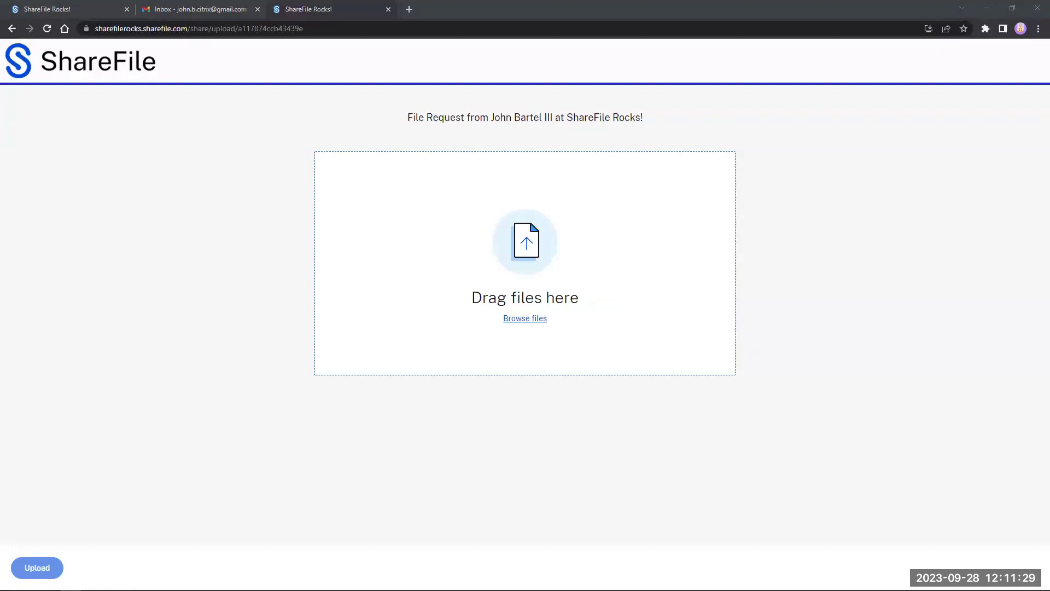
{"action": "left_click_drag", "start_coordinate": [694, 155], "coordinate": [605, 198]}
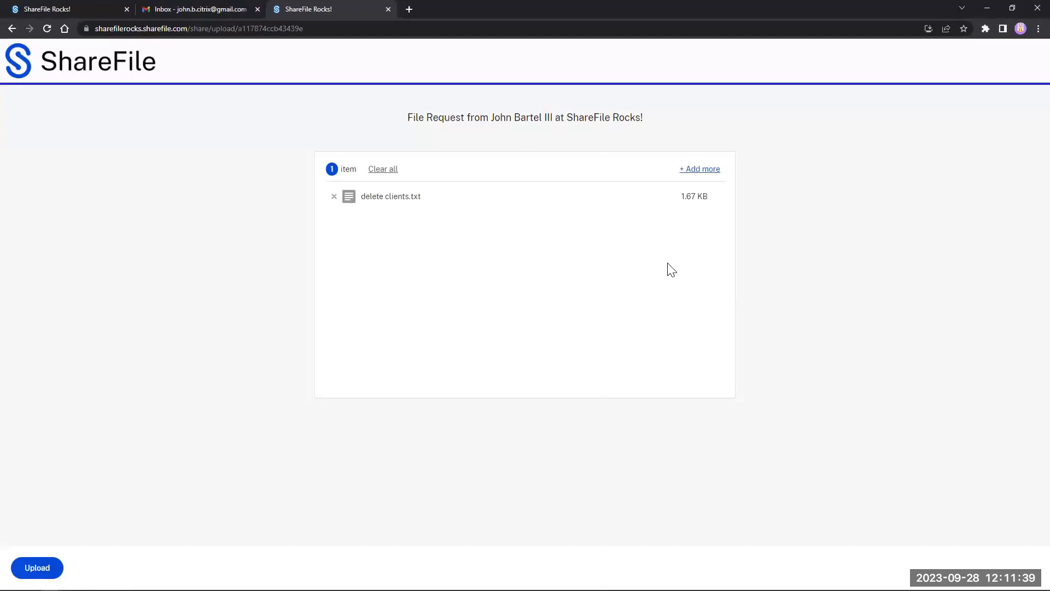
{"action": "left_click", "coordinate": [36, 567]}
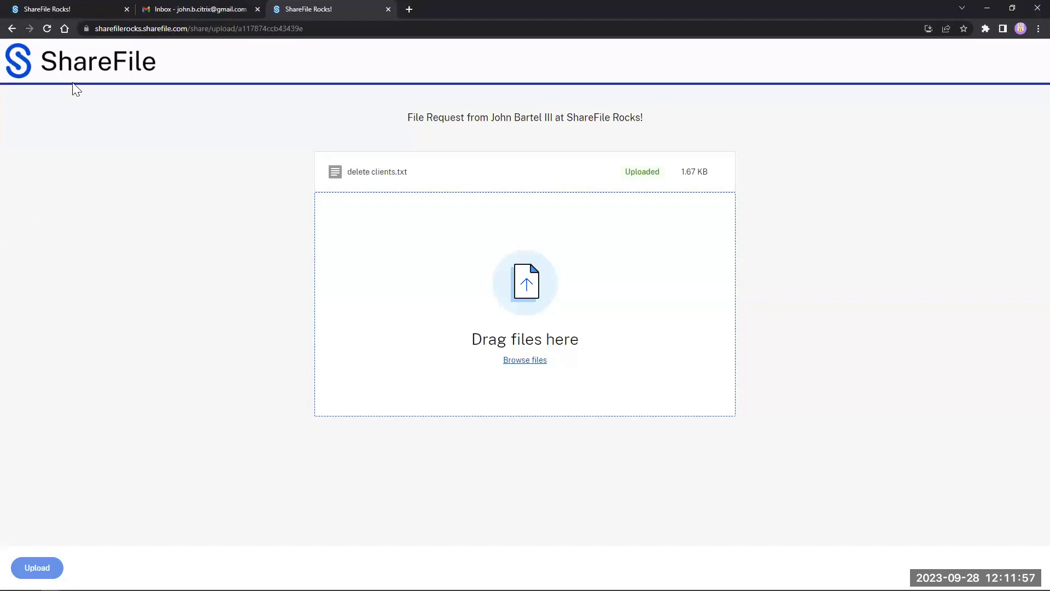
{"action": "left_click", "coordinate": [63, 12]}
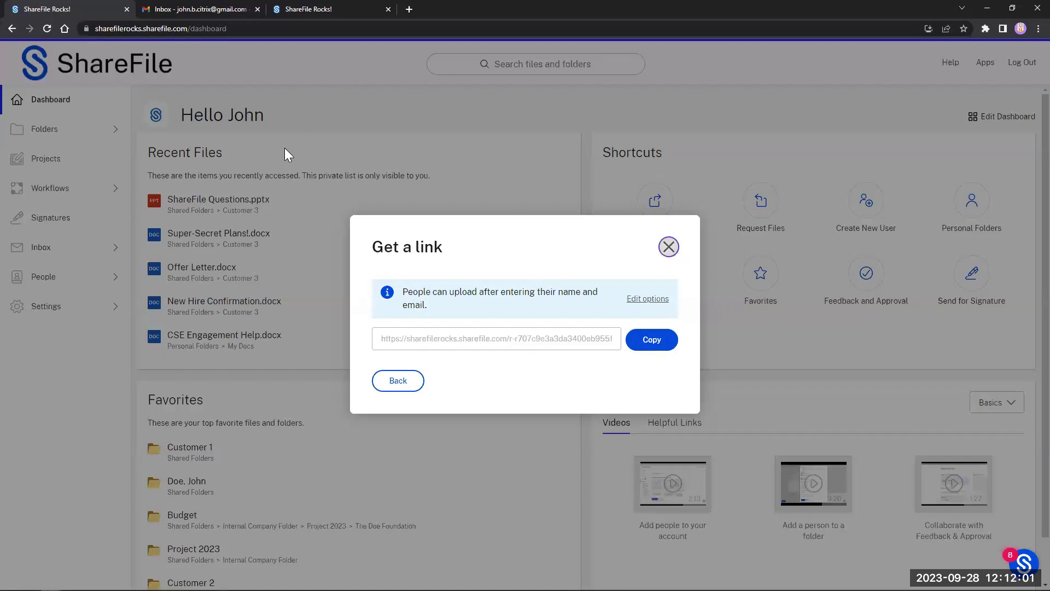
Step: Close the Get a link dialog, open Signatures in a new tab, and return to the dashboard
{"action": "left_click", "coordinate": [669, 246]}
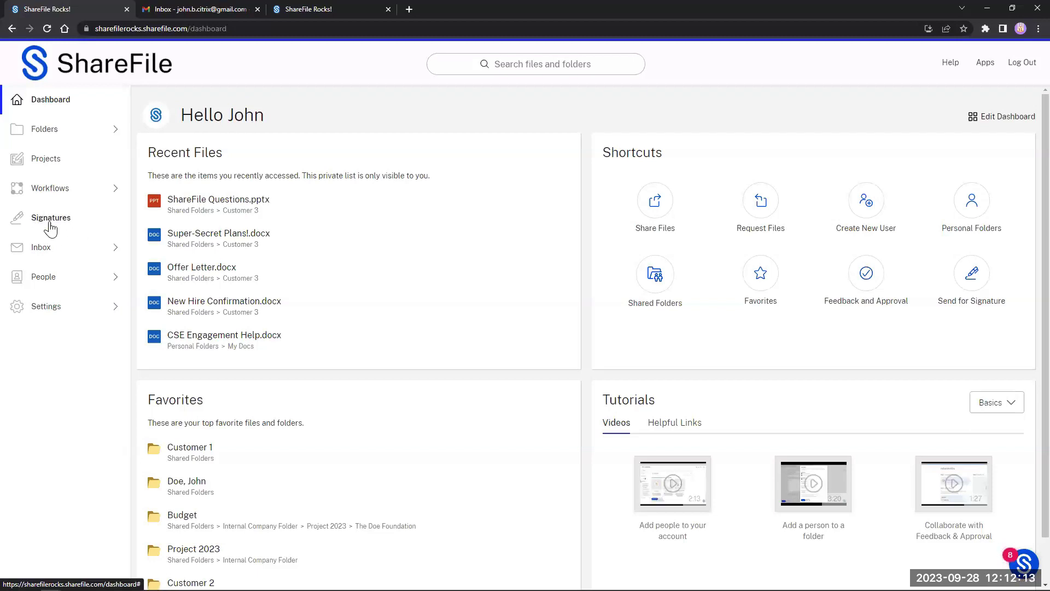
{"action": "left_click", "coordinate": [55, 224]}
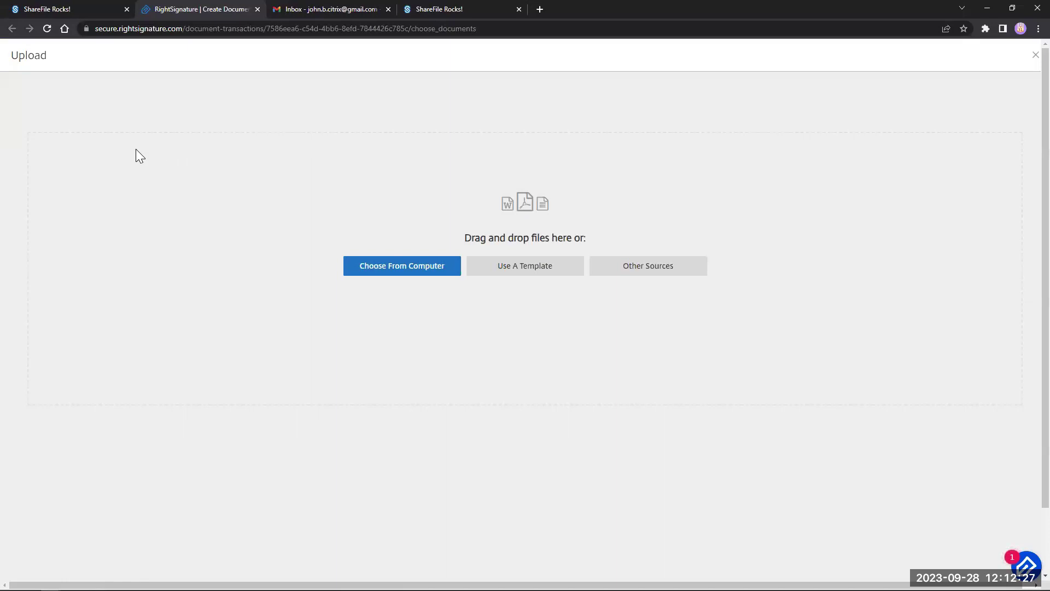
{"action": "left_click", "coordinate": [66, 10]}
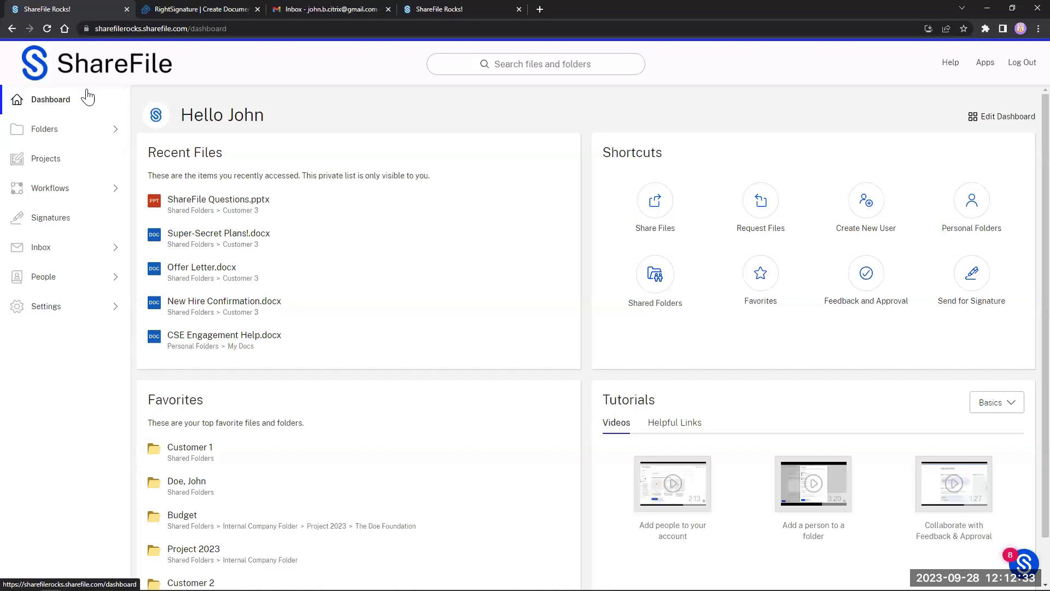
Step: Send New Hire Confirmation.docx from Shared Folders > Customer 3 to RightSignature and prepare it for signing
{"action": "left_click", "coordinate": [66, 131]}
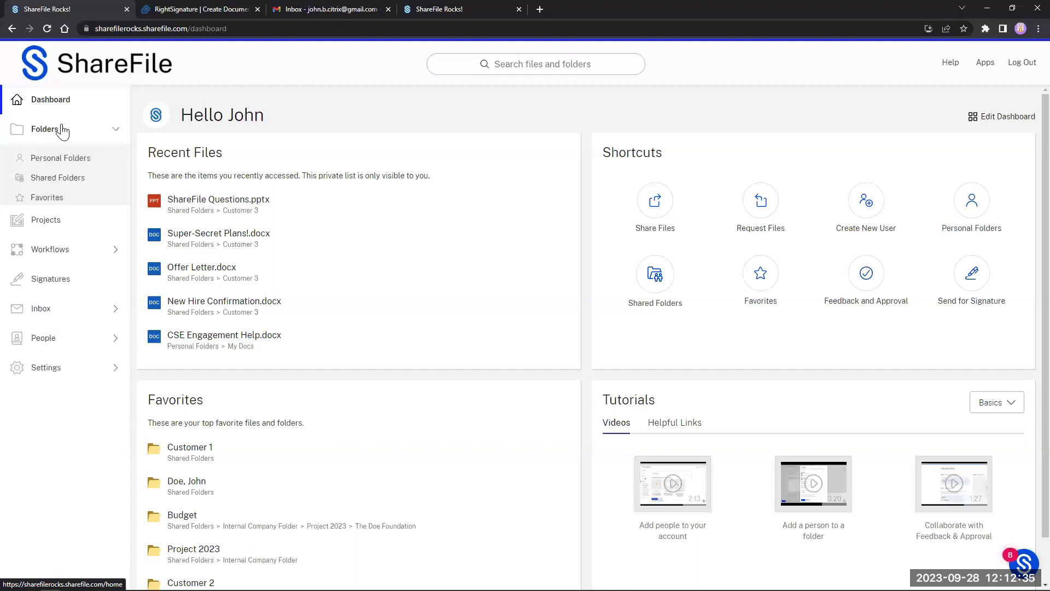
{"action": "left_click", "coordinate": [73, 179]}
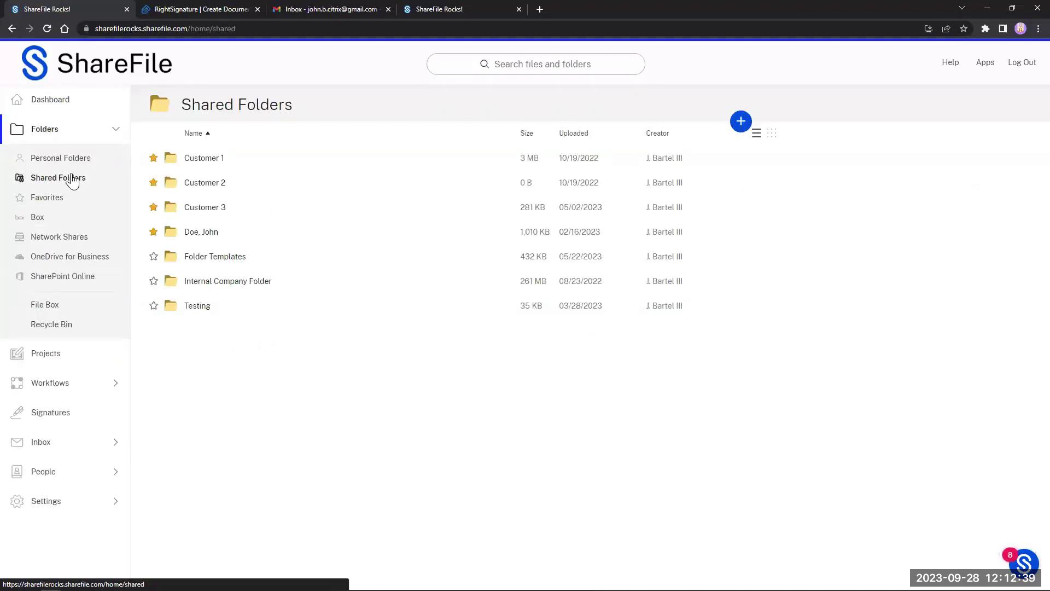
{"action": "left_click", "coordinate": [221, 207]}
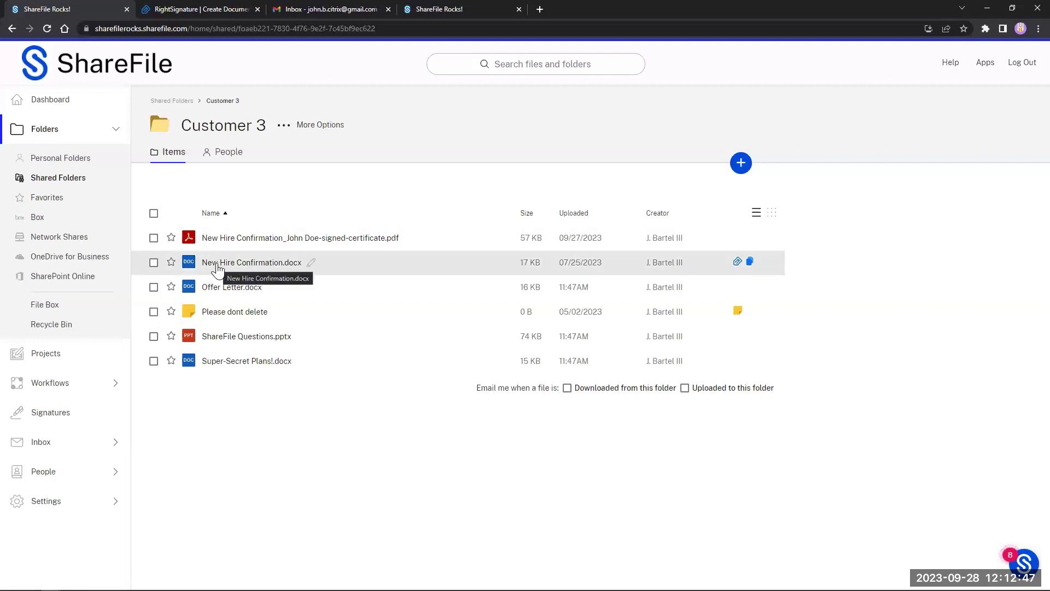
{"action": "left_click", "coordinate": [154, 263]}
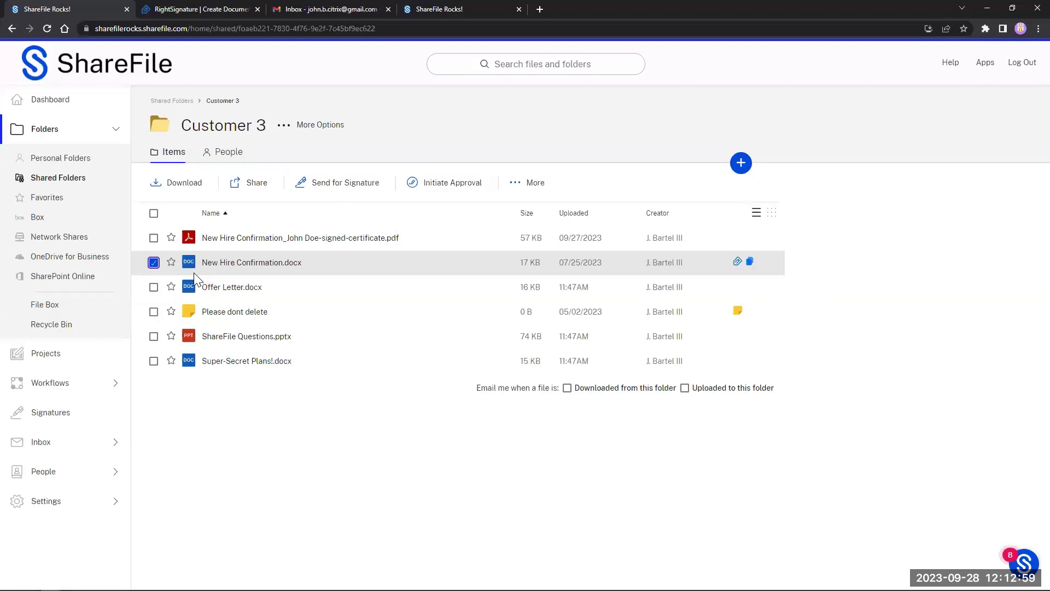
{"action": "left_click", "coordinate": [317, 185]}
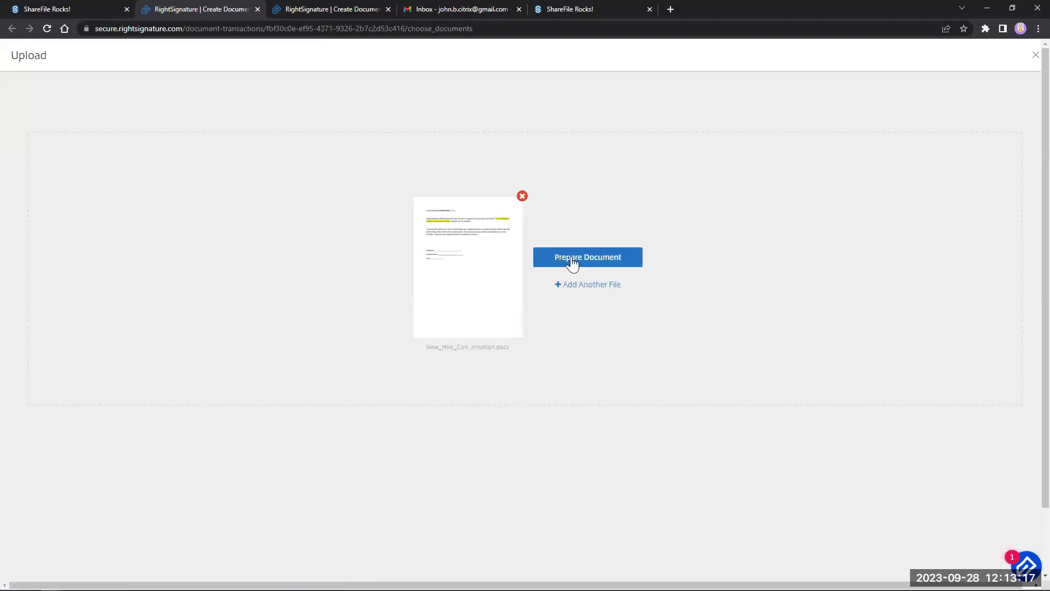
{"action": "left_click", "coordinate": [571, 258]}
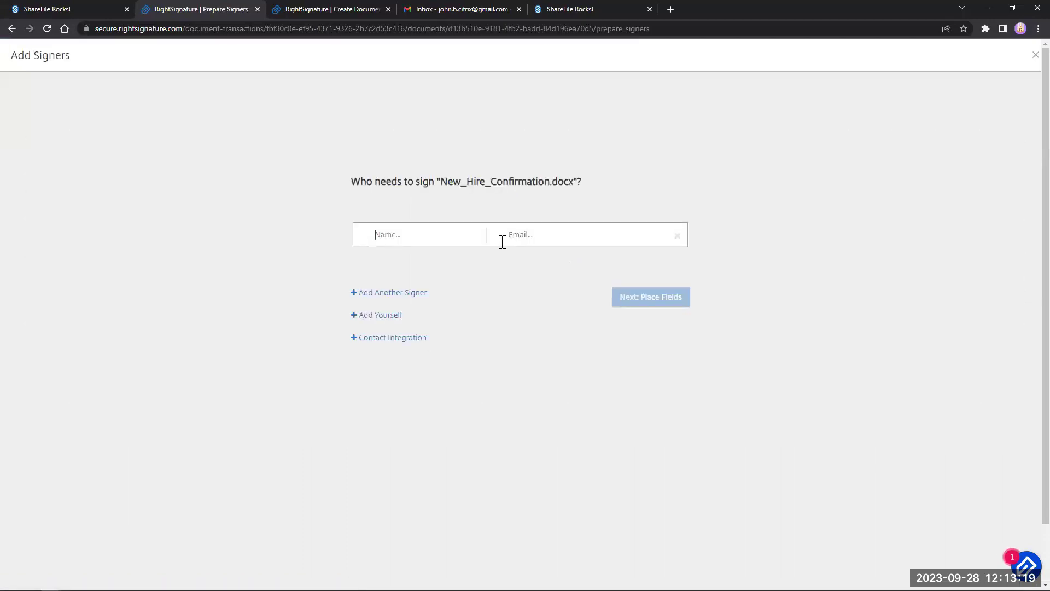
Step: Add the saved contact as the document's signer by entering their name
{"action": "left_click", "coordinate": [470, 234]}
{"action": "type", "text": "john doe"}
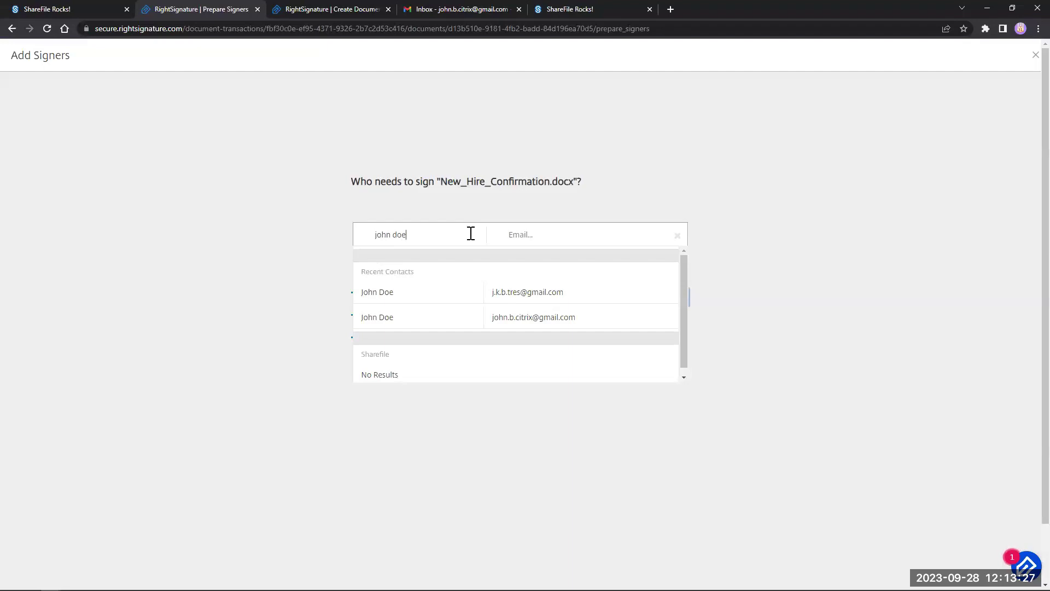
{"action": "left_click", "coordinate": [442, 325]}
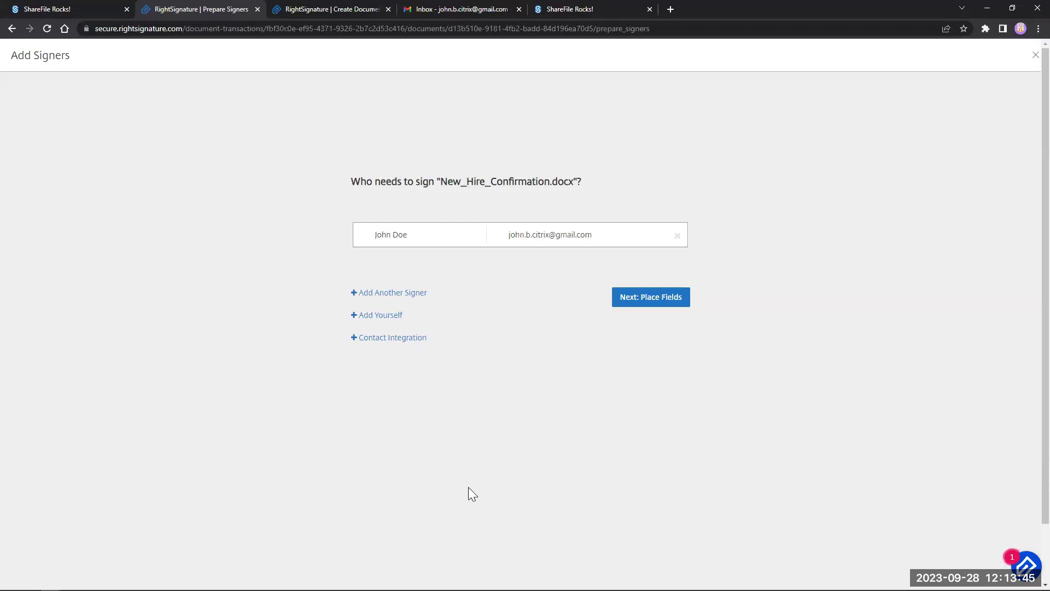
Step: Drop the extra empty signer row, leave Contact Integration unused, and proceed to field placement
{"action": "left_click", "coordinate": [398, 298]}
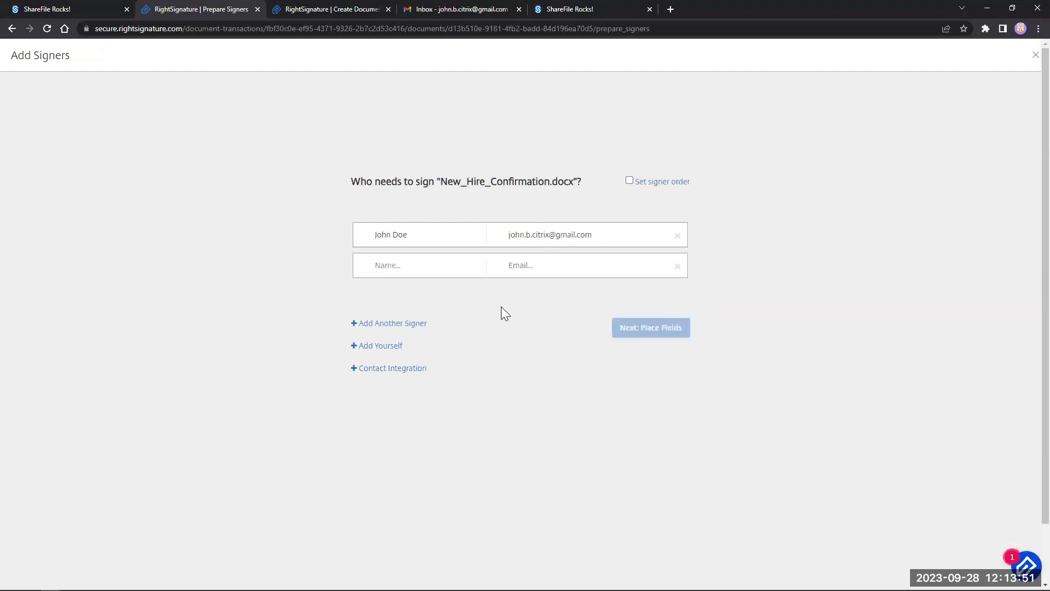
{"action": "left_click", "coordinate": [677, 266]}
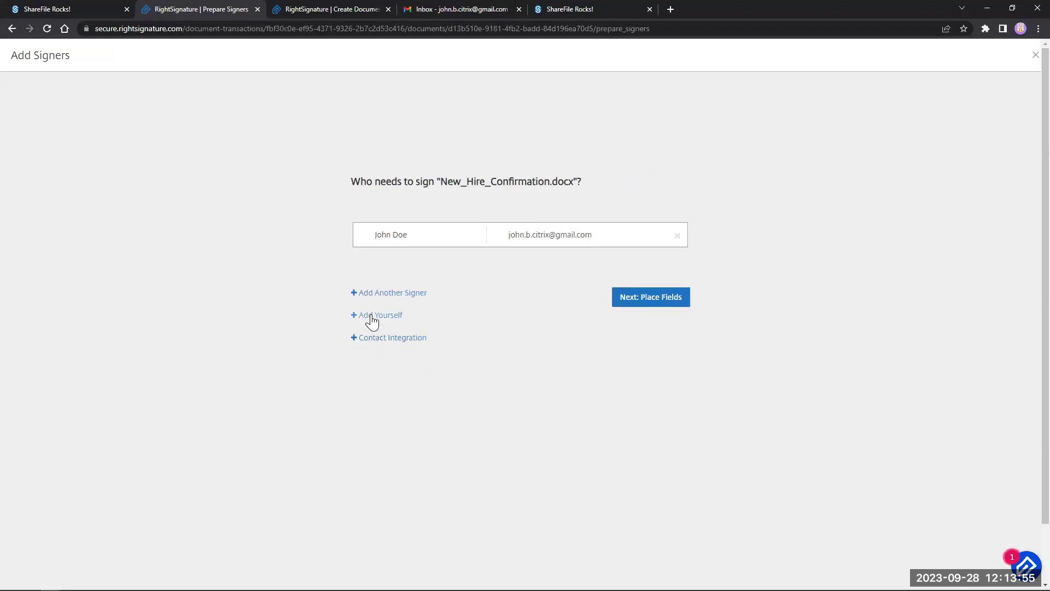
{"action": "left_click", "coordinate": [368, 339]}
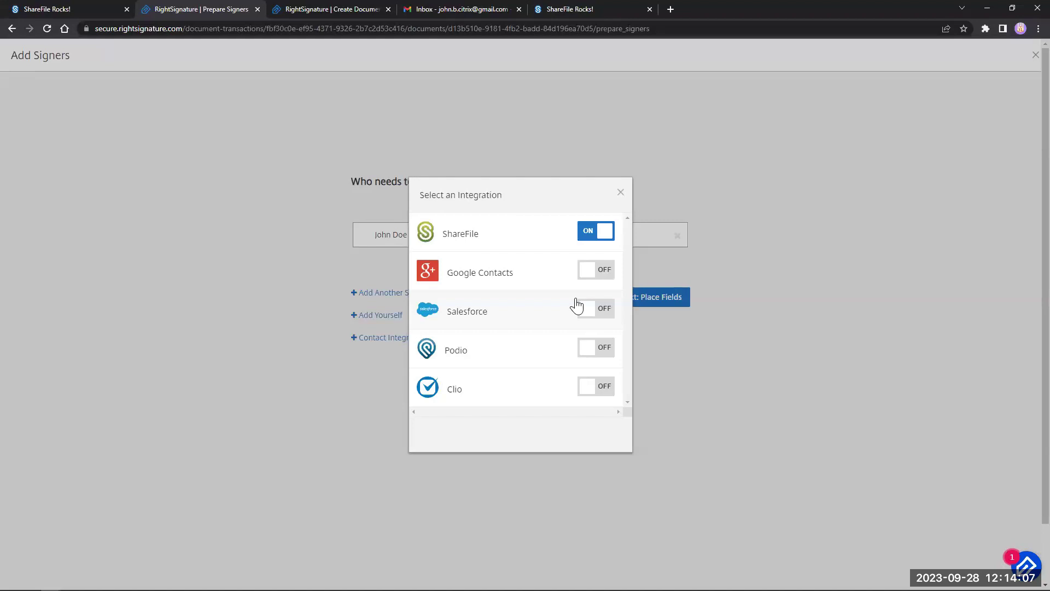
{"action": "left_click", "coordinate": [618, 192]}
{"action": "left_click", "coordinate": [689, 295]}
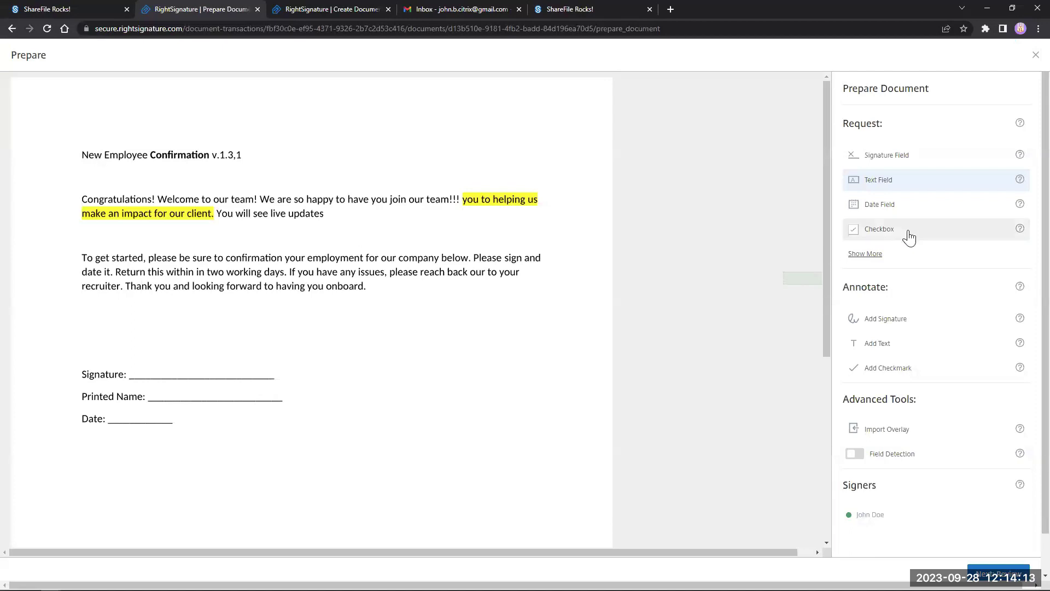
Step: Enable field detection and place Signature, Printed Name text and Date fields on their lines
{"action": "left_click", "coordinate": [857, 457]}
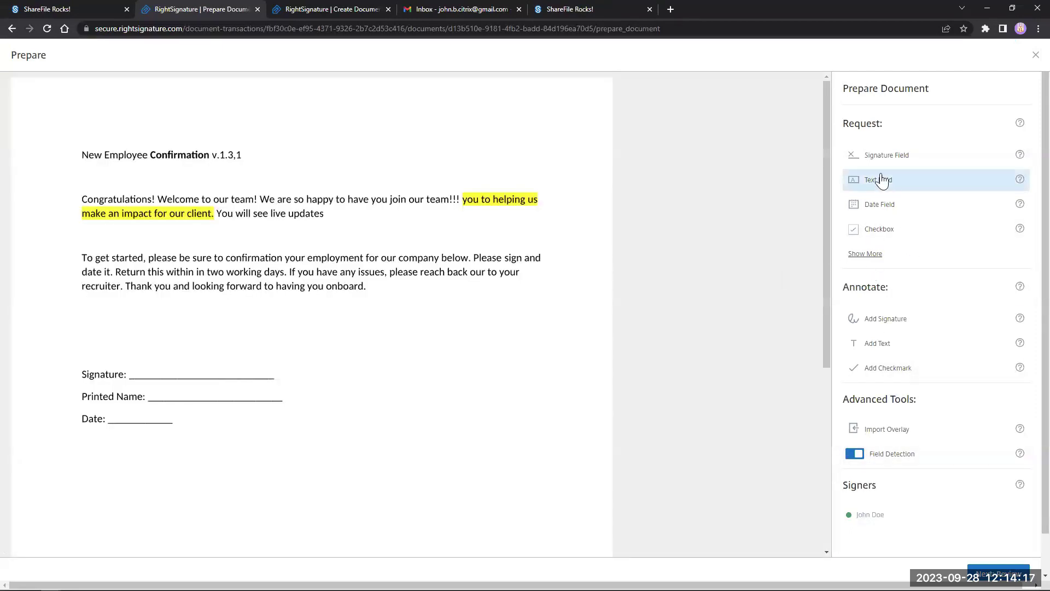
{"action": "left_click", "coordinate": [866, 254]}
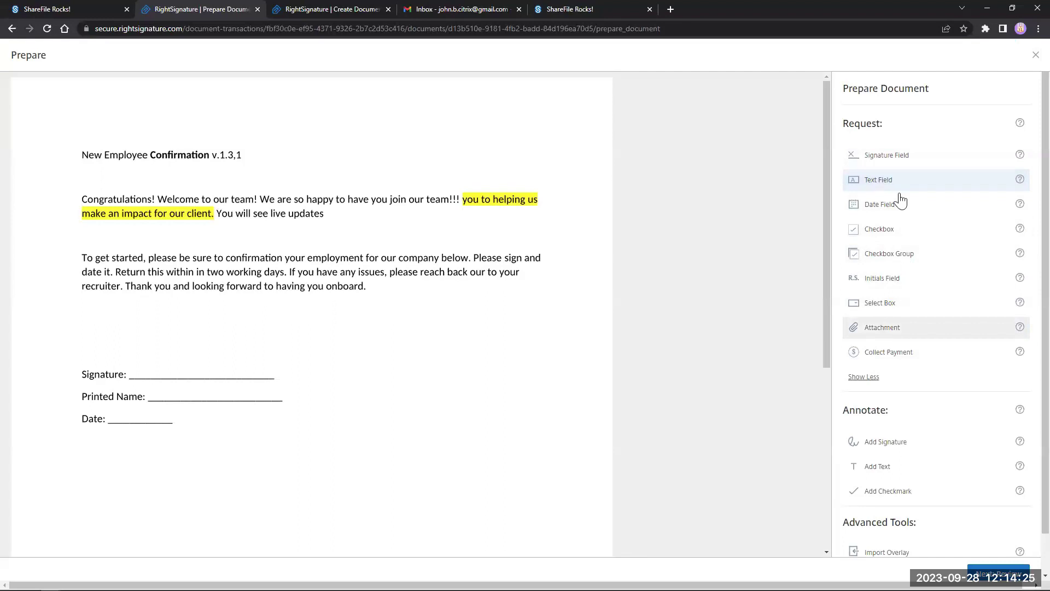
{"action": "left_click", "coordinate": [886, 155]}
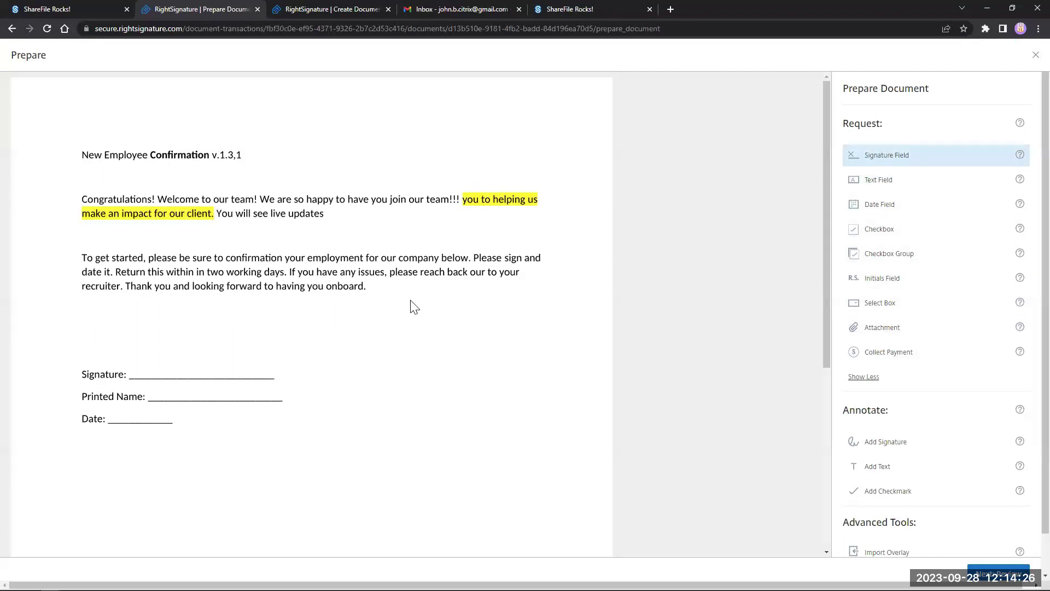
{"action": "left_click", "coordinate": [253, 348]}
{"action": "left_click", "coordinate": [878, 179]}
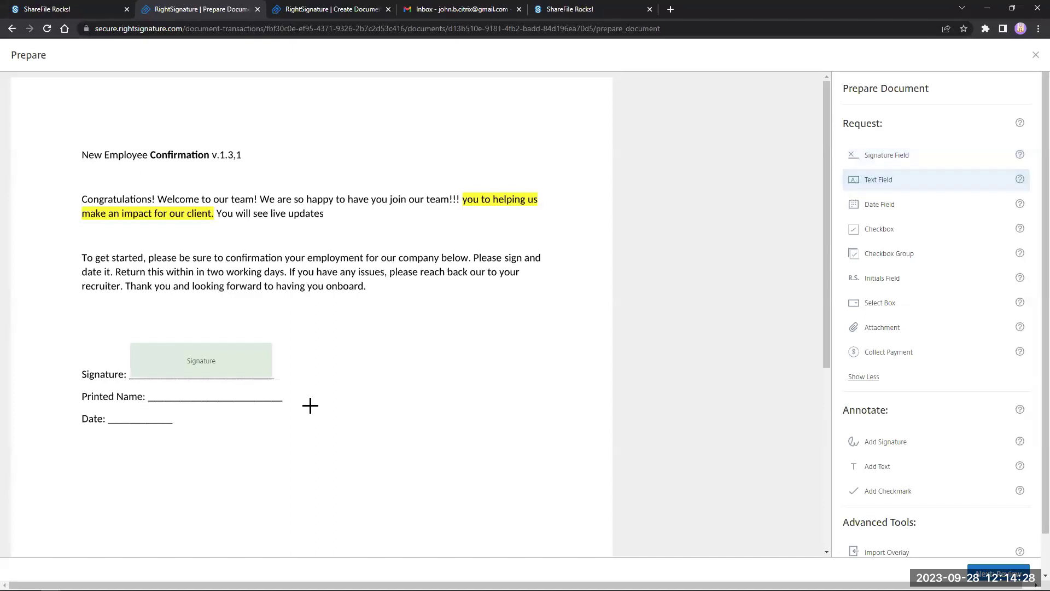
{"action": "left_click", "coordinate": [223, 387]}
{"action": "left_click", "coordinate": [856, 210]}
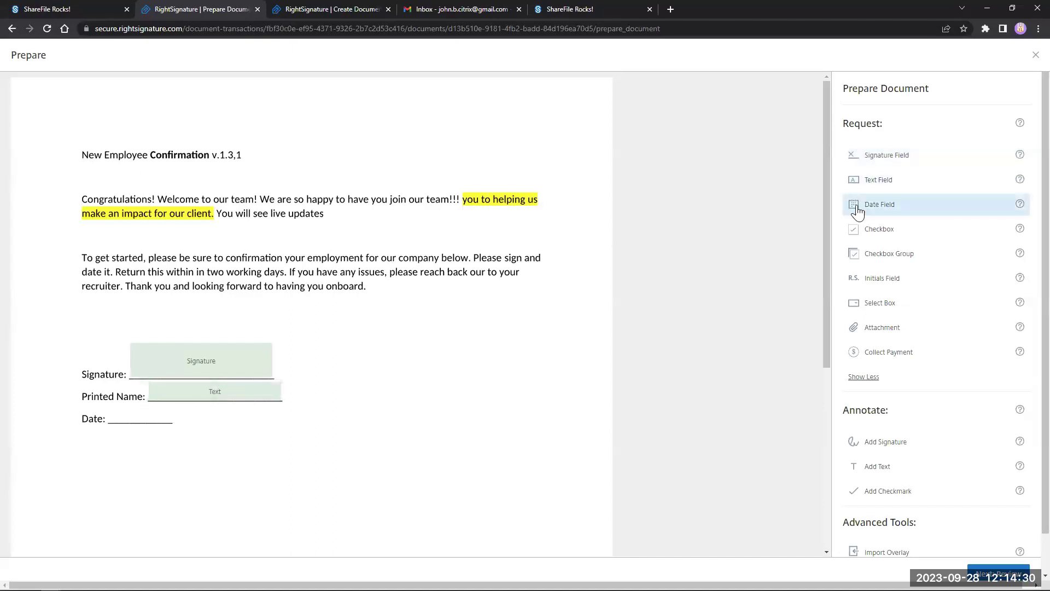
{"action": "left_click", "coordinate": [141, 411]}
Step: Scroll through the placed fields and advance to the Review step
{"action": "scroll", "coordinate": [650, 424], "scroll_direction": "down", "scroll_amount": 3}
{"action": "scroll", "coordinate": [649, 424], "scroll_direction": "up", "scroll_amount": 3}
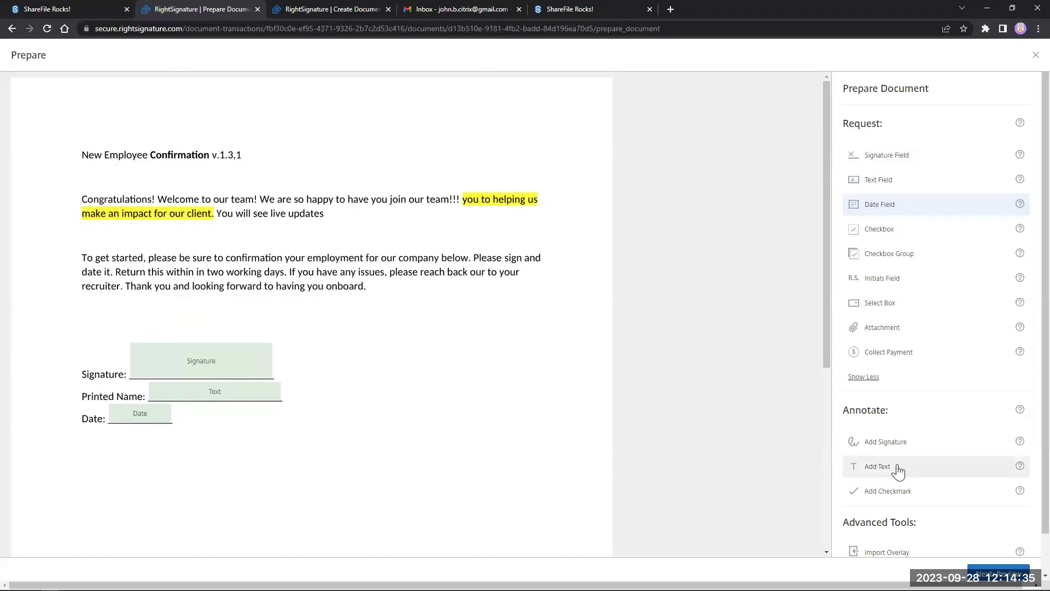
{"action": "scroll", "coordinate": [903, 479], "scroll_direction": "down", "scroll_amount": 2}
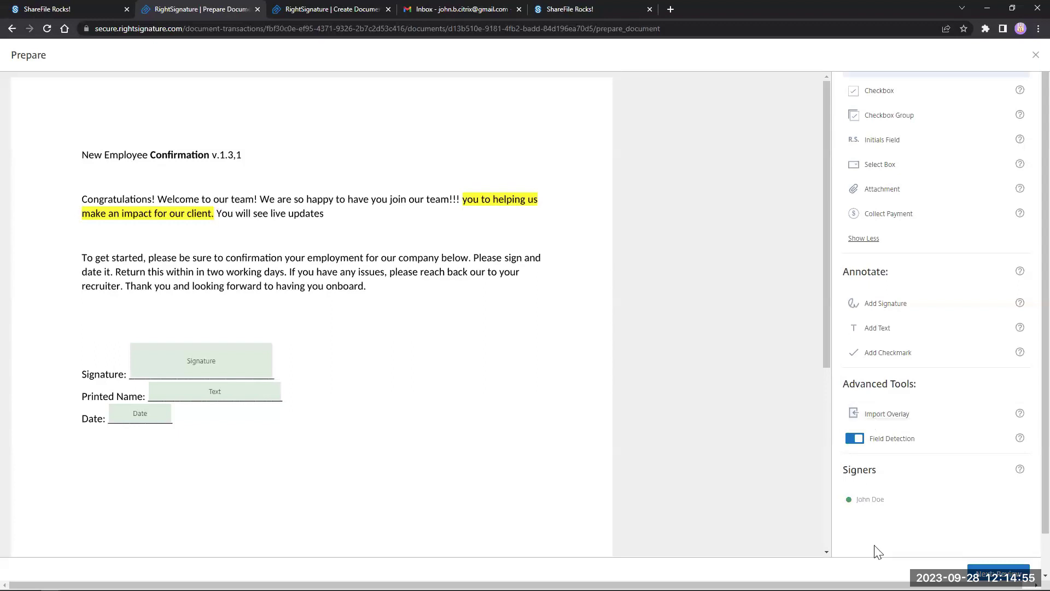
{"action": "left_click", "coordinate": [999, 571]}
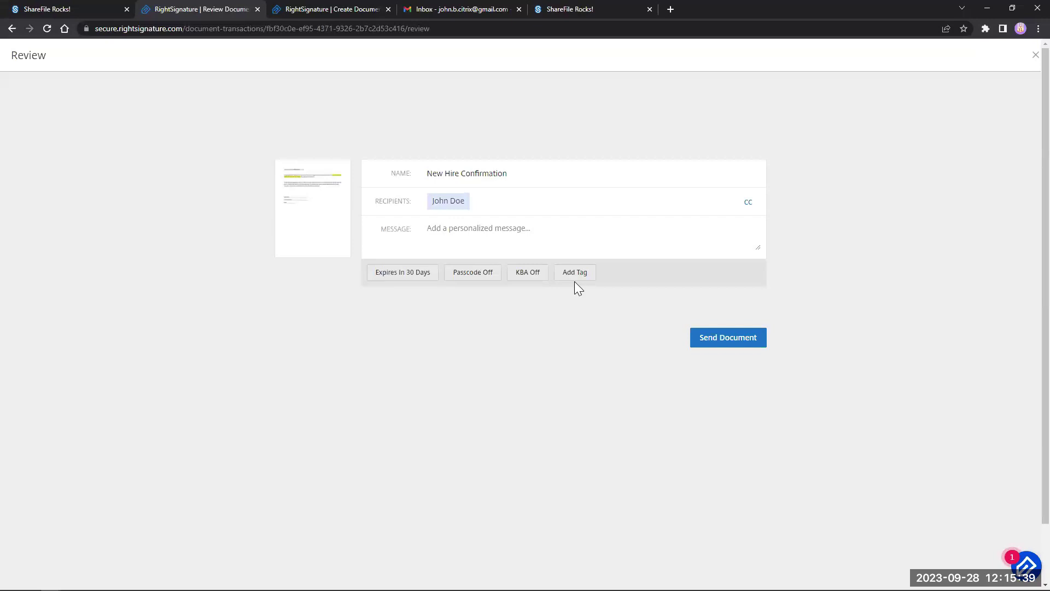
Step: Send the New Hire Confirmation without a tag, then check its History and Overview tabs
{"action": "left_click", "coordinate": [574, 273]}
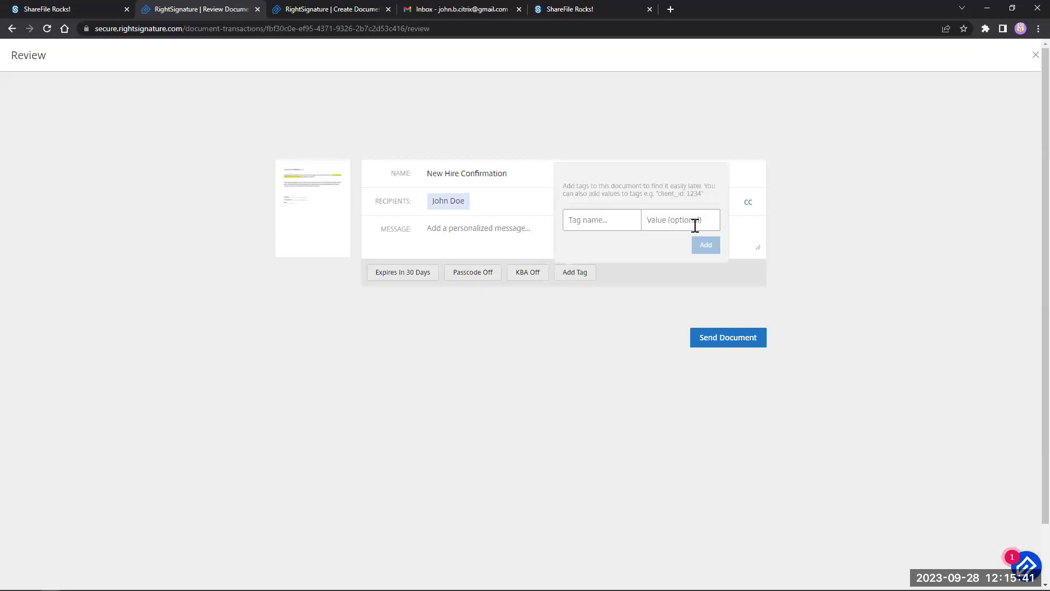
{"action": "left_click", "coordinate": [710, 268]}
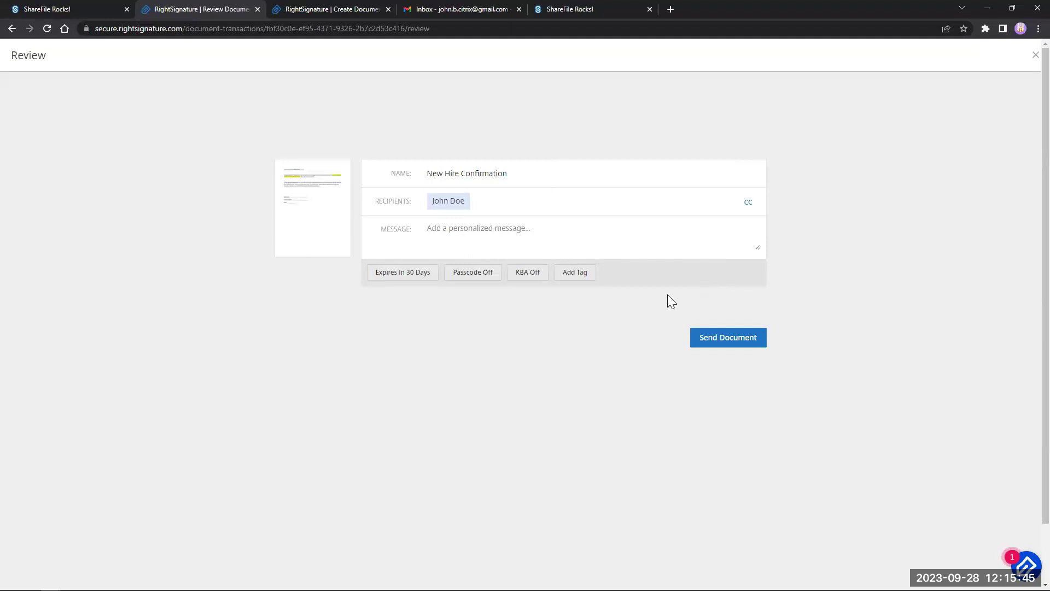
{"action": "left_click", "coordinate": [707, 337]}
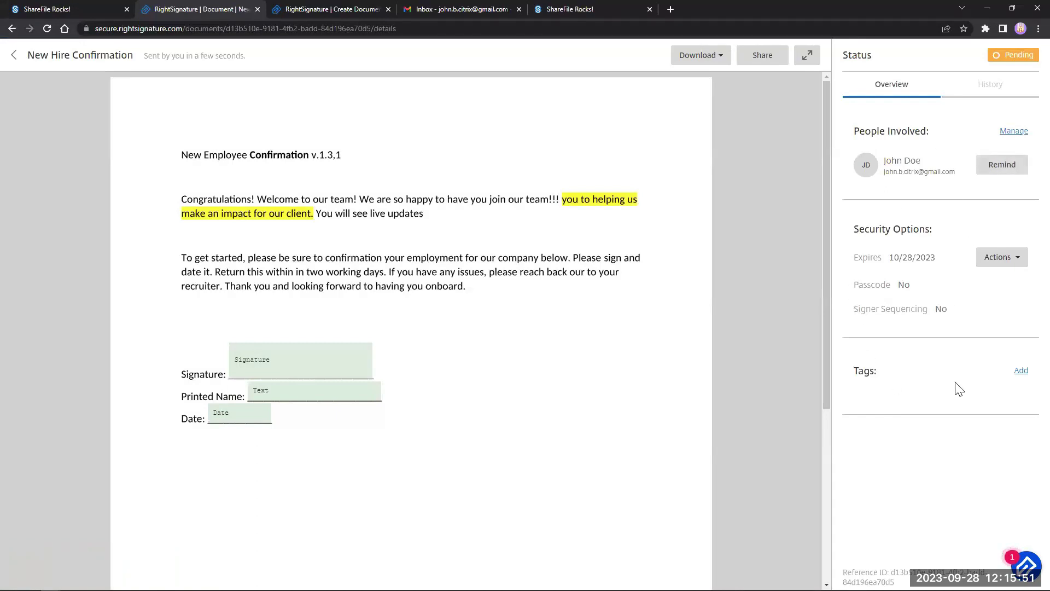
{"action": "left_click", "coordinate": [992, 88]}
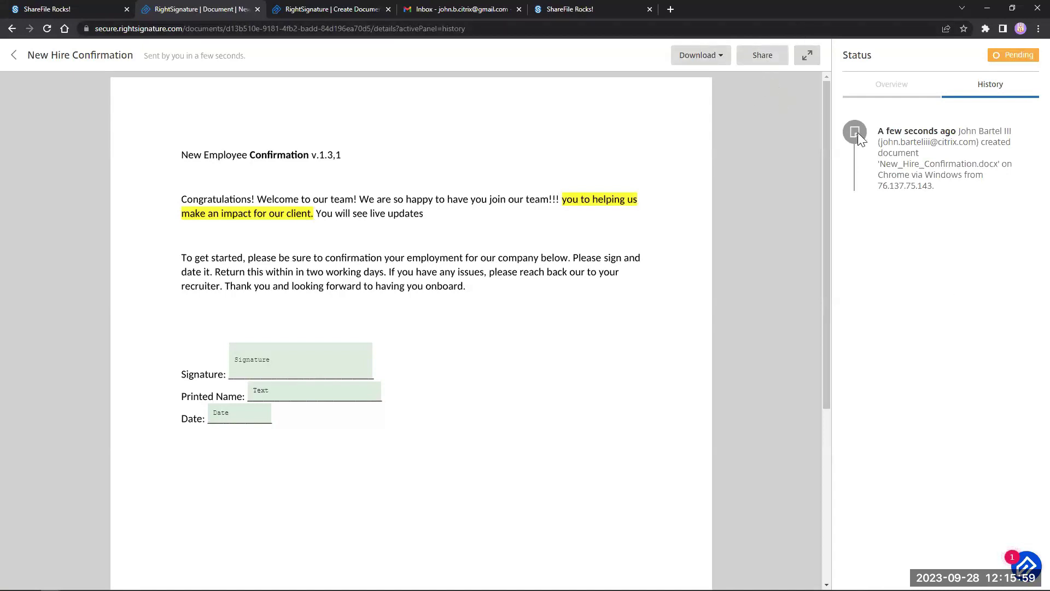
{"action": "left_click", "coordinate": [894, 86]}
Step: Open the 'has been executed' email, view the signed document's history, and return to Customer 3
{"action": "left_click", "coordinate": [441, 11]}
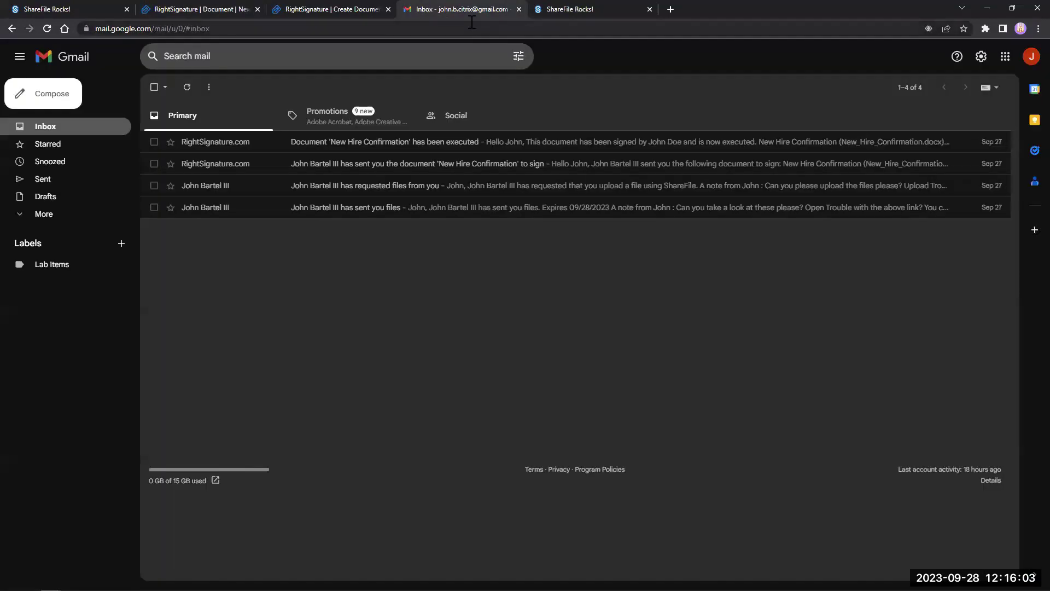
{"action": "left_click", "coordinate": [296, 148]}
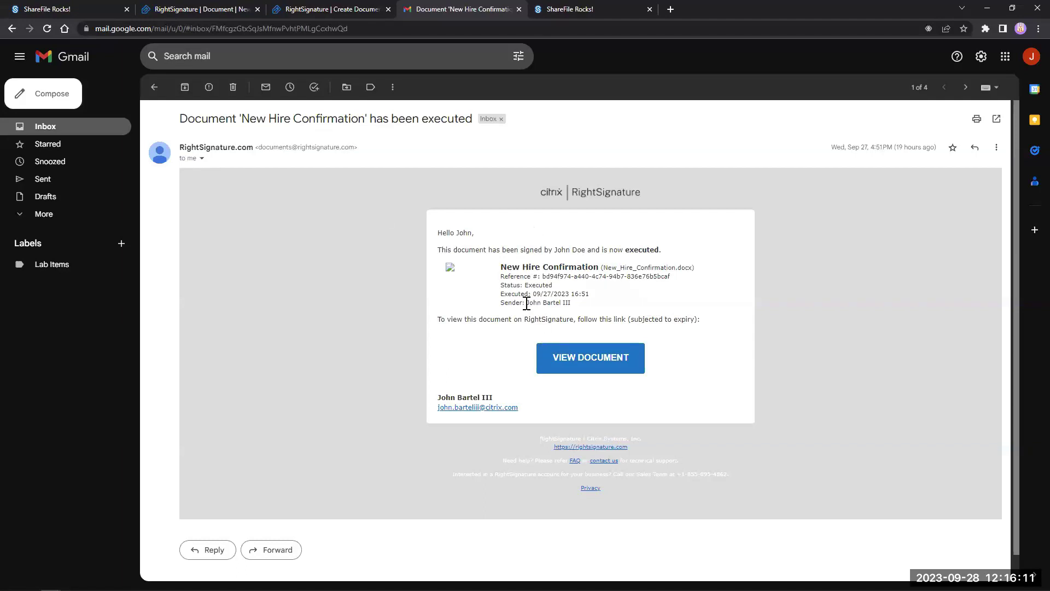
{"action": "left_click", "coordinate": [571, 364]}
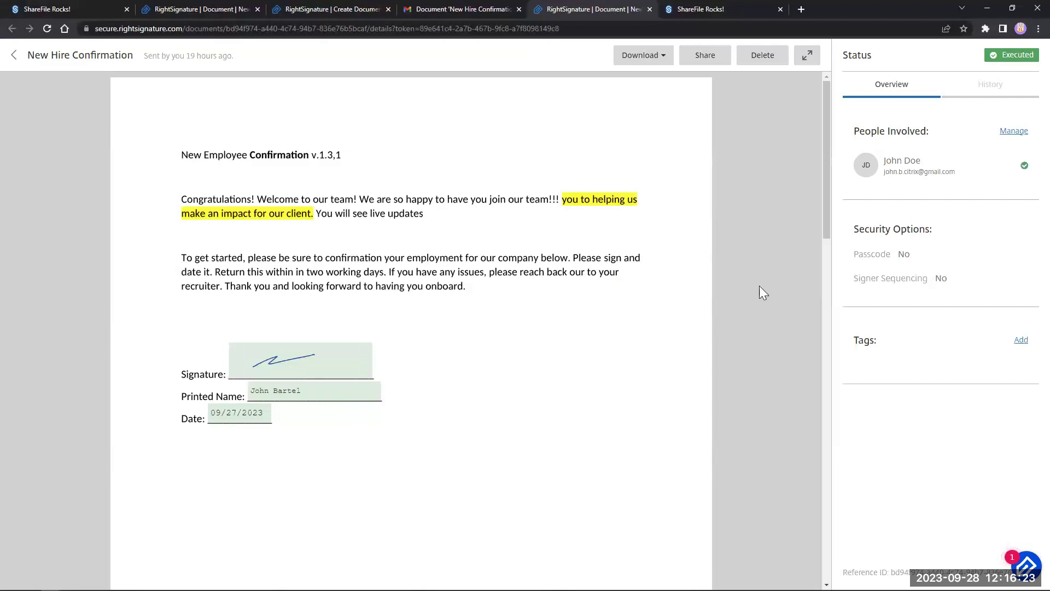
{"action": "left_click", "coordinate": [989, 101]}
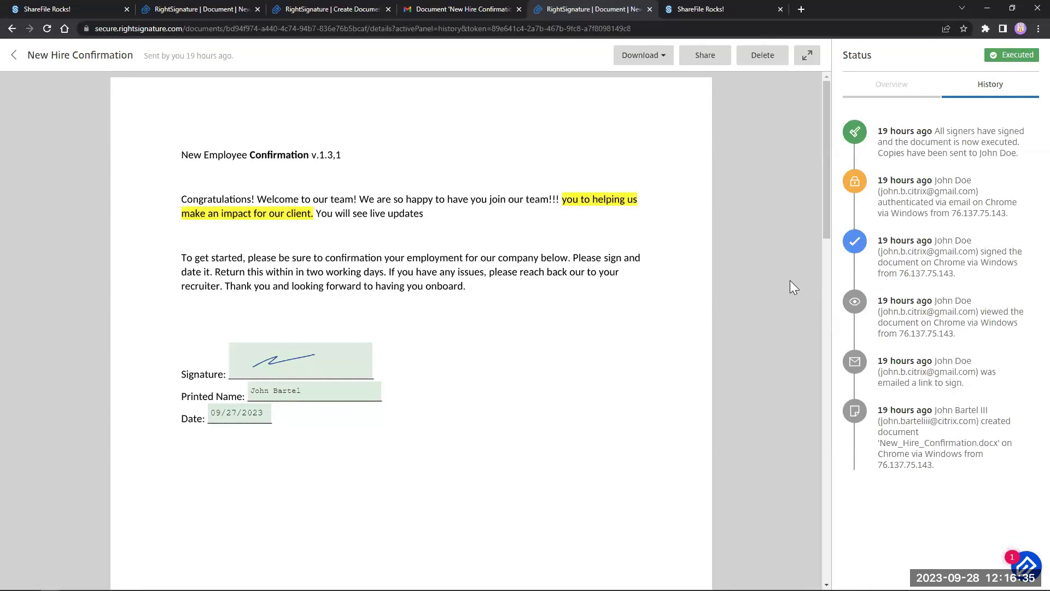
{"action": "left_click", "coordinate": [98, 13]}
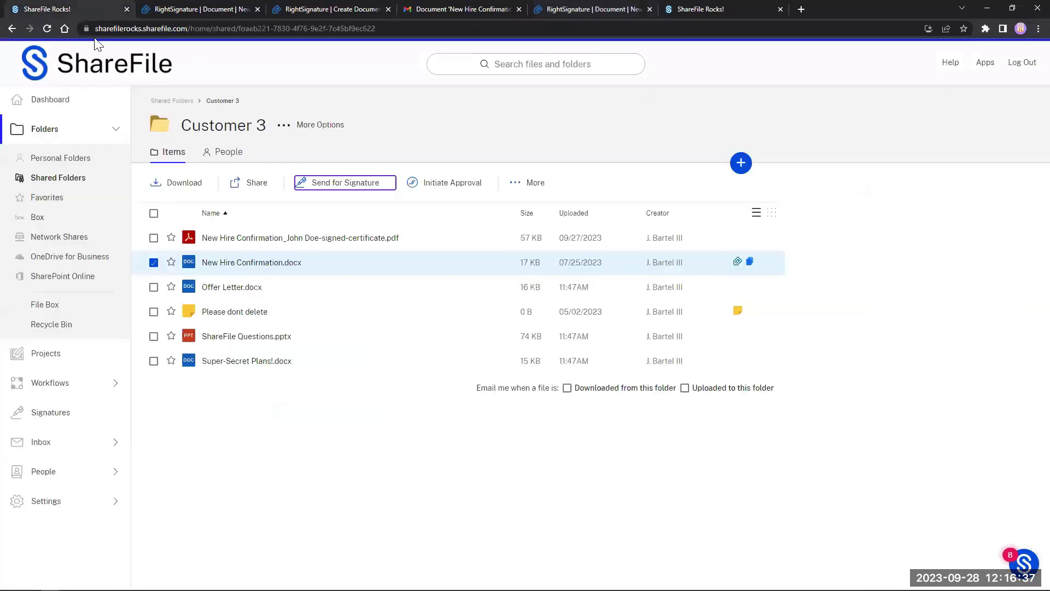
{"action": "left_click", "coordinate": [265, 245]}
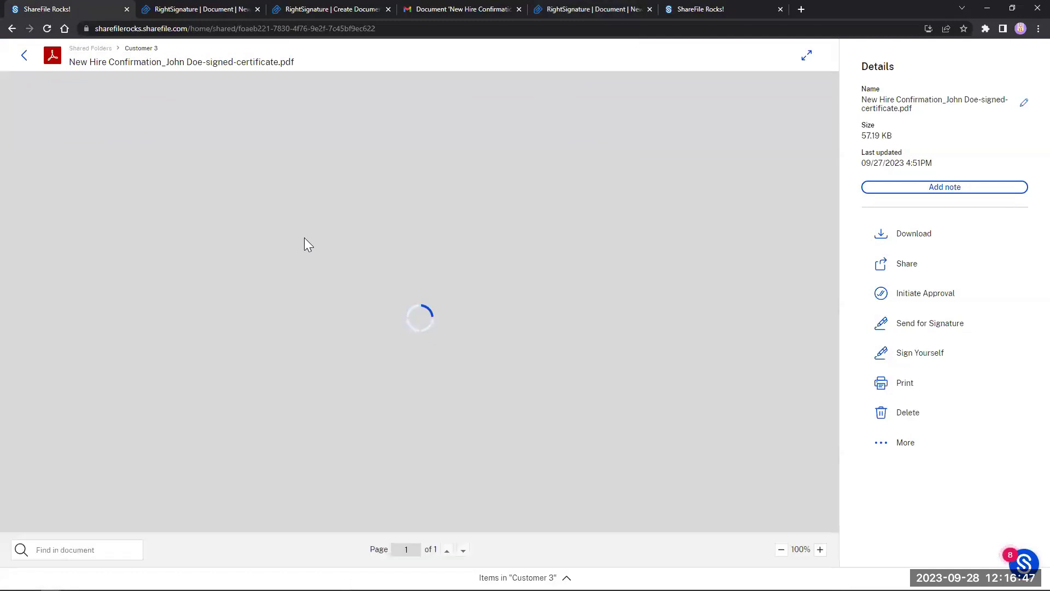
{"action": "scroll", "coordinate": [447, 320], "scroll_direction": "down", "scroll_amount": 10}
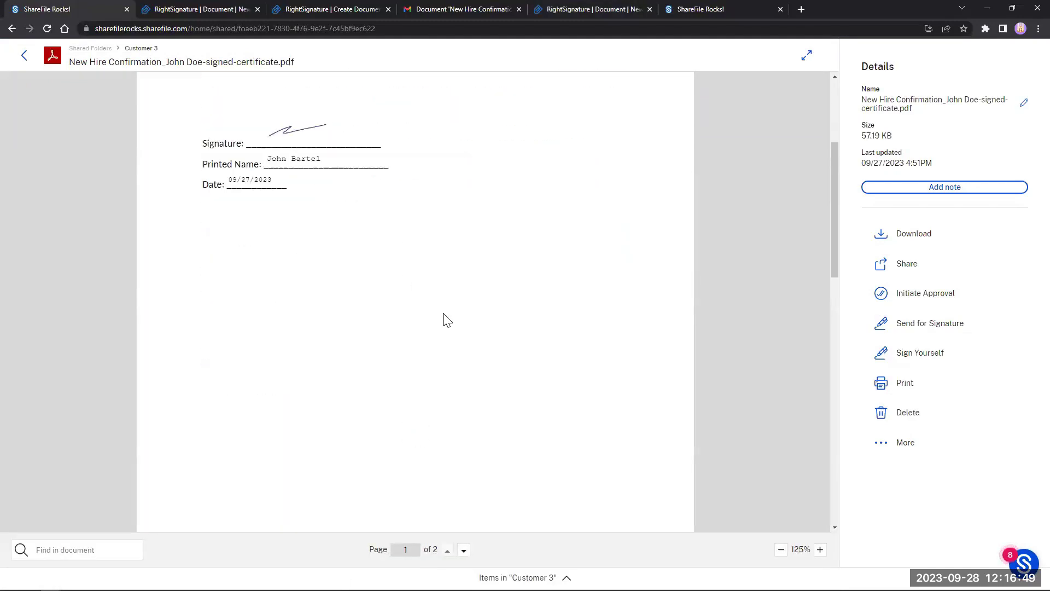
{"action": "scroll", "coordinate": [446, 320], "scroll_direction": "up", "scroll_amount": 5}
{"action": "scroll", "coordinate": [447, 320], "scroll_direction": "down", "scroll_amount": 5}
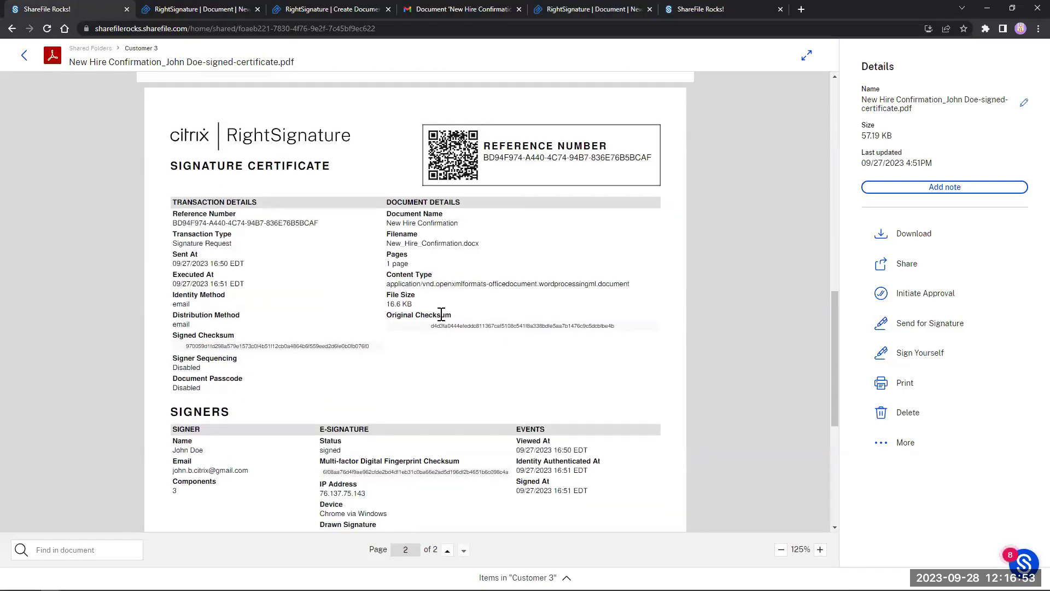
{"action": "scroll", "coordinate": [435, 322], "scroll_direction": "down", "scroll_amount": 1}
{"action": "scroll", "coordinate": [435, 321], "scroll_direction": "down", "scroll_amount": 1}
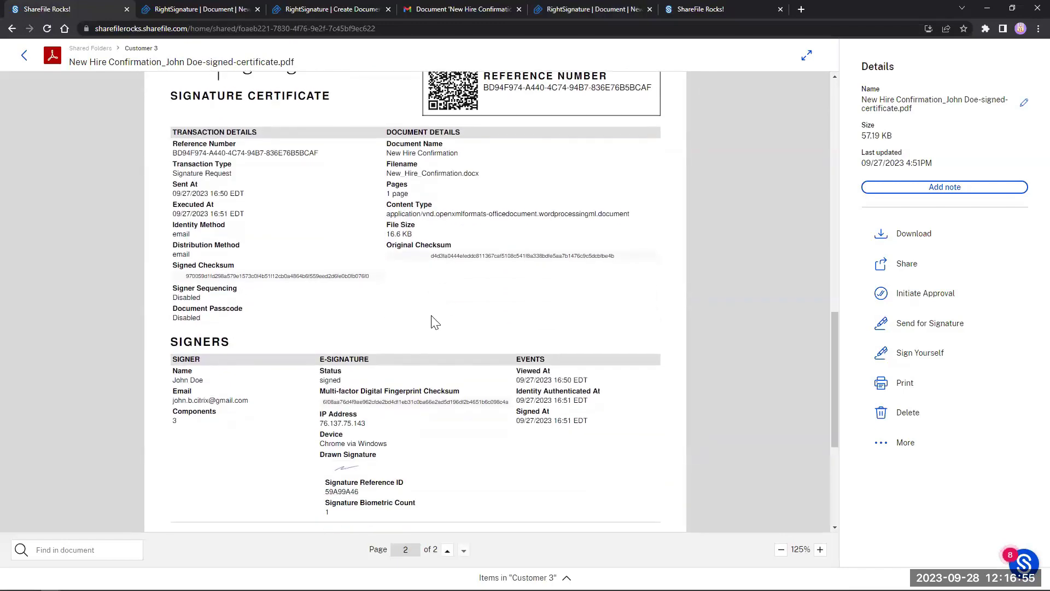
{"action": "scroll", "coordinate": [436, 320], "scroll_direction": "down", "scroll_amount": 1}
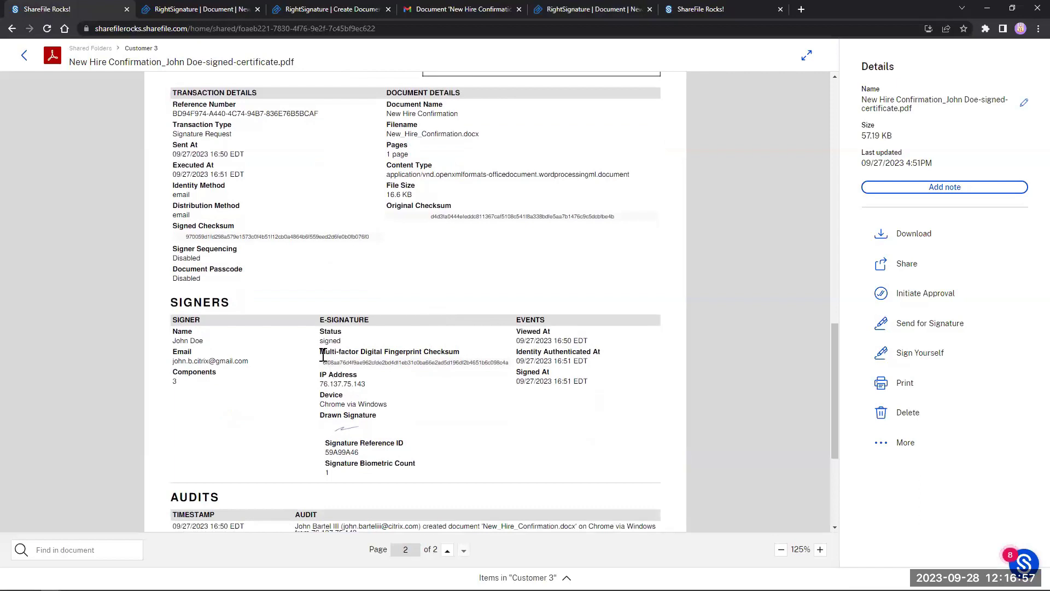
{"action": "scroll", "coordinate": [325, 364], "scroll_direction": "down", "scroll_amount": 4}
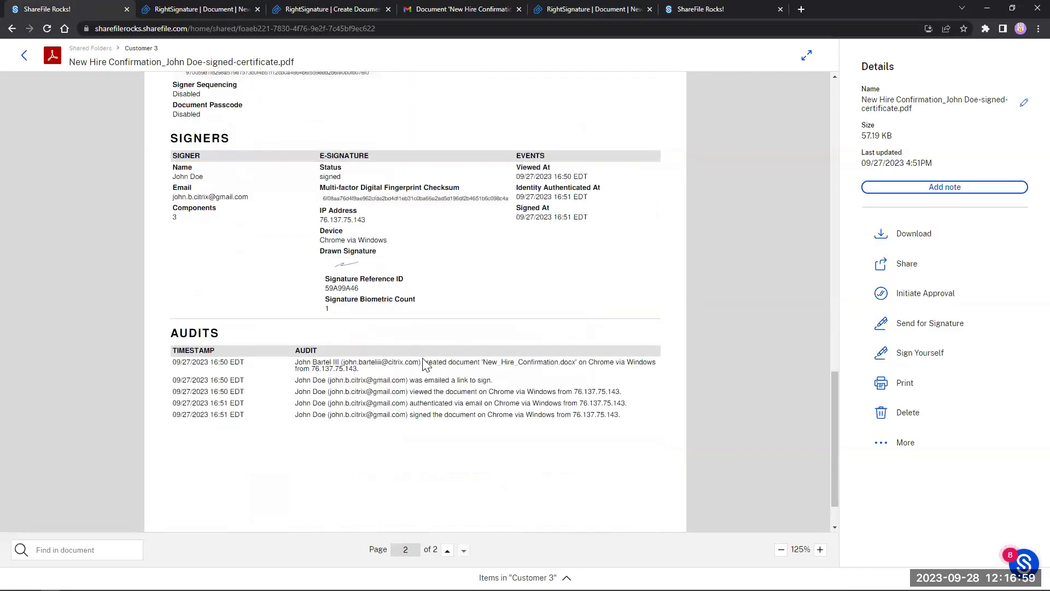
{"action": "scroll", "coordinate": [425, 365], "scroll_direction": "up", "scroll_amount": 12}
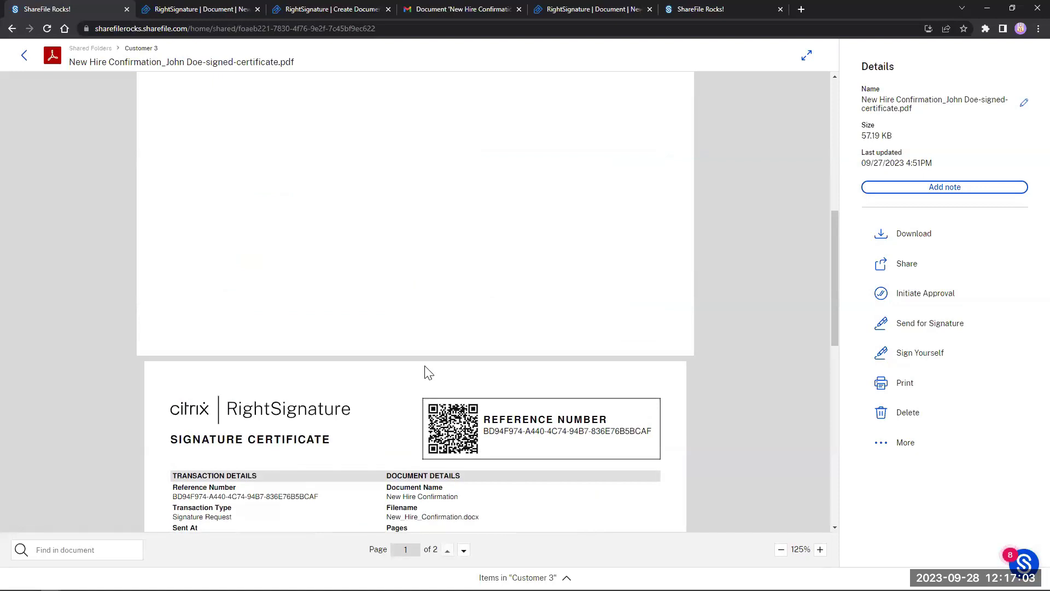
{"action": "left_click", "coordinate": [24, 55]}
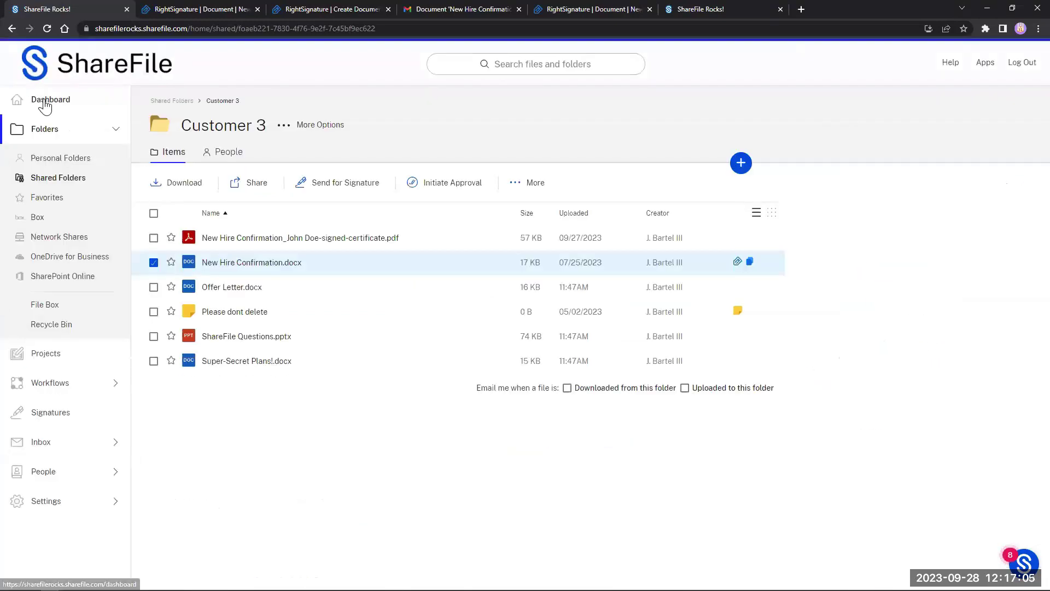
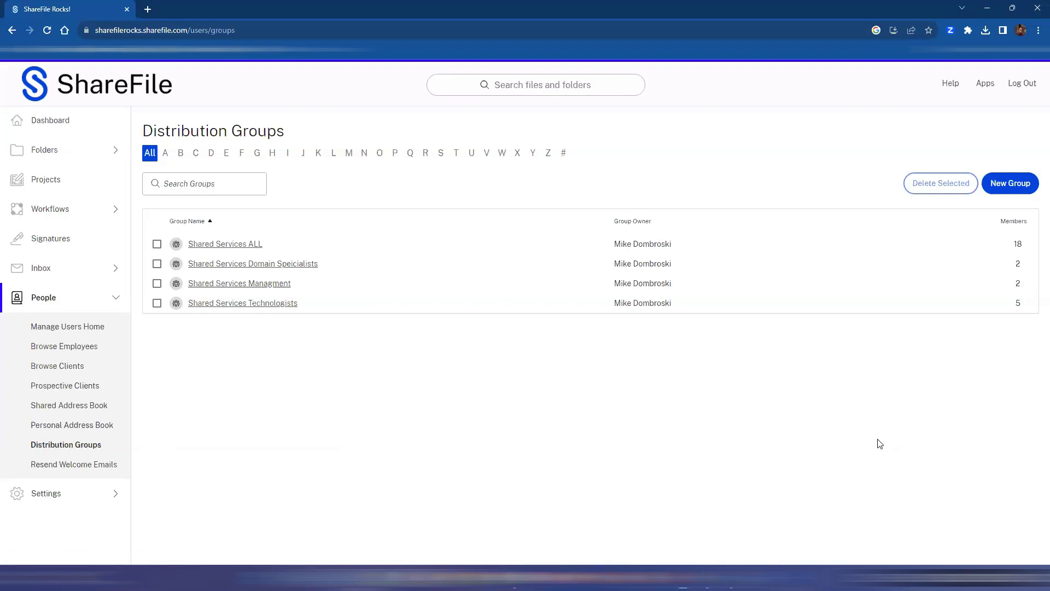
Step: Show the Distribution Groups page with its four Shared Services groups
{"action": "left_click", "coordinate": [1014, 186]}
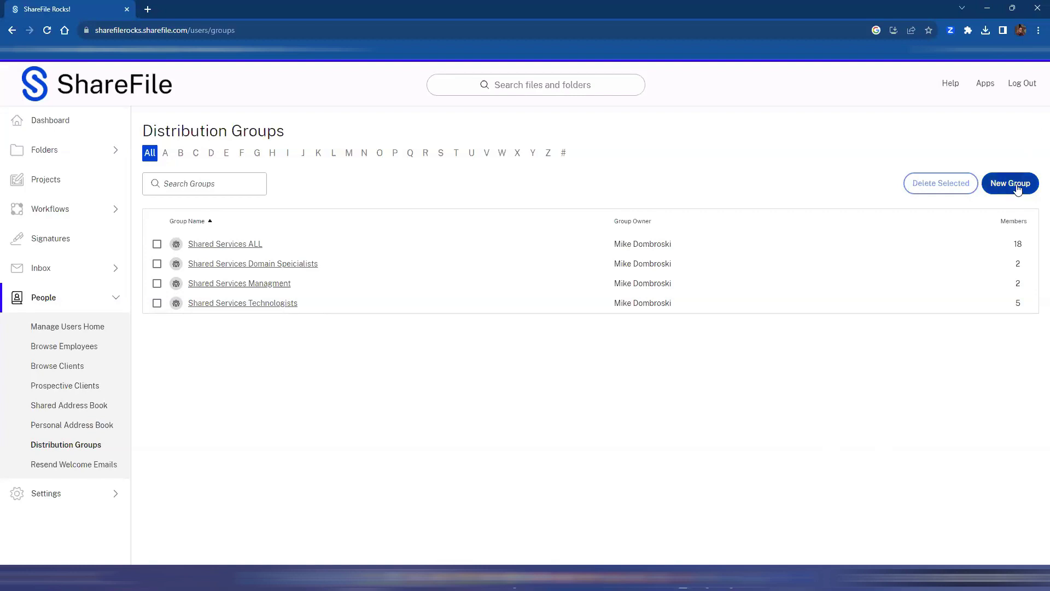
Step: Create the group 'ShareFile Customer Success Team', shared with all employees
{"action": "left_click", "coordinate": [441, 305]}
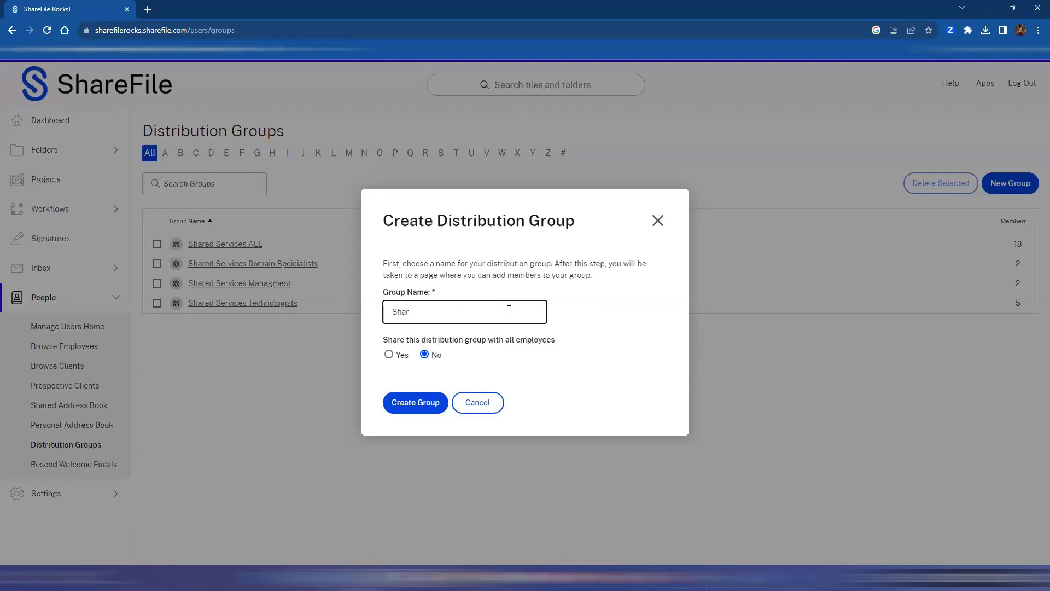
{"action": "type", "text": "ShareFile Customer Success Team"}
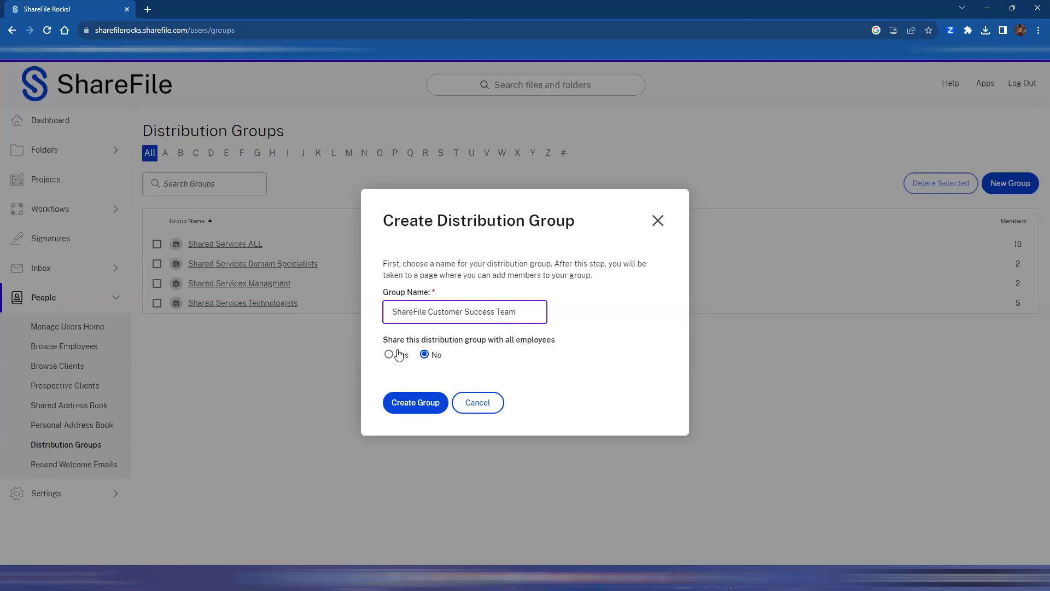
{"action": "left_click", "coordinate": [389, 354]}
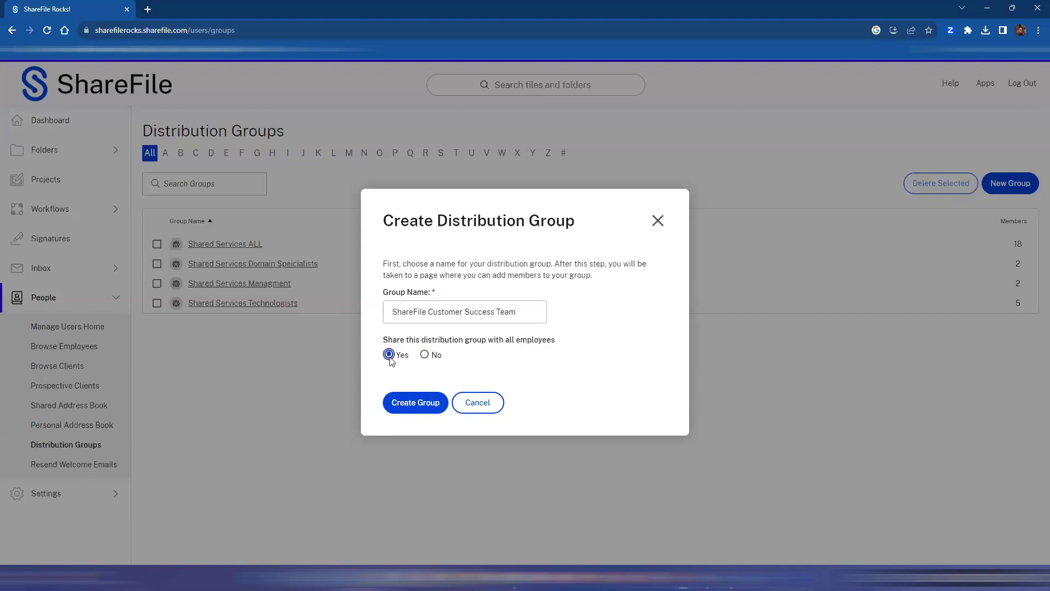
{"action": "left_click", "coordinate": [414, 403]}
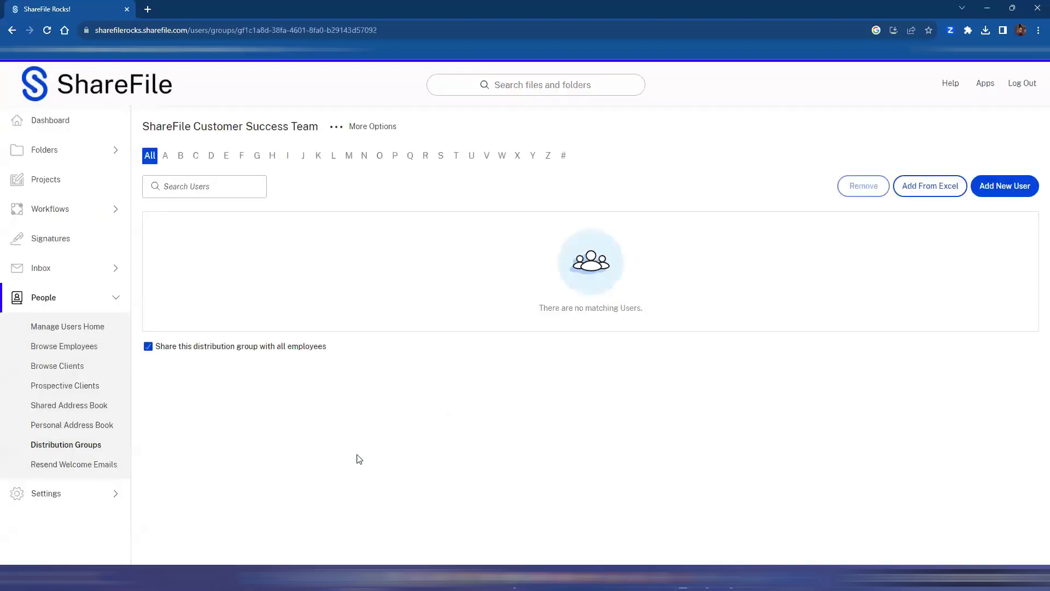
Step: Add a citrix.com employee, found by name, as the group's first member, then start the Excel import
{"action": "left_click", "coordinate": [1004, 186]}
{"action": "left_click", "coordinate": [476, 206]}
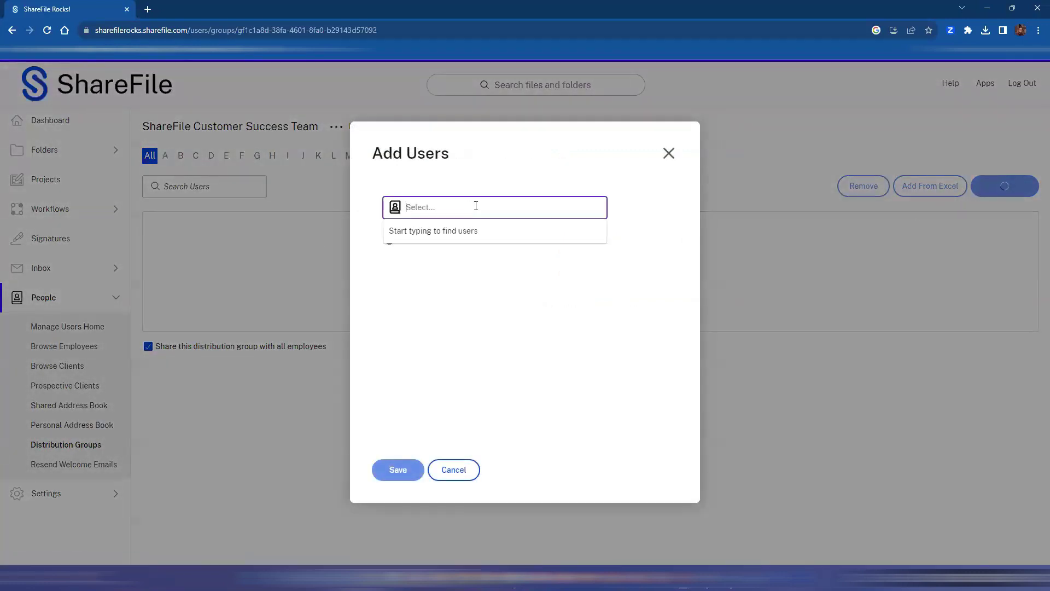
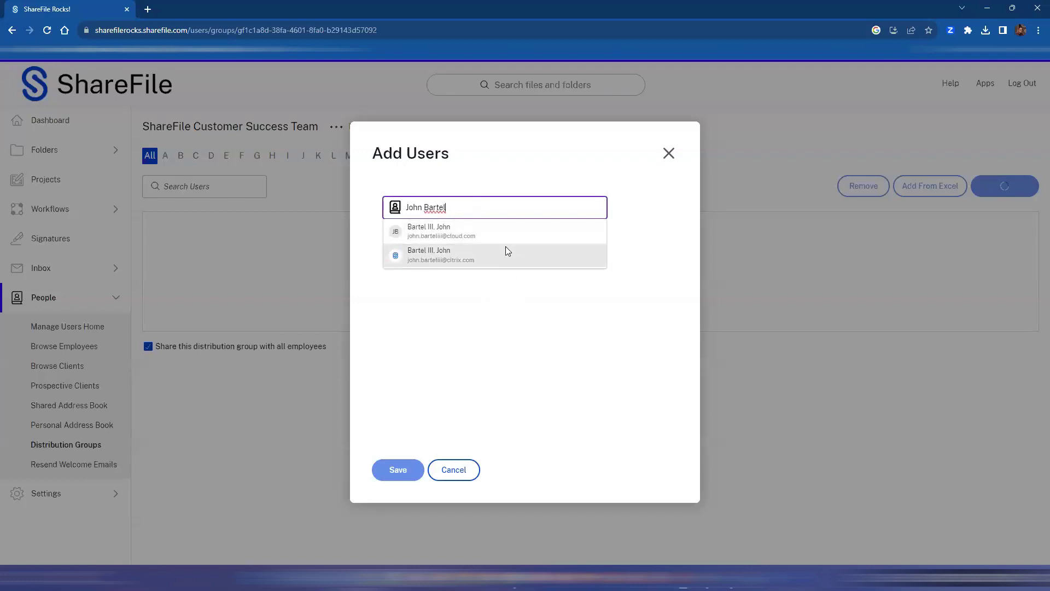
{"action": "left_click", "coordinate": [505, 250]}
{"action": "left_click", "coordinate": [409, 473]}
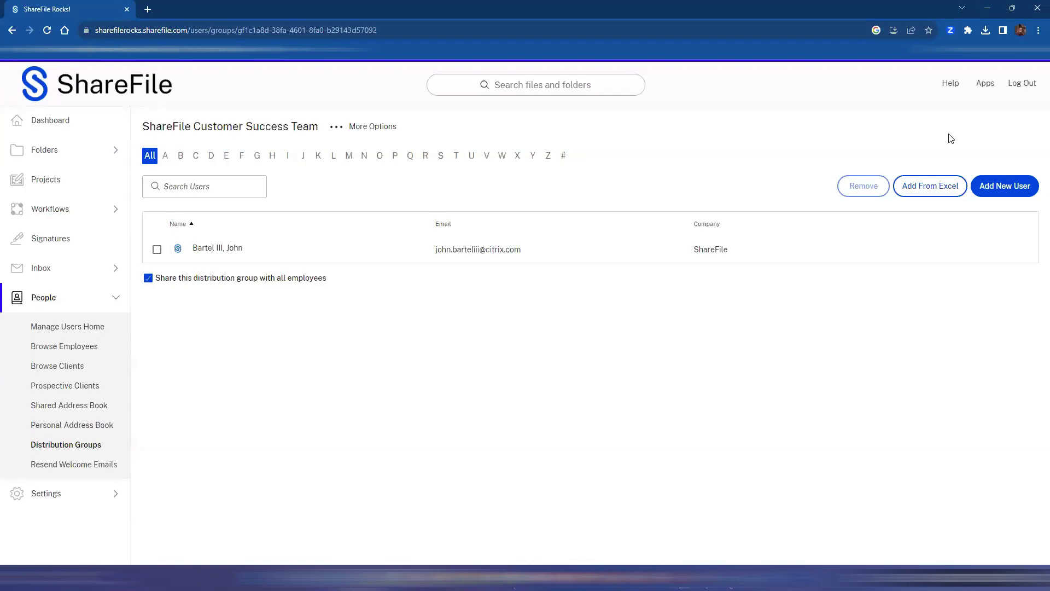
{"action": "left_click", "coordinate": [942, 192]}
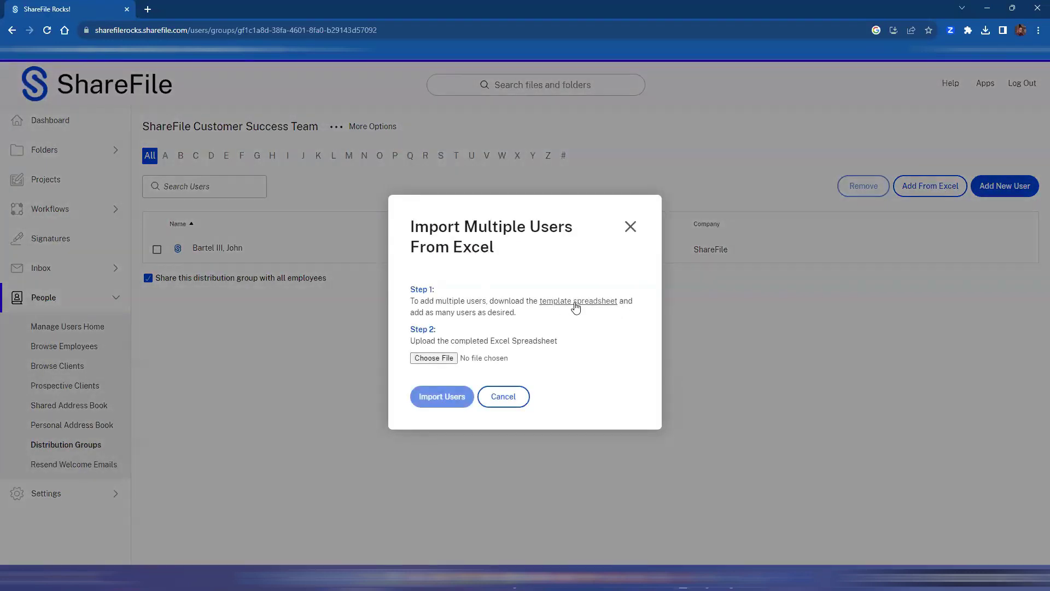
Step: Download the addusers import template, view it in Excel past the sign-in prompts, and close it
{"action": "left_click", "coordinate": [583, 305]}
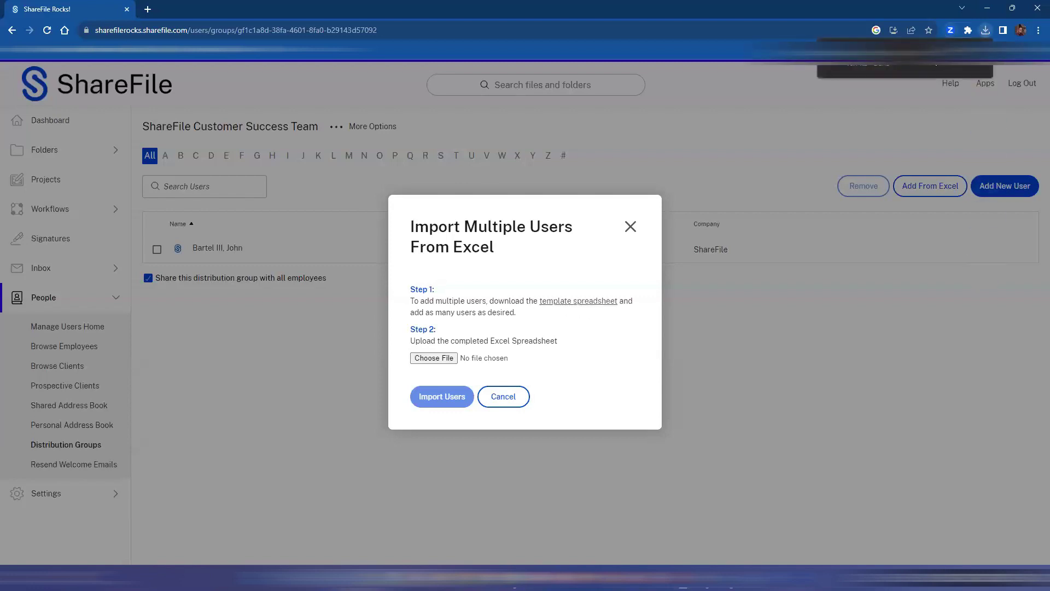
{"action": "left_click", "coordinate": [924, 65]}
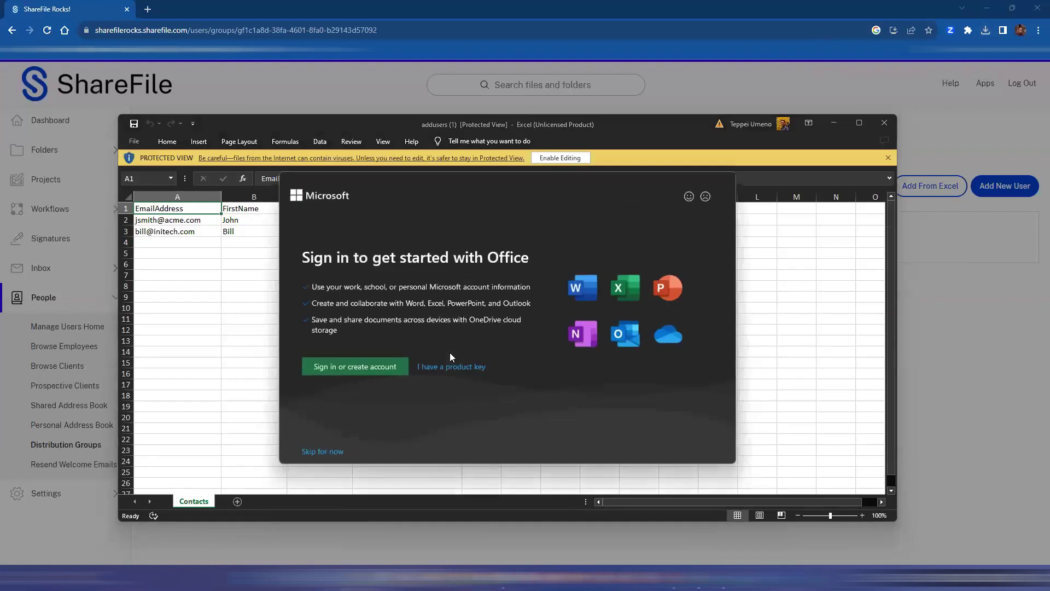
{"action": "left_click", "coordinate": [323, 451]}
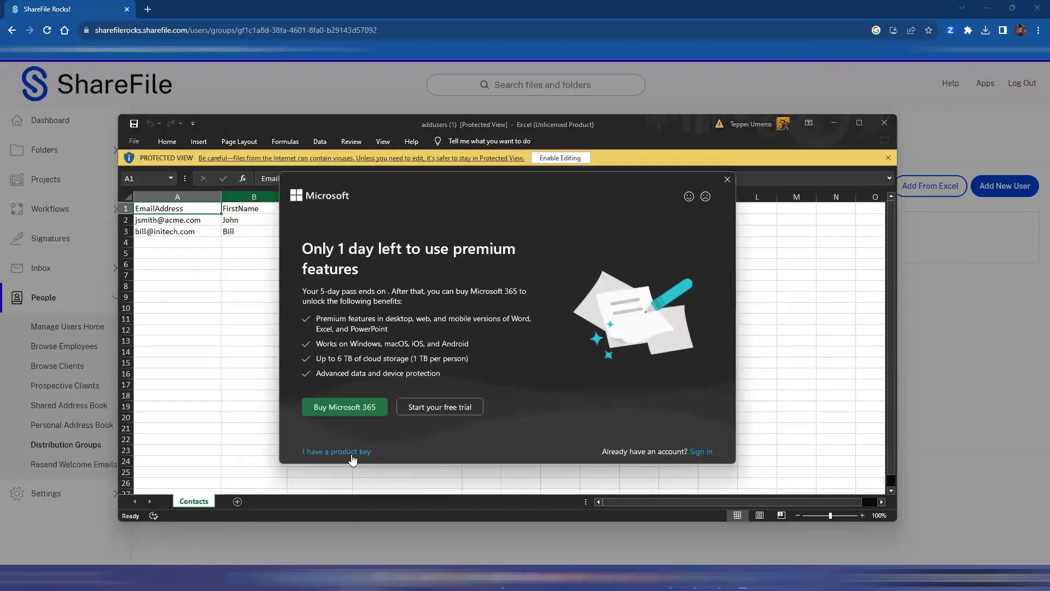
{"action": "left_click", "coordinate": [724, 181]}
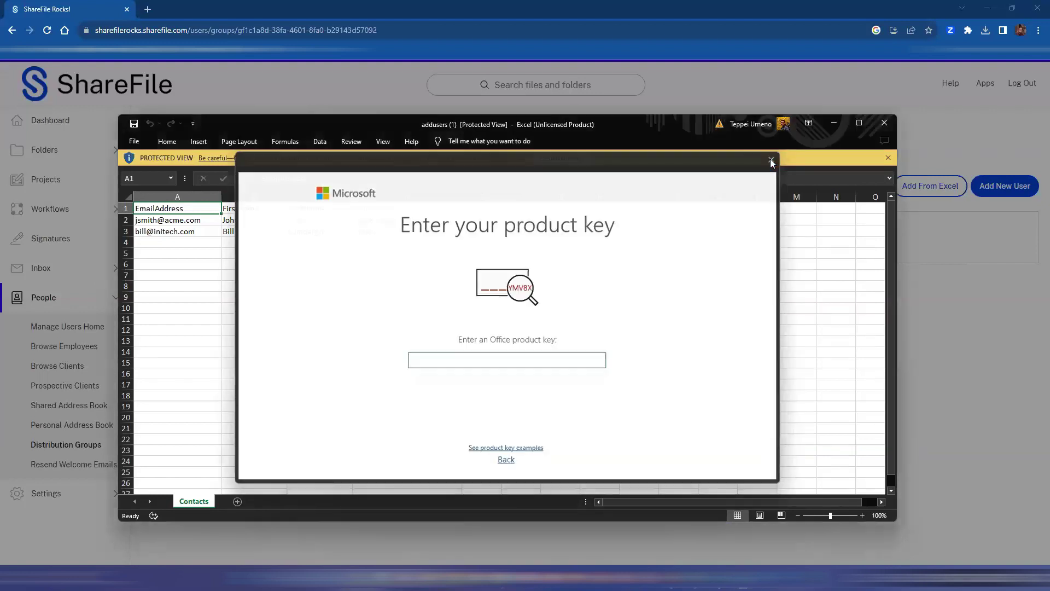
{"action": "left_click", "coordinate": [769, 159]}
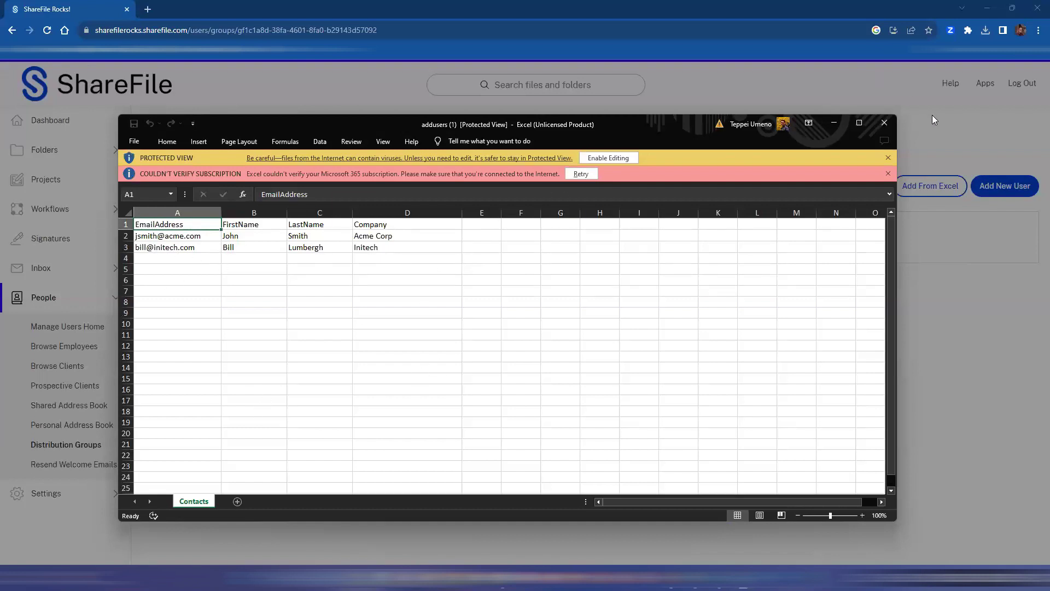
{"action": "left_click", "coordinate": [878, 123]}
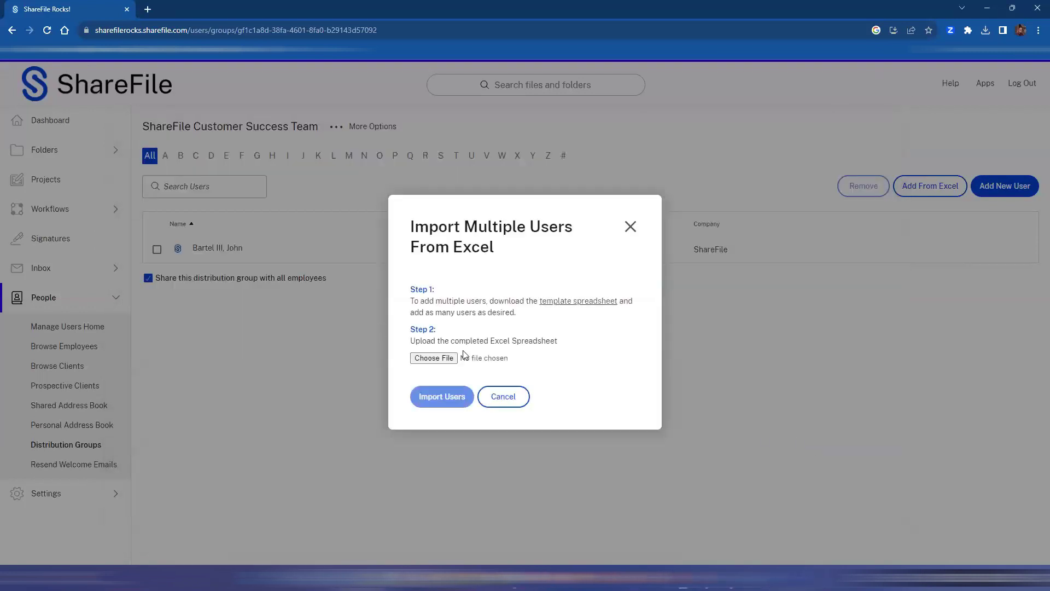
Step: Upload addusers.xlsx and add its two users to the group, making three members
{"action": "left_click", "coordinate": [433, 358]}
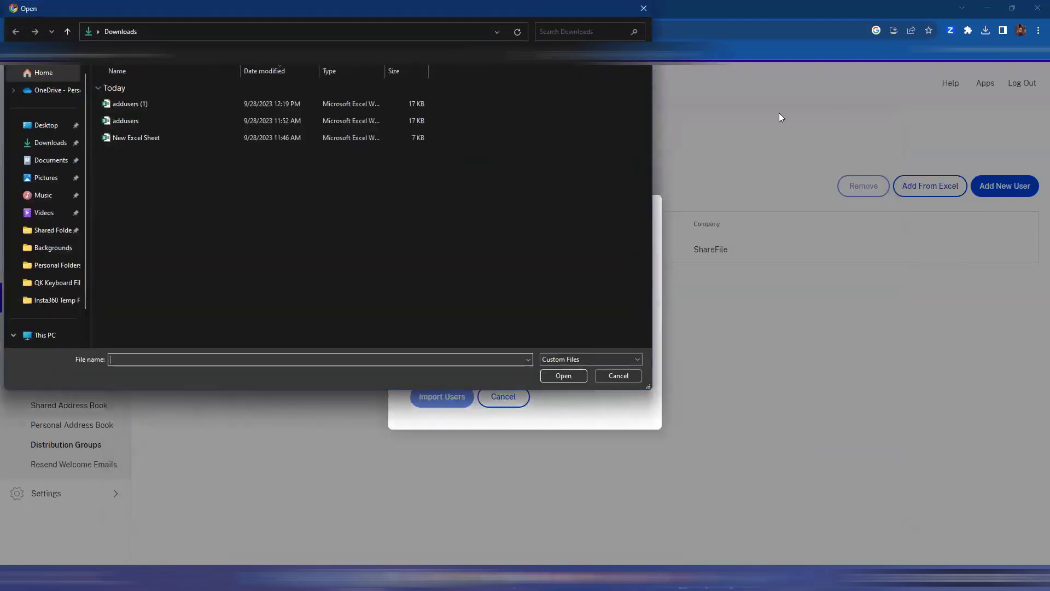
{"action": "left_click", "coordinate": [133, 124]}
{"action": "left_click", "coordinate": [556, 374]}
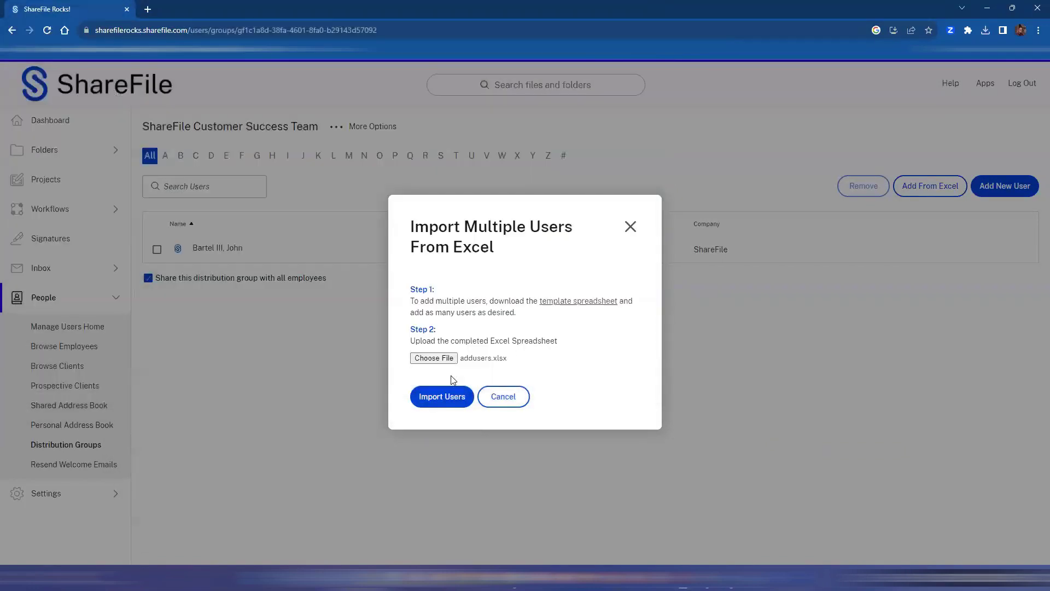
{"action": "left_click", "coordinate": [440, 396]}
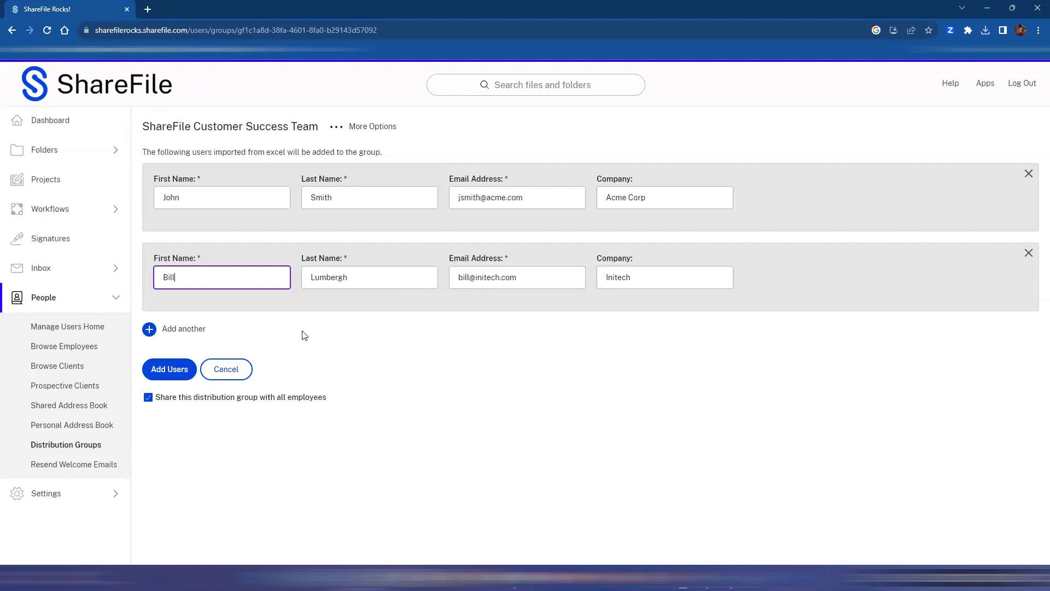
{"action": "left_click", "coordinate": [174, 369]}
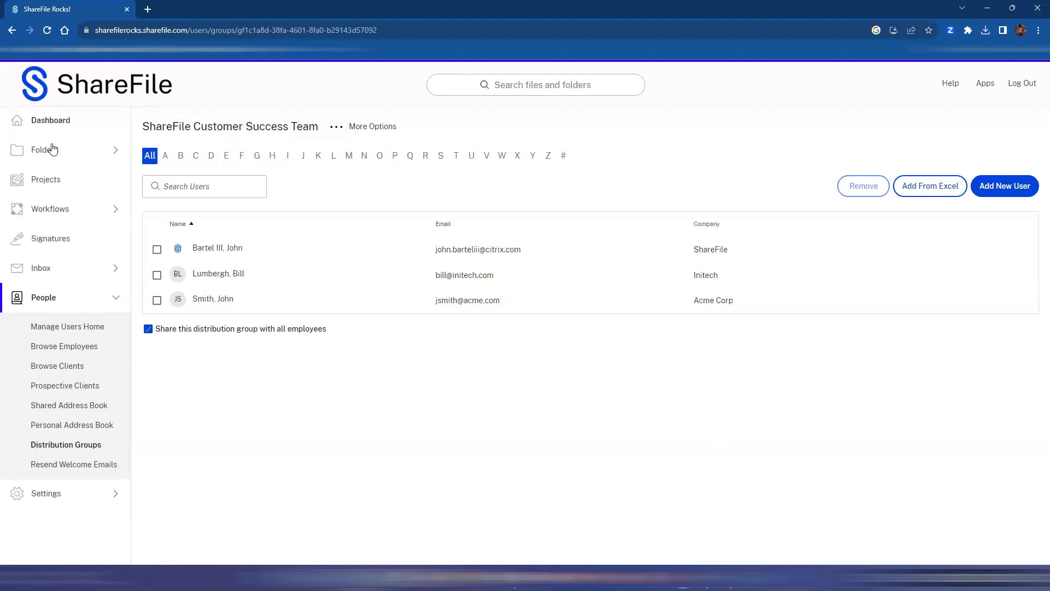
{"action": "left_click", "coordinate": [88, 149]}
Step: Add ShareFile Customer Success Team to Webinar Test Folder's people with View, Download and Upload rights
{"action": "left_click", "coordinate": [70, 202]}
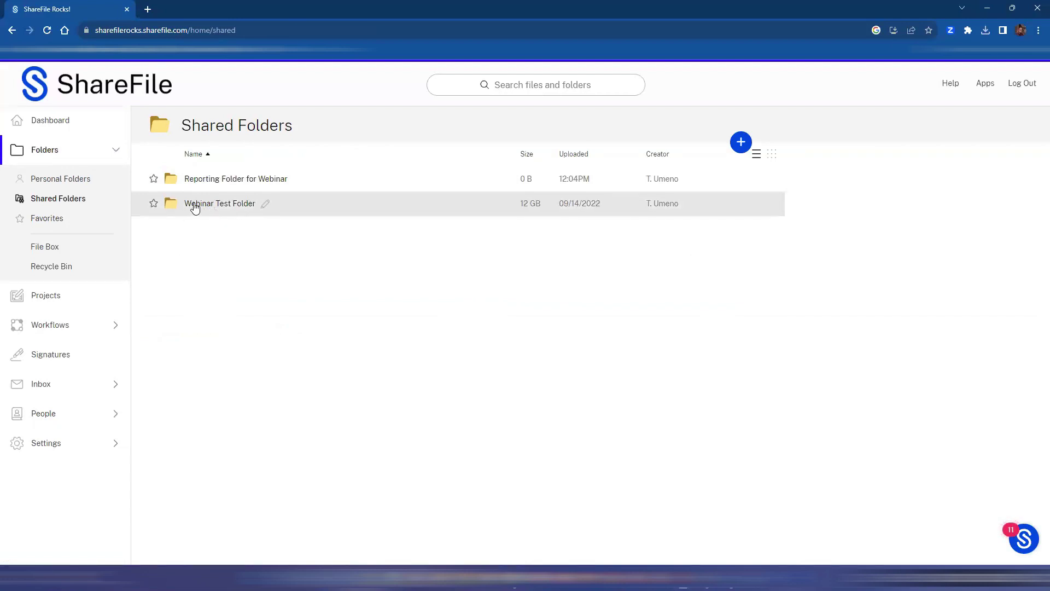
{"action": "left_click", "coordinate": [204, 208]}
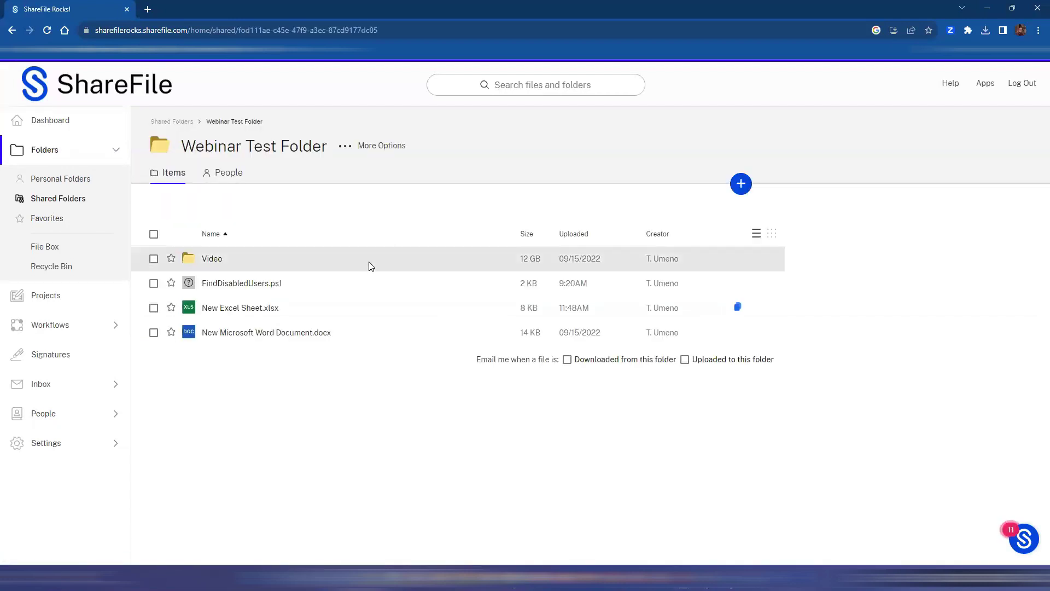
{"action": "left_click", "coordinate": [221, 171]}
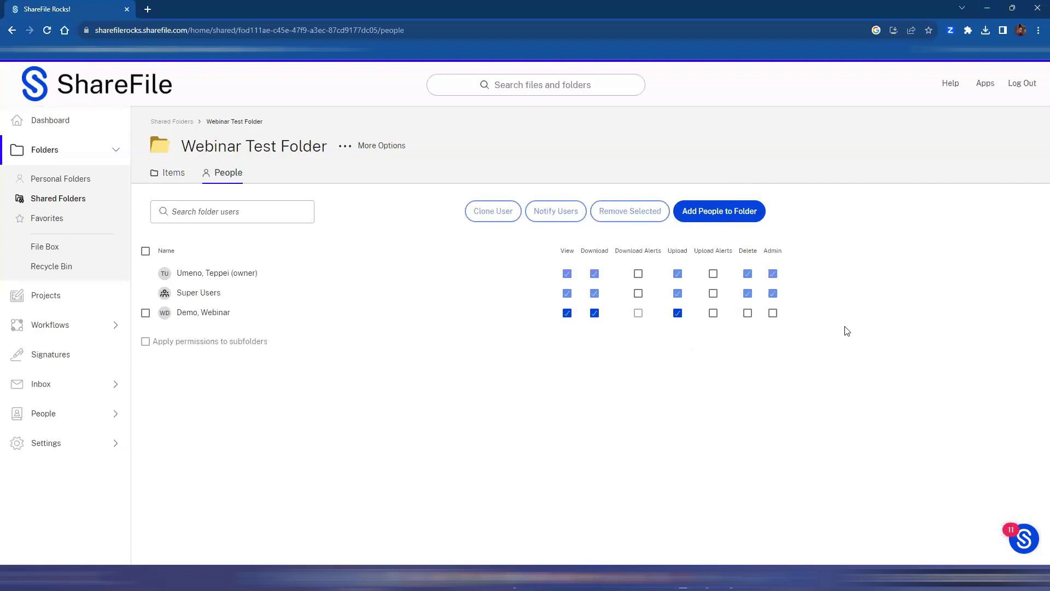
{"action": "left_click", "coordinate": [715, 210]}
{"action": "left_click", "coordinate": [362, 203]}
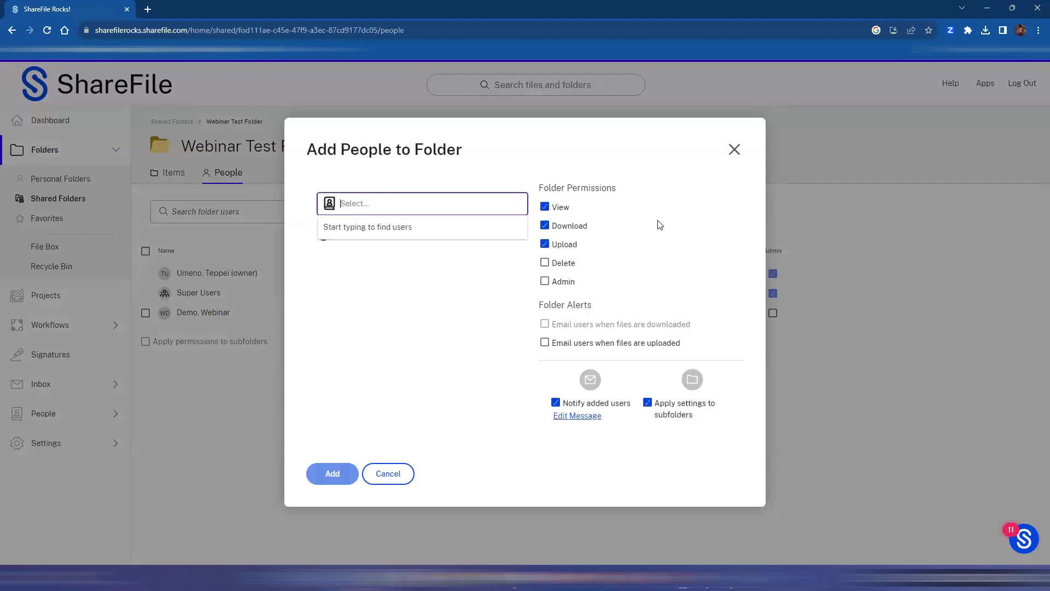
{"action": "type", "text": "ShareFile Customer"}
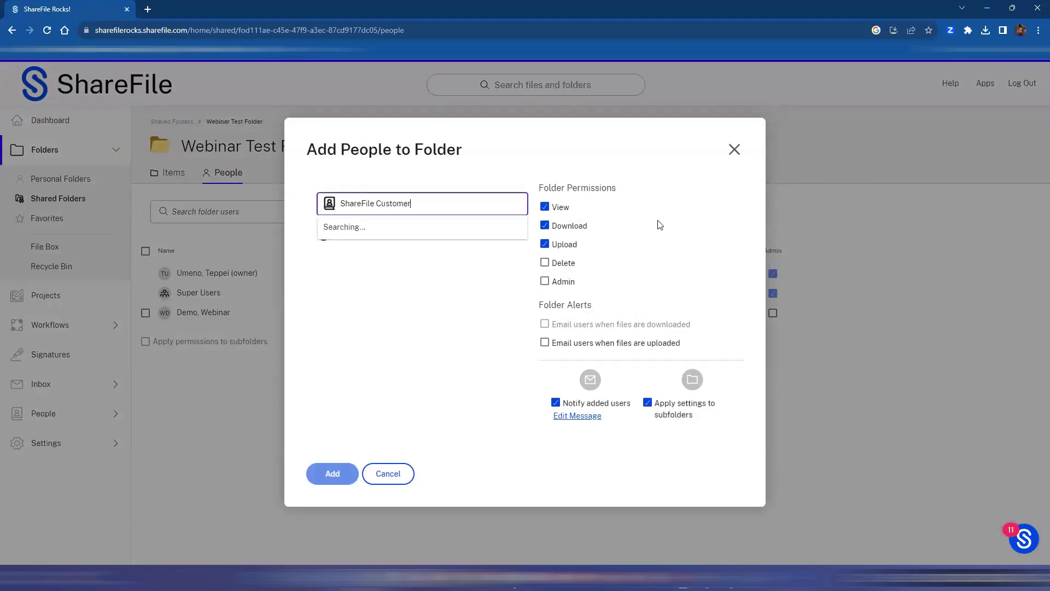
{"action": "type", "text": " Success"}
{"action": "left_click", "coordinate": [427, 229]}
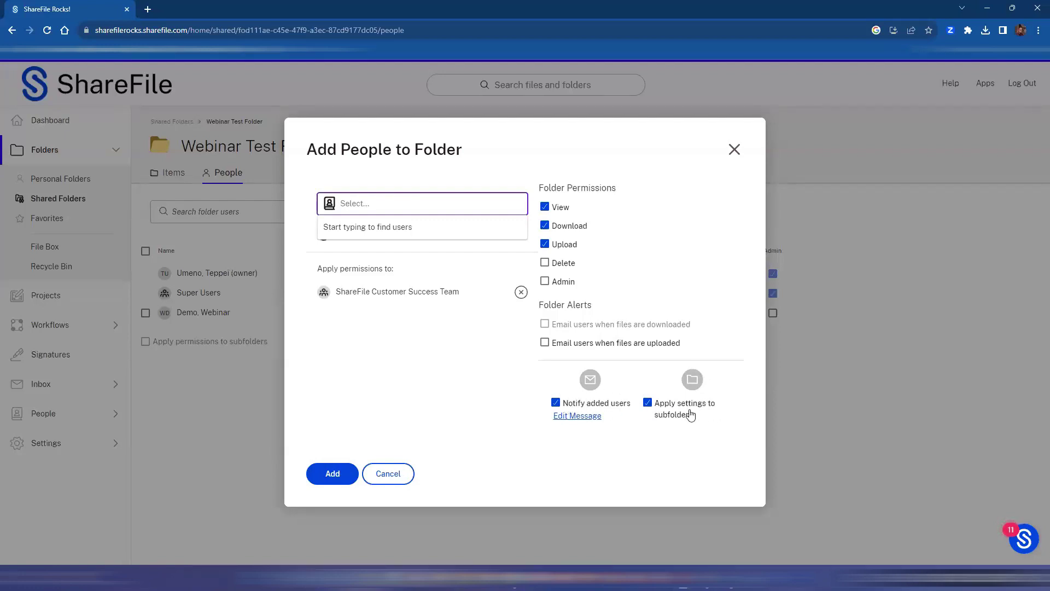
{"action": "left_click", "coordinate": [333, 475]}
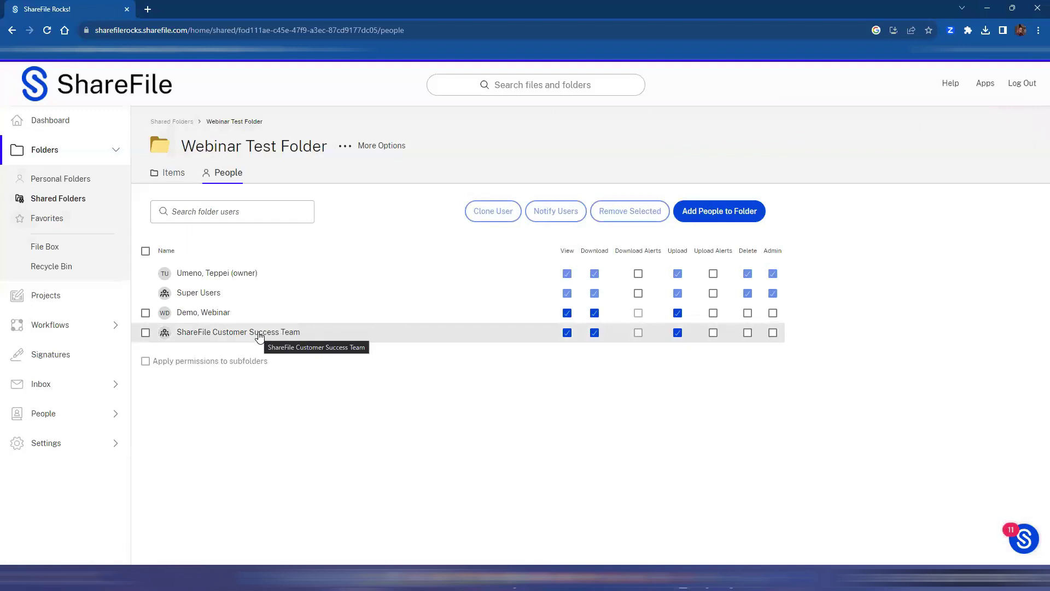
Step: Run Generate Folder Access Report from the ShareFile Customer Success Team group's More Options
{"action": "left_click", "coordinate": [60, 414]}
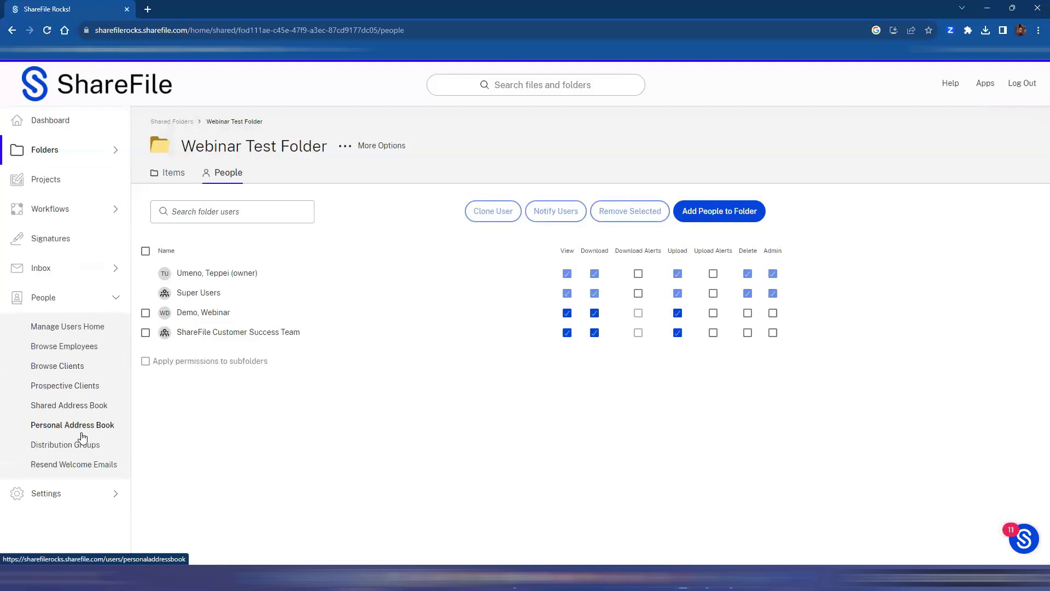
{"action": "left_click", "coordinate": [83, 442]}
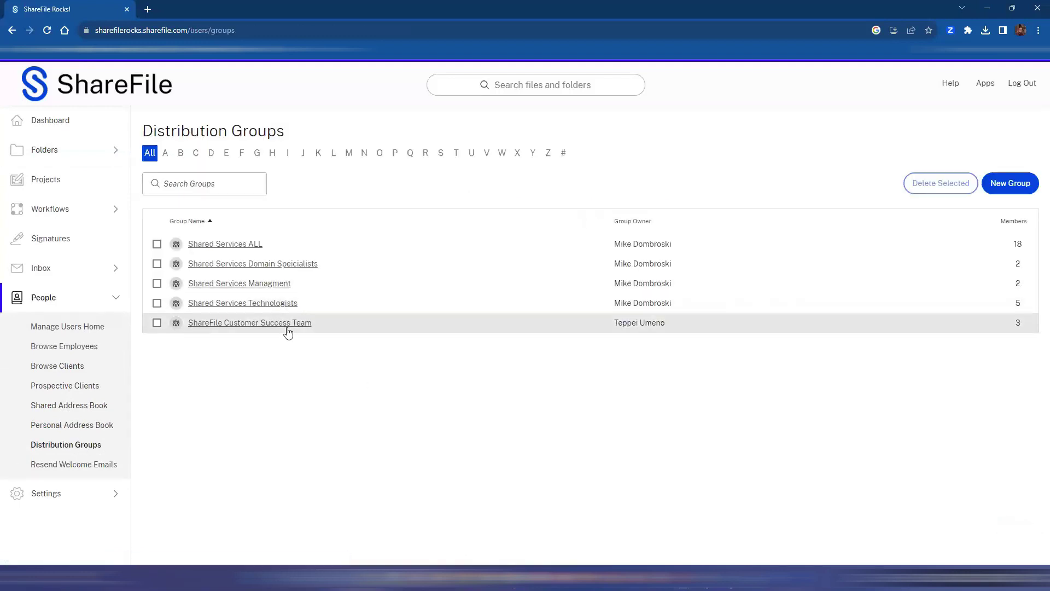
{"action": "left_click", "coordinate": [287, 328]}
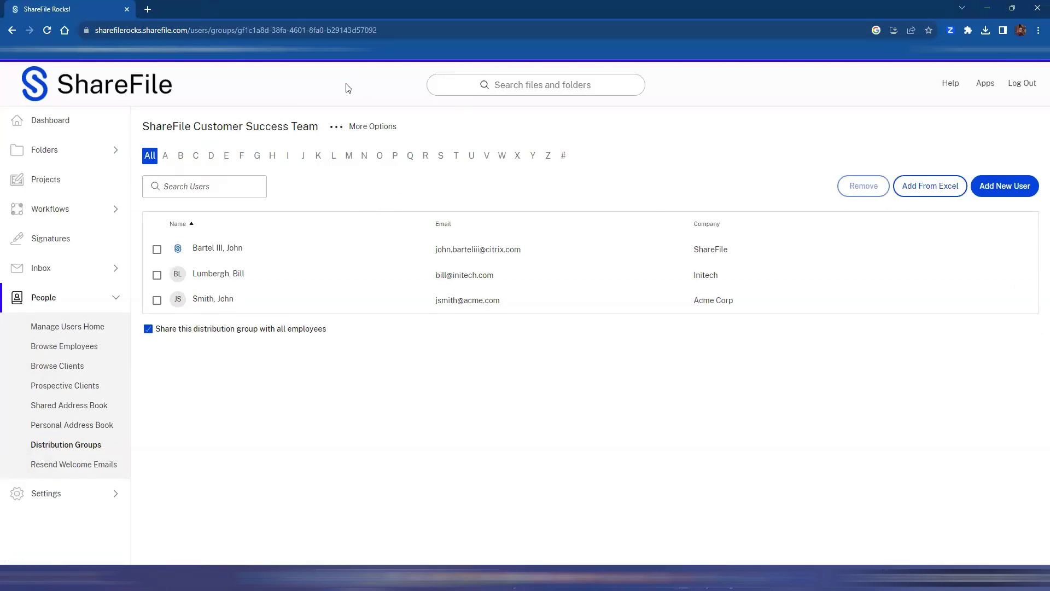
{"action": "left_click", "coordinate": [335, 128]}
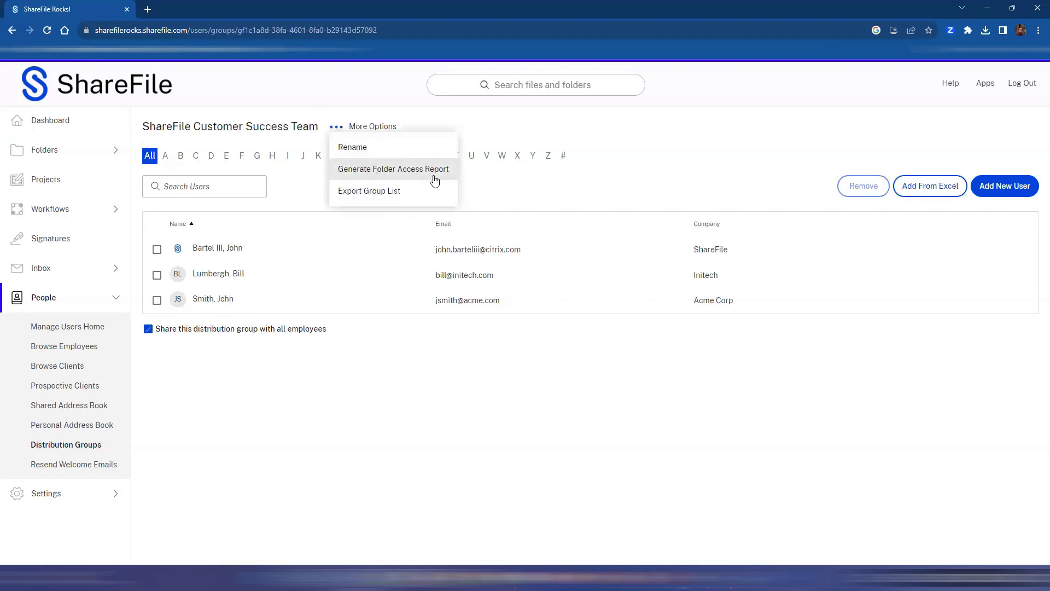
{"action": "left_click", "coordinate": [390, 170]}
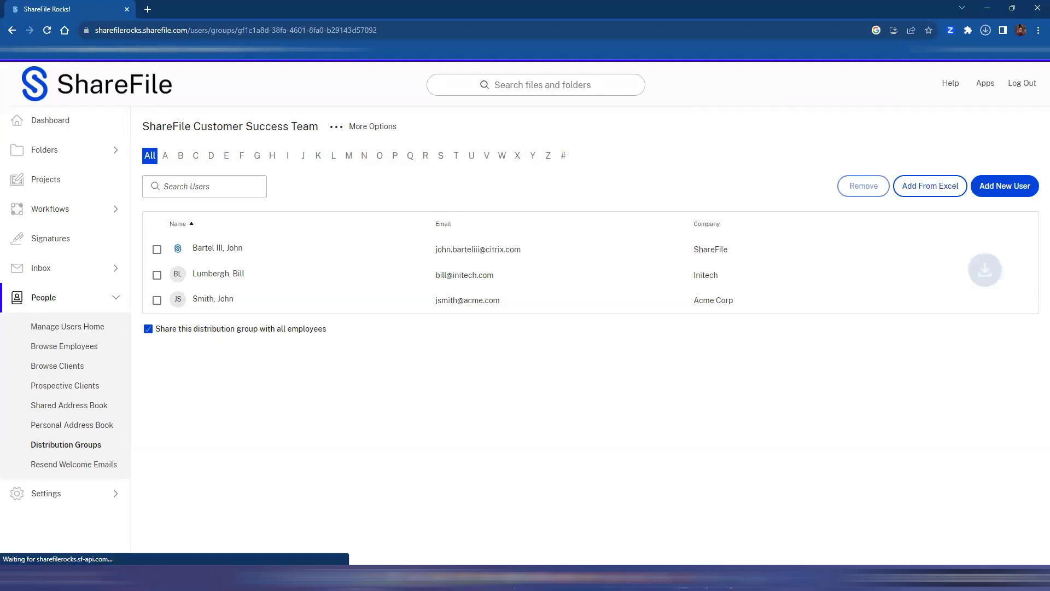
Step: Open the access report in Excel, widen column A to show Webinar Test Folder, then close it
{"action": "left_click", "coordinate": [913, 64]}
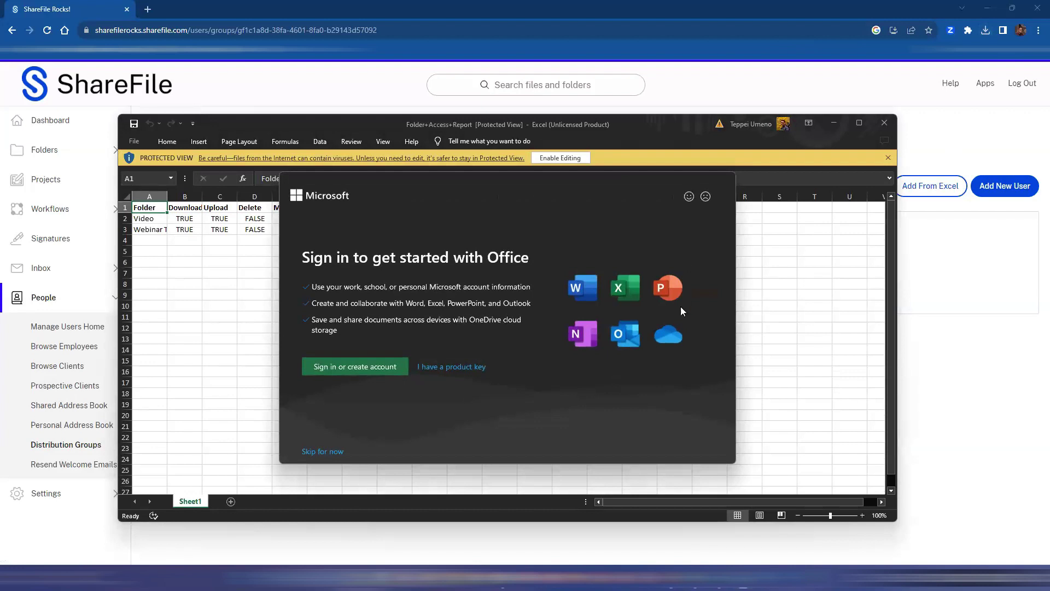
{"action": "left_click", "coordinate": [334, 451]}
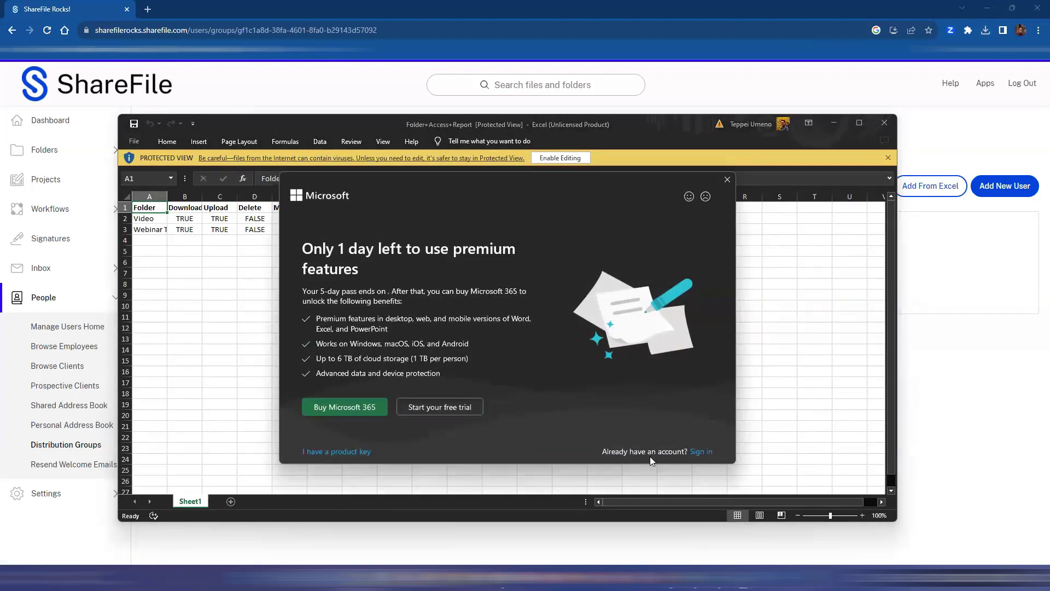
{"action": "left_click", "coordinate": [722, 182]}
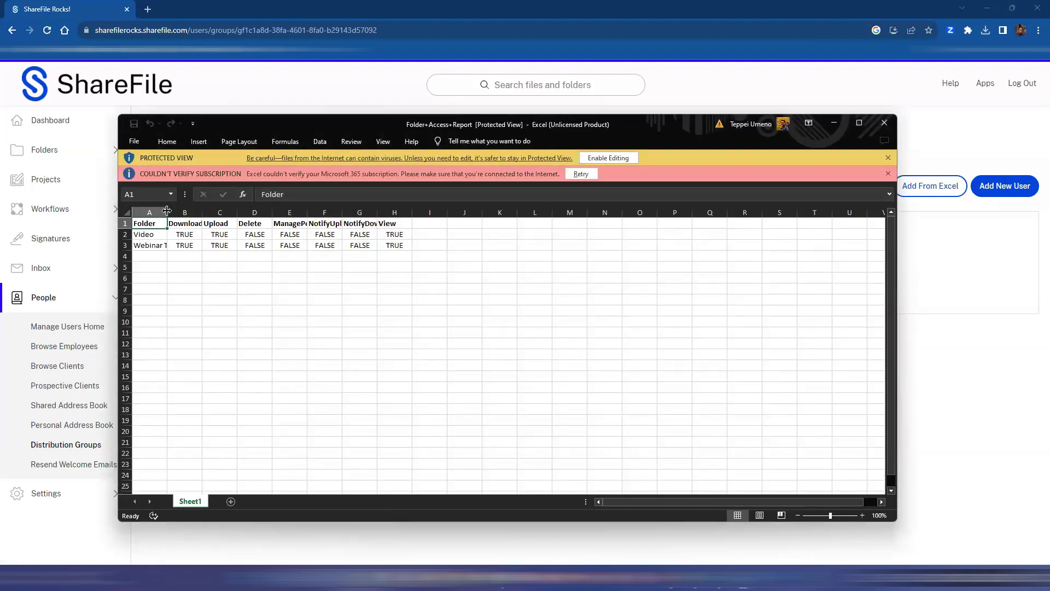
{"action": "left_click_drag", "start_coordinate": [169, 211], "coordinate": [241, 213]}
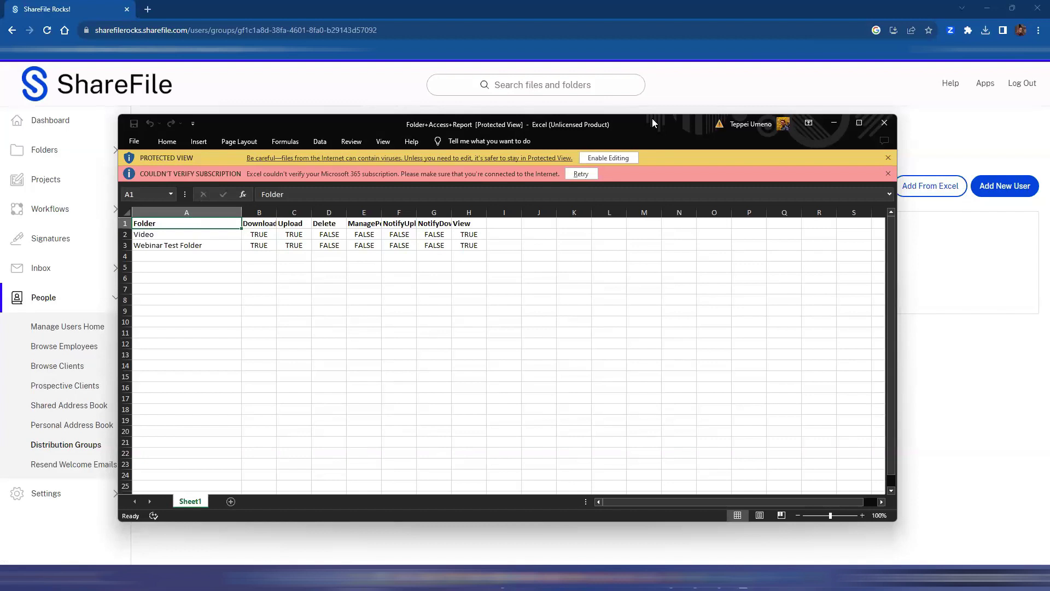
{"action": "key", "text": "alt+F4"}
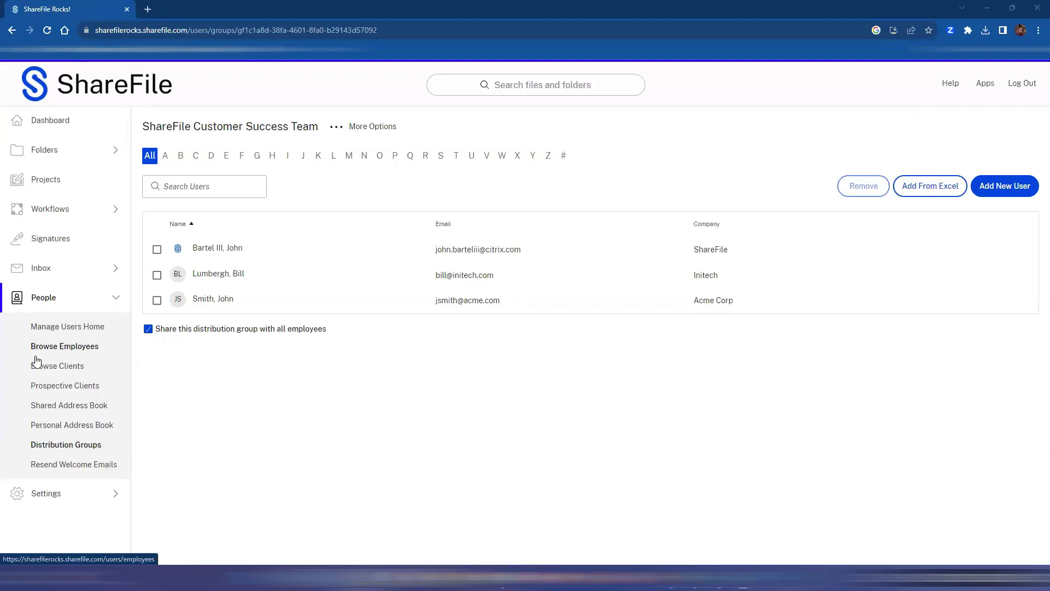
Step: Go to Admin Settings, expand Company Account Info, and open Account Reporting
{"action": "left_click", "coordinate": [70, 494]}
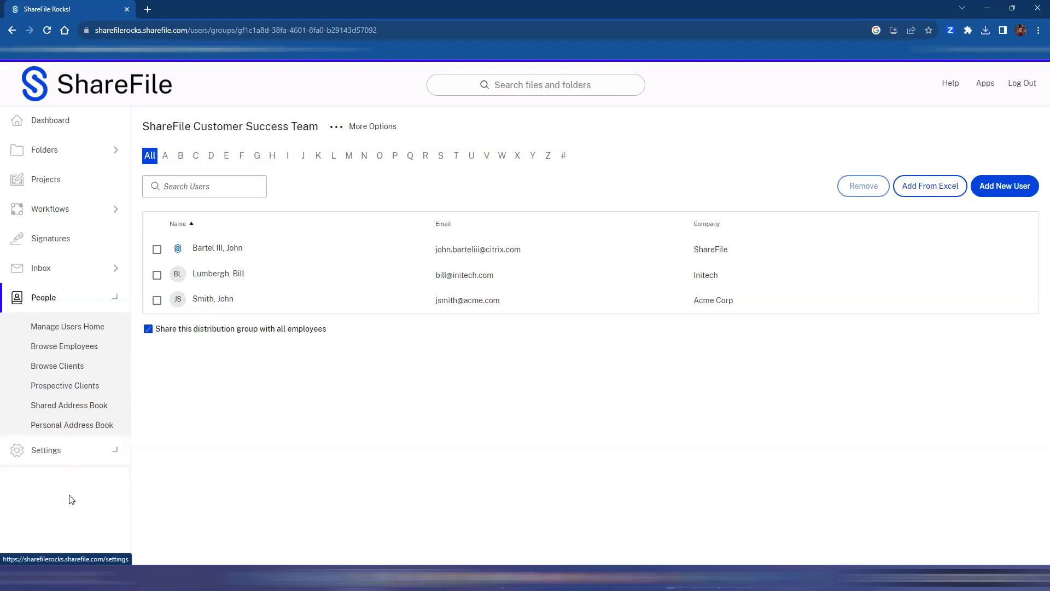
{"action": "left_click", "coordinate": [86, 379]}
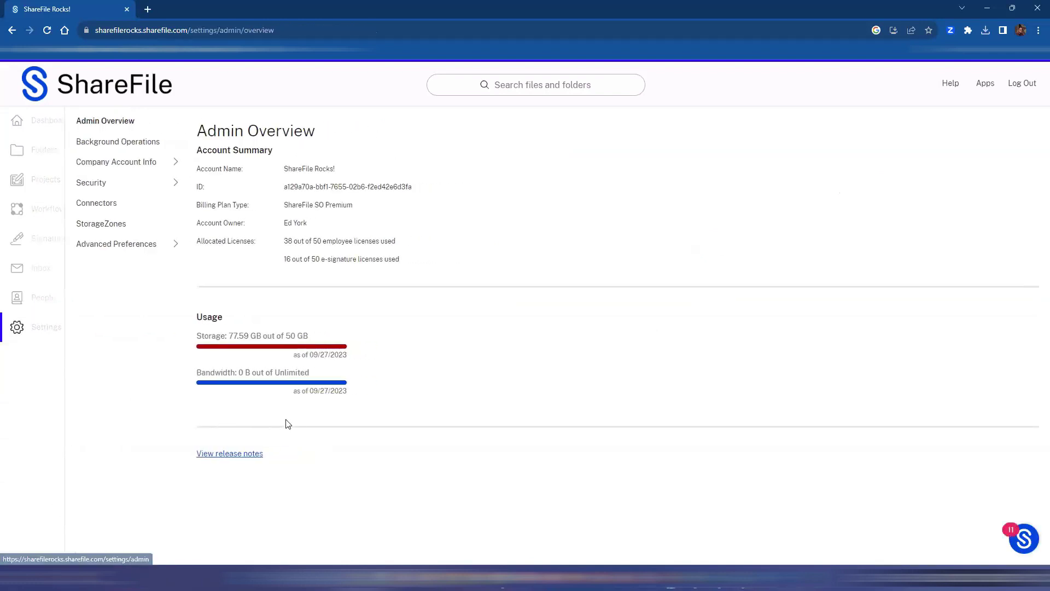
{"action": "left_click", "coordinate": [73, 163]}
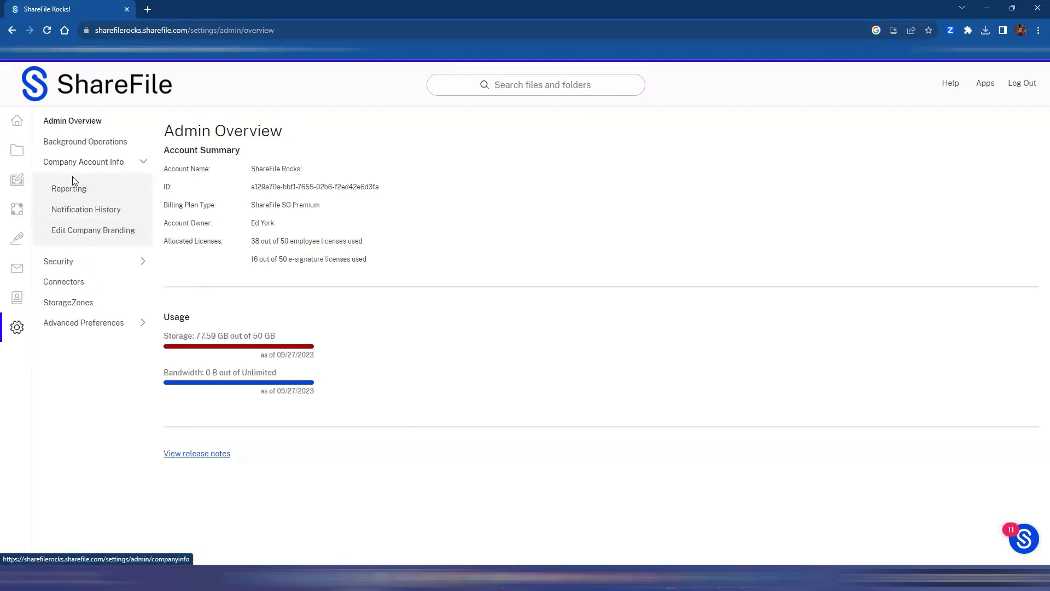
{"action": "left_click", "coordinate": [71, 190]}
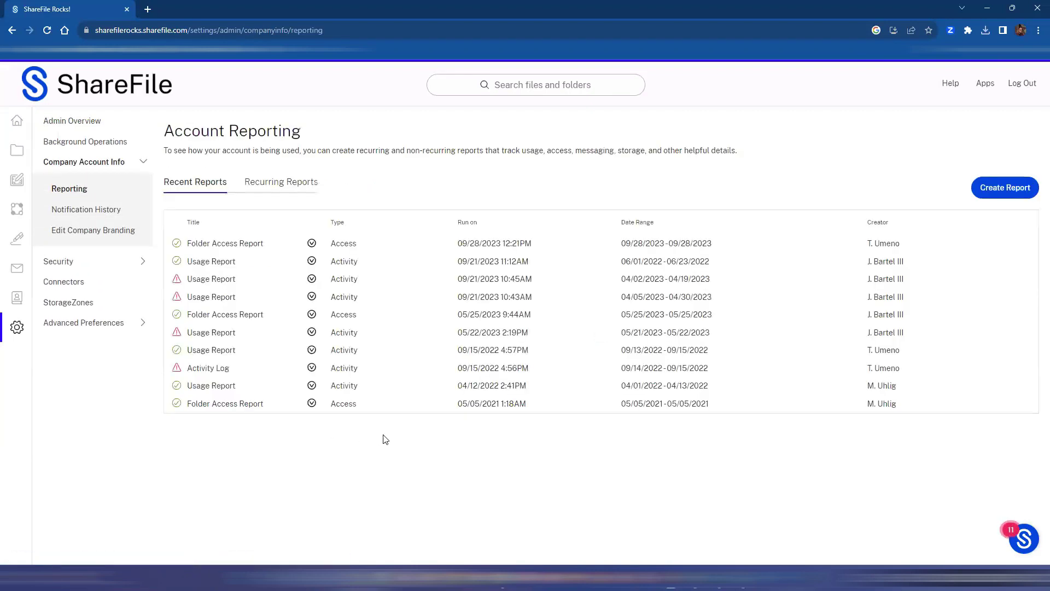
Step: Browse the available report types under Create Report, then cancel back to the ten recent reports
{"action": "left_click", "coordinate": [1009, 187]}
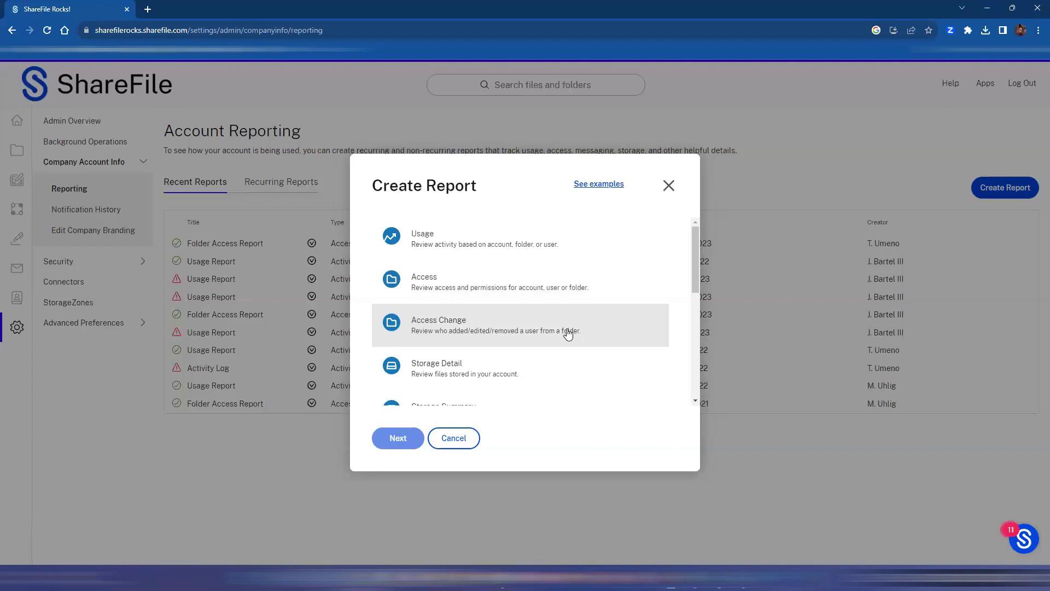
{"action": "scroll", "coordinate": [539, 319], "scroll_direction": "down", "scroll_amount": 1}
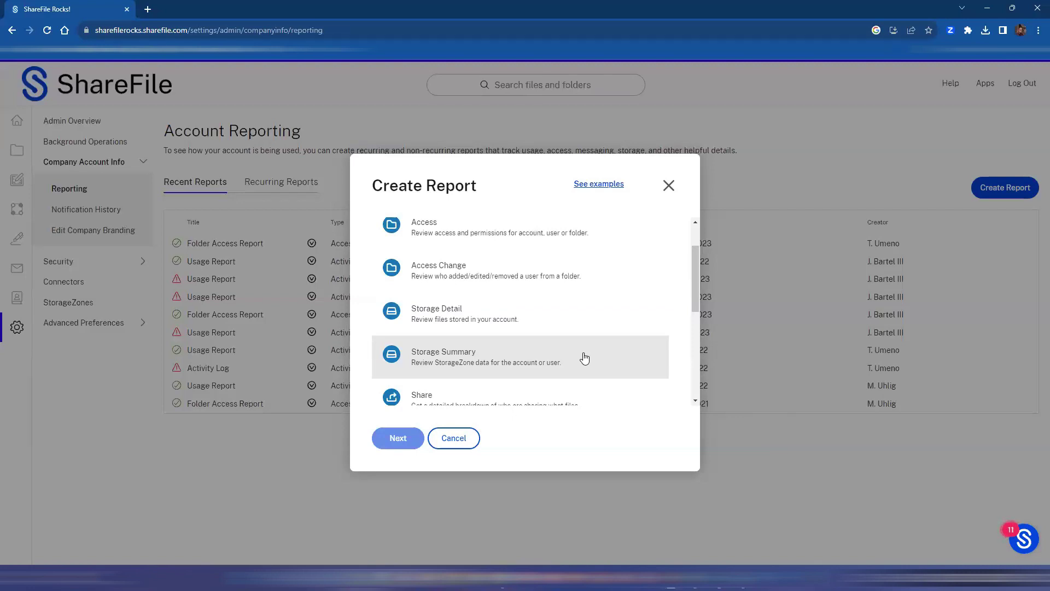
{"action": "scroll", "coordinate": [584, 358], "scroll_direction": "down", "scroll_amount": 2}
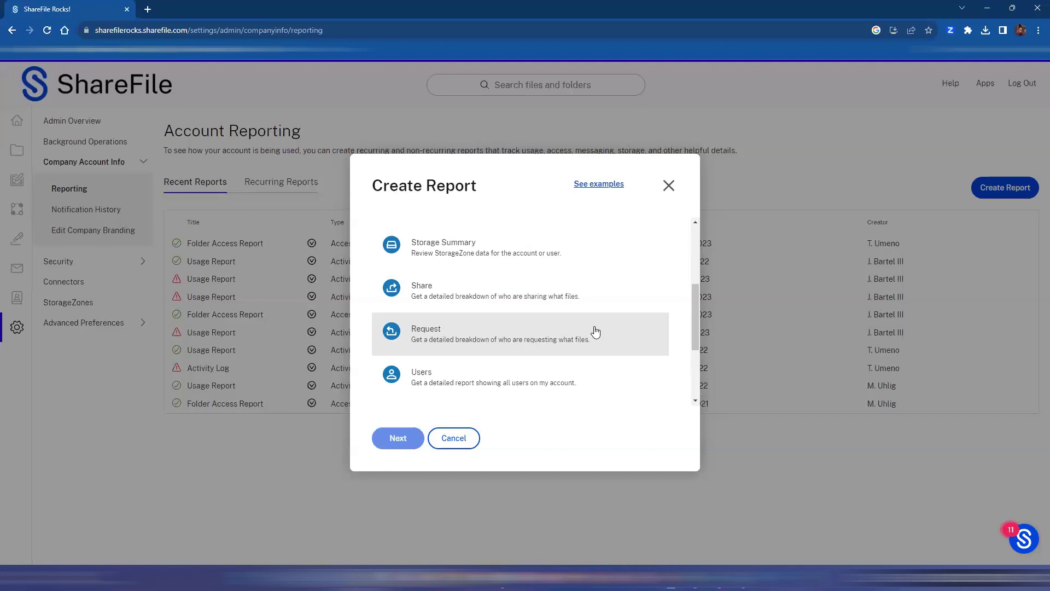
{"action": "scroll", "coordinate": [595, 379], "scroll_direction": "down", "scroll_amount": 1}
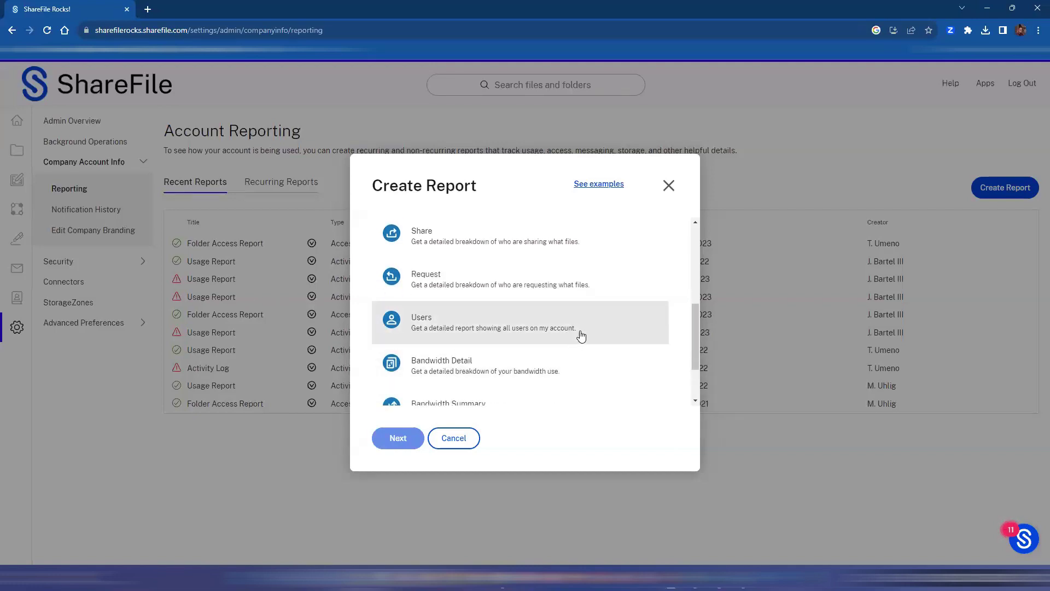
{"action": "scroll", "coordinate": [576, 365], "scroll_direction": "down", "scroll_amount": 1}
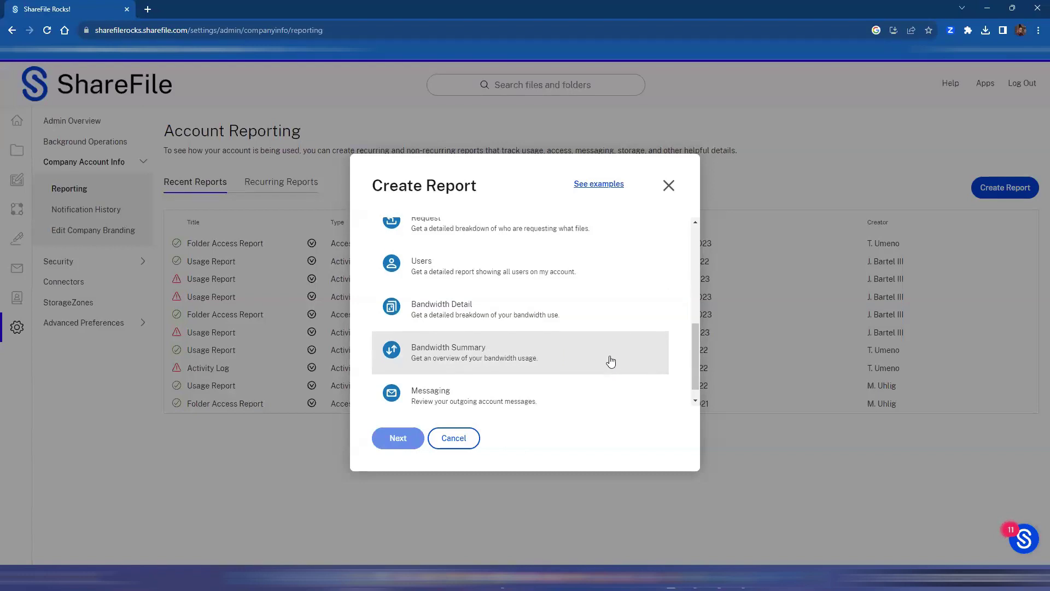
{"action": "scroll", "coordinate": [610, 363], "scroll_direction": "down", "scroll_amount": 1}
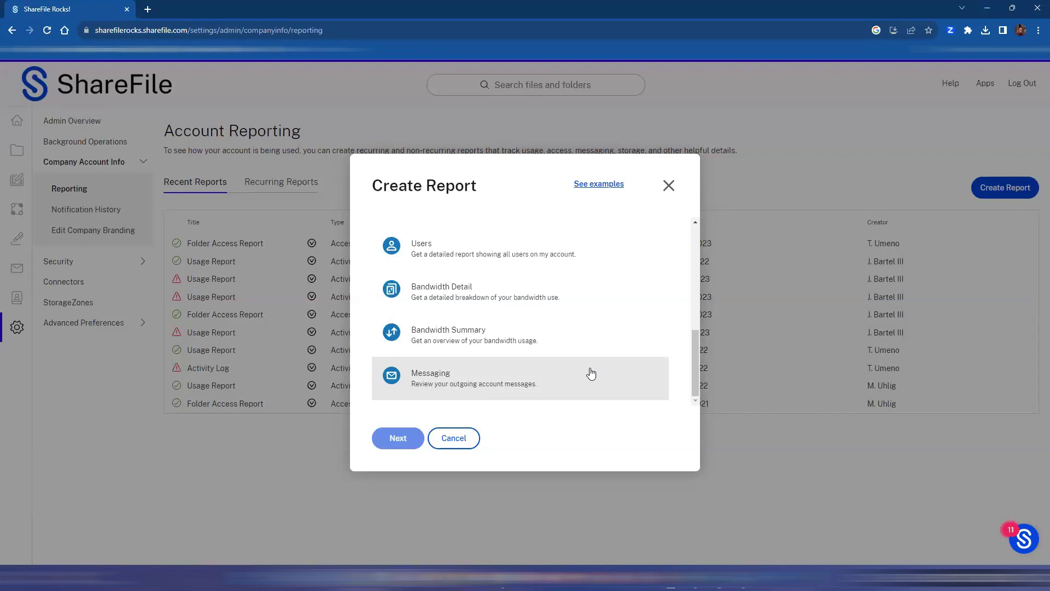
{"action": "left_click", "coordinate": [454, 440]}
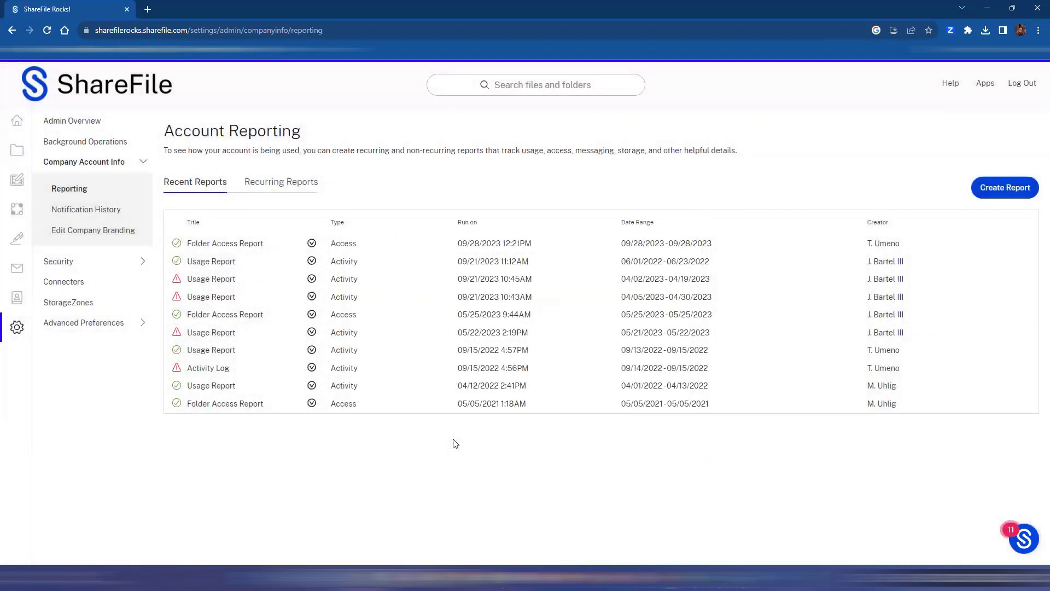
Step: Start a new recurring report of type Usage from the Recurring Reports list
{"action": "left_click", "coordinate": [303, 183]}
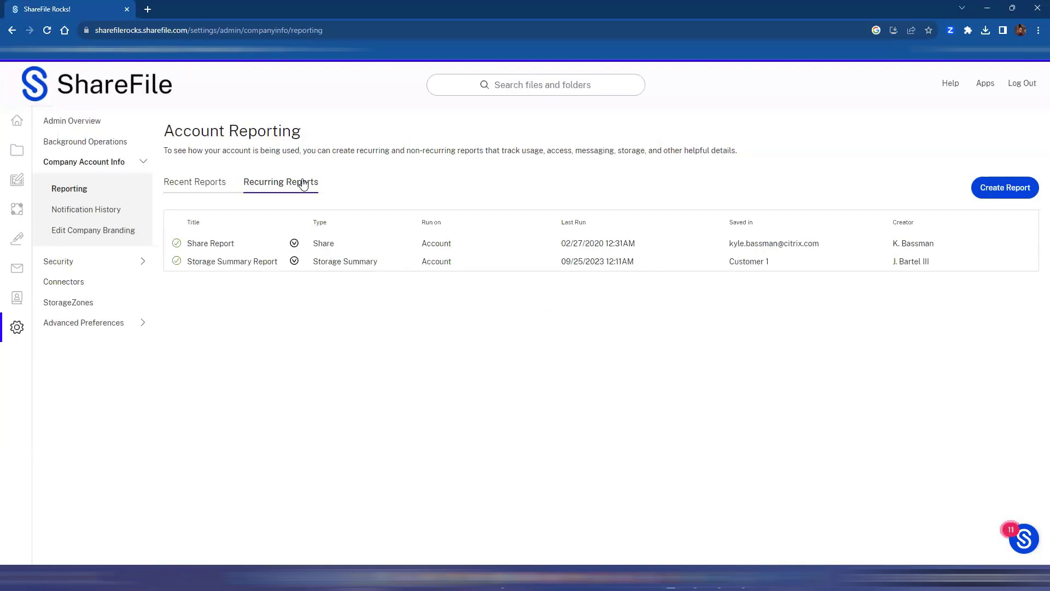
{"action": "left_click", "coordinate": [1012, 188]}
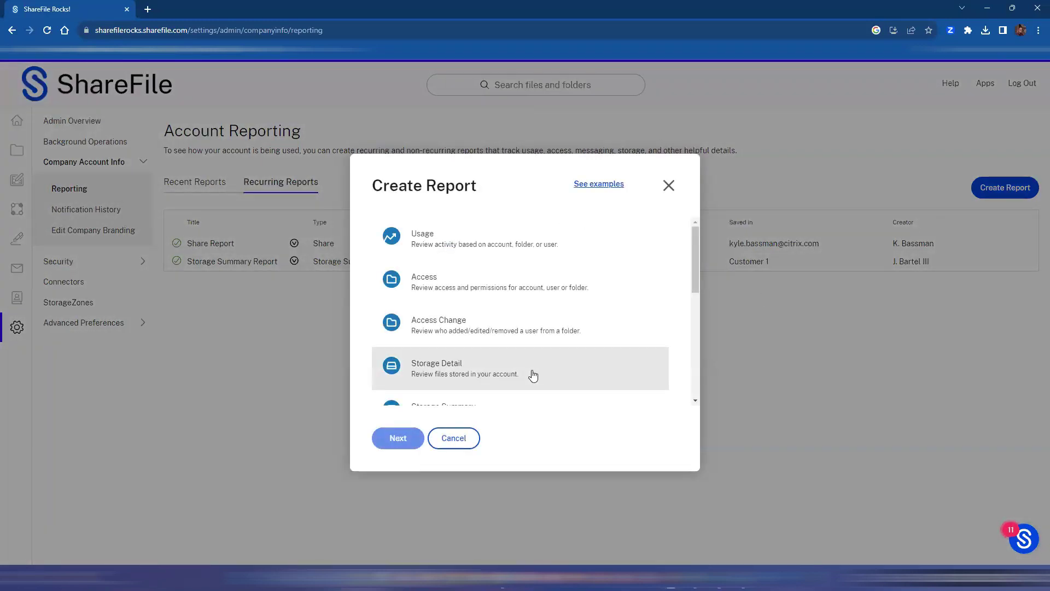
{"action": "left_click", "coordinate": [494, 239]}
{"action": "left_click", "coordinate": [393, 442]}
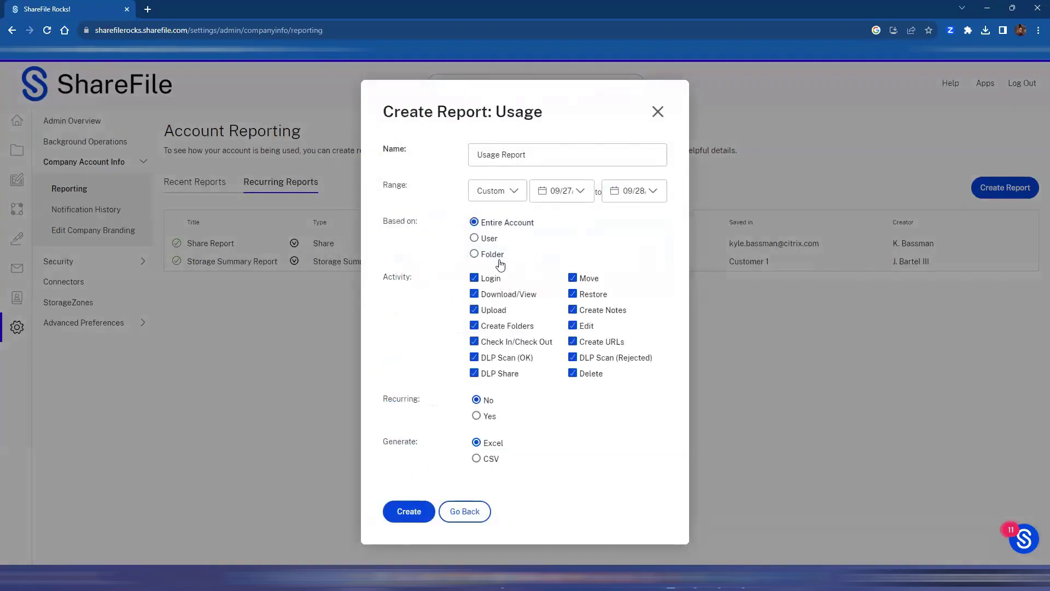
Step: Make the Usage report recurring, covering Last Week, in CSV format
{"action": "left_click", "coordinate": [477, 416]}
{"action": "left_click", "coordinate": [502, 194]}
{"action": "left_click", "coordinate": [502, 194]}
{"action": "scroll", "coordinate": [506, 290], "scroll_direction": "down", "scroll_amount": 2}
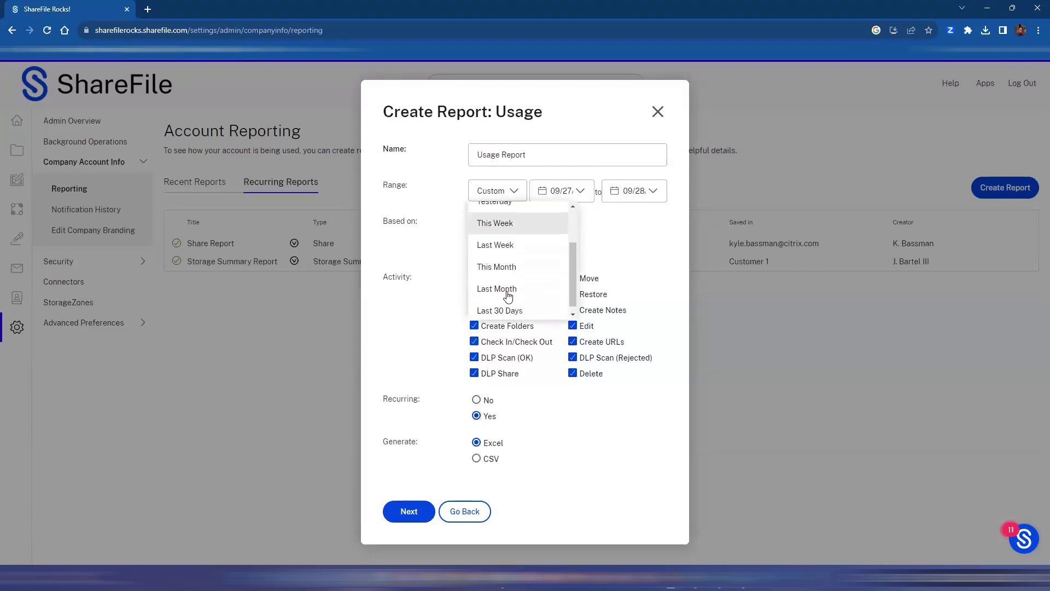
{"action": "left_click", "coordinate": [538, 239]}
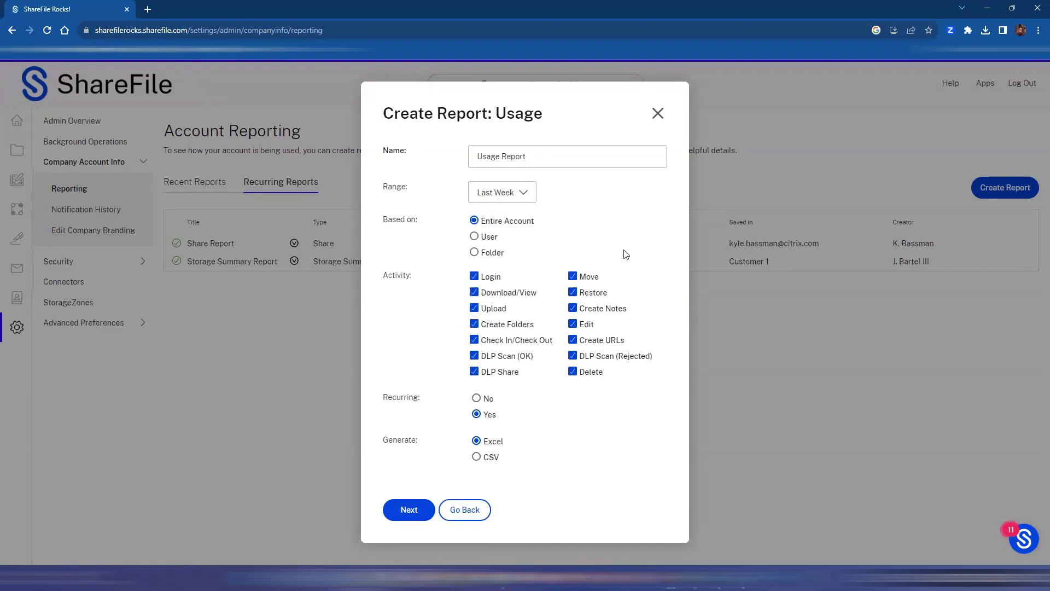
{"action": "left_click", "coordinate": [477, 457]}
{"action": "left_click", "coordinate": [417, 514]}
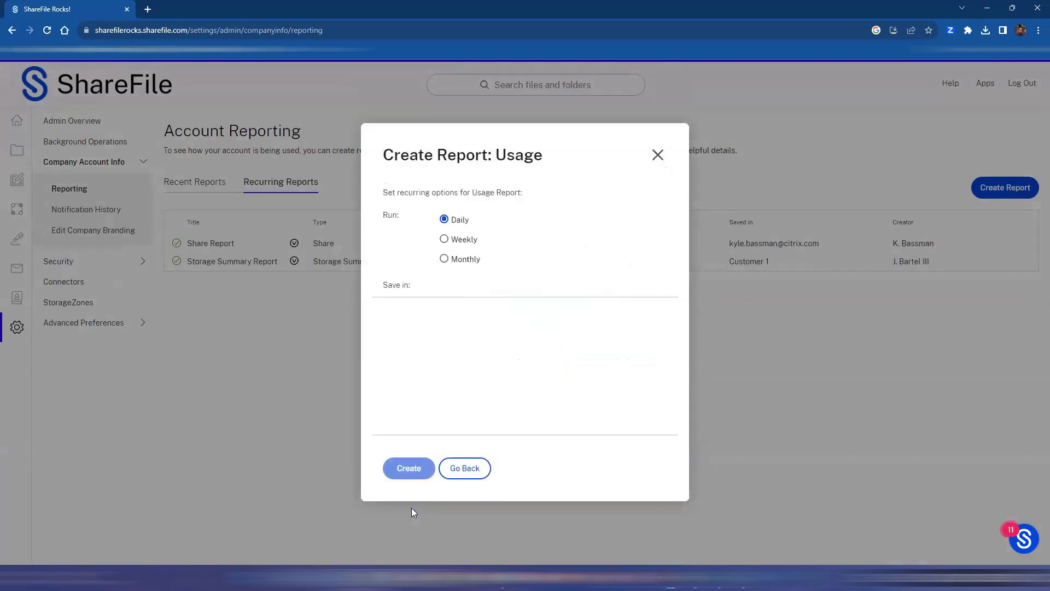
Step: Schedule the Usage report weekly on Monday, saved to Reporting Folder for Webinar, and create it
{"action": "left_click", "coordinate": [444, 239]}
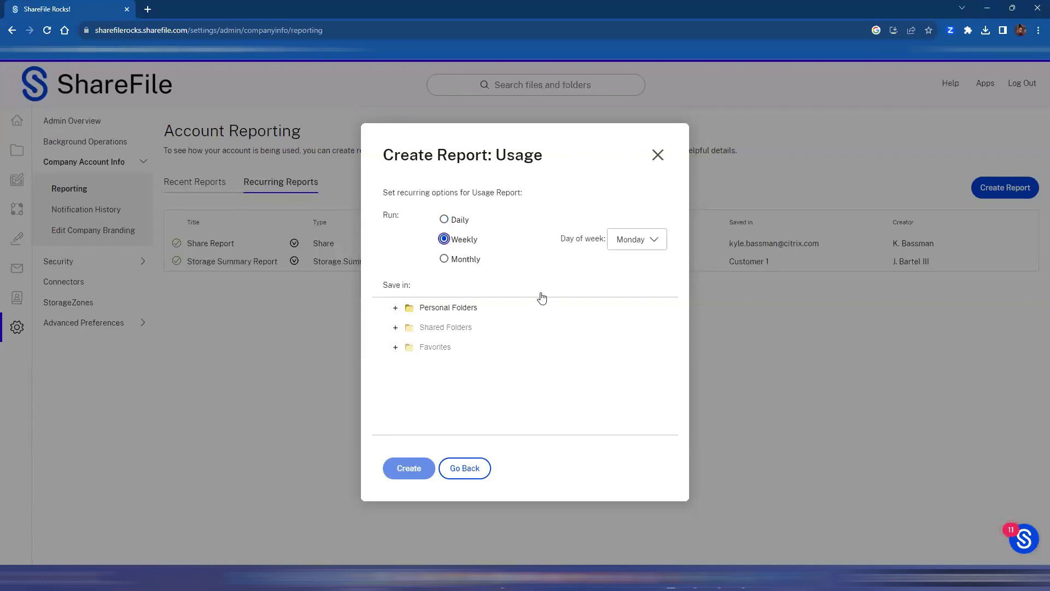
{"action": "left_click", "coordinate": [656, 249]}
{"action": "left_click", "coordinate": [629, 265]}
{"action": "left_click", "coordinate": [395, 331]}
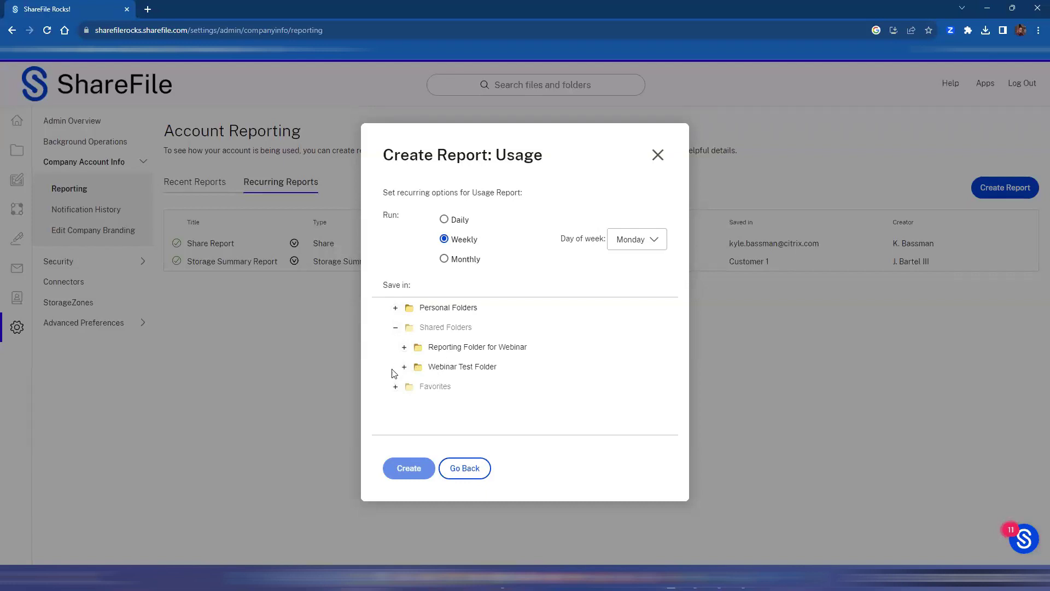
{"action": "left_click", "coordinate": [456, 353]}
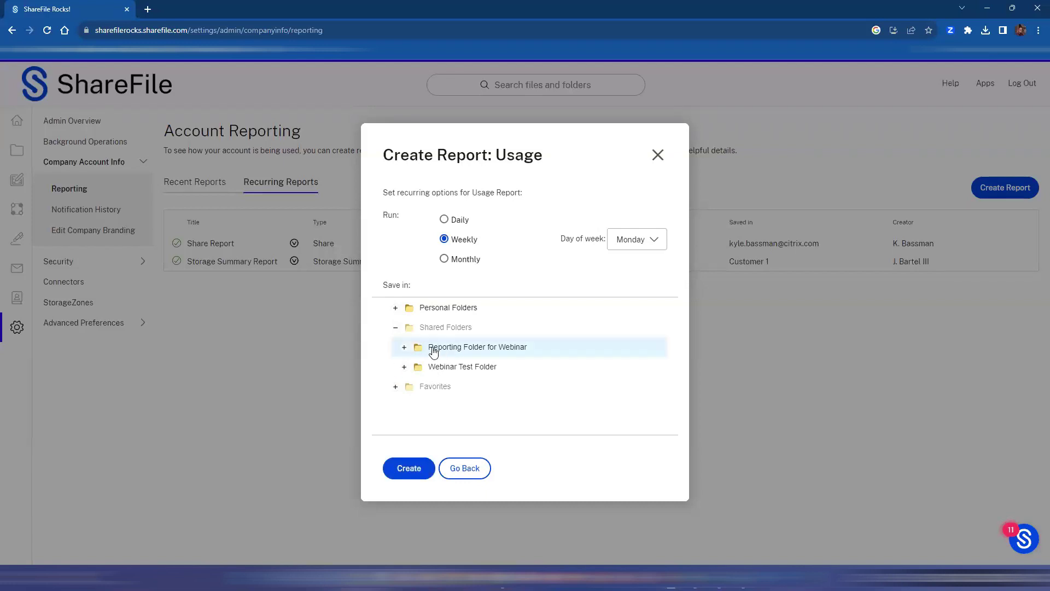
{"action": "left_click", "coordinate": [408, 470]}
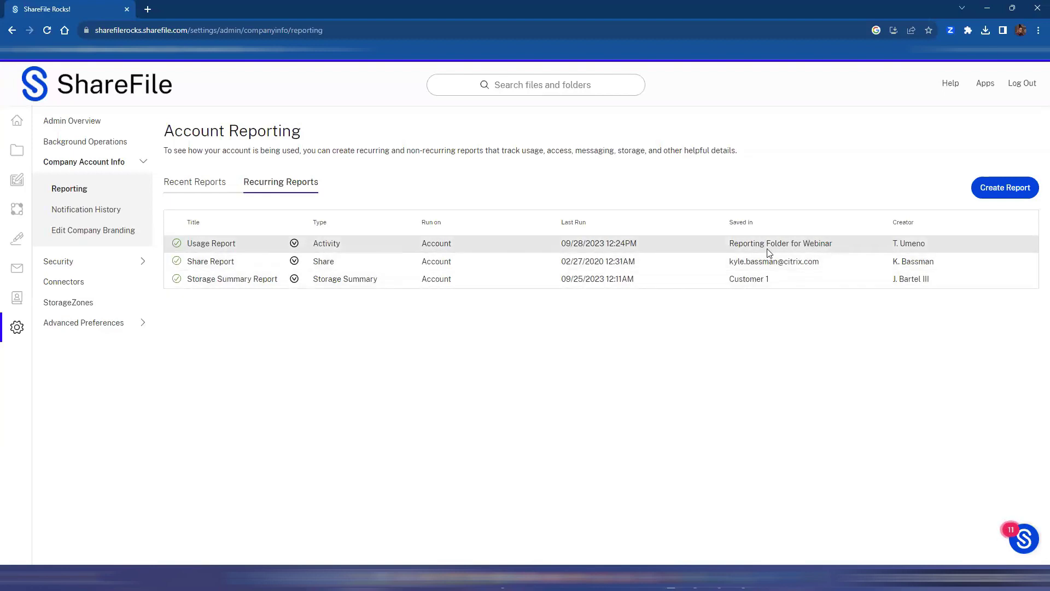
{"action": "mouse_move", "coordinate": [8, 257]}
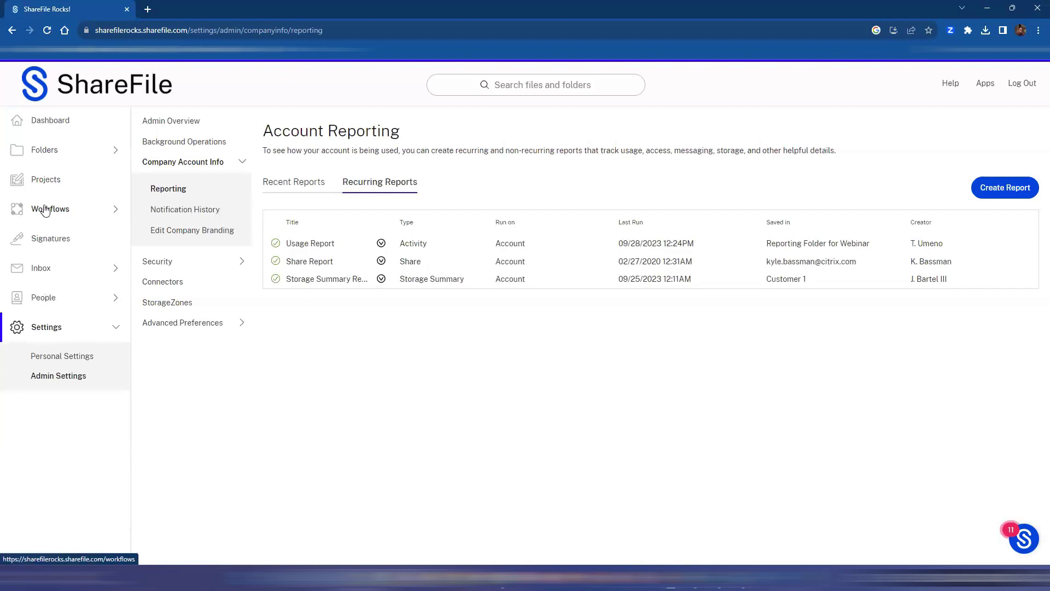
Step: Open Webinar Test Folder from Shared Folders and show its More Options menu
{"action": "left_click", "coordinate": [47, 150]}
{"action": "left_click", "coordinate": [54, 198]}
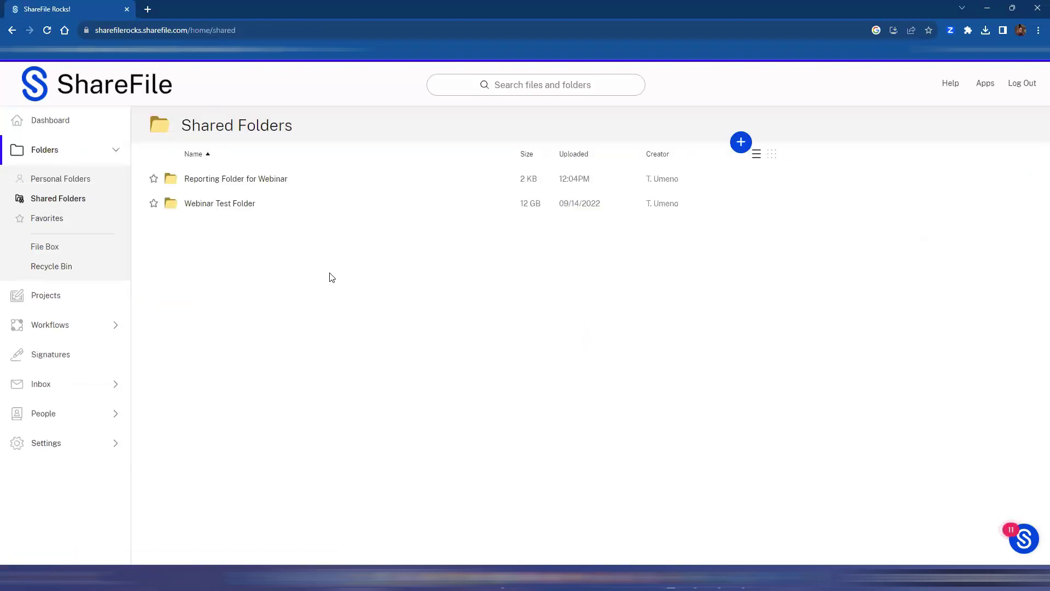
{"action": "left_click", "coordinate": [228, 205]}
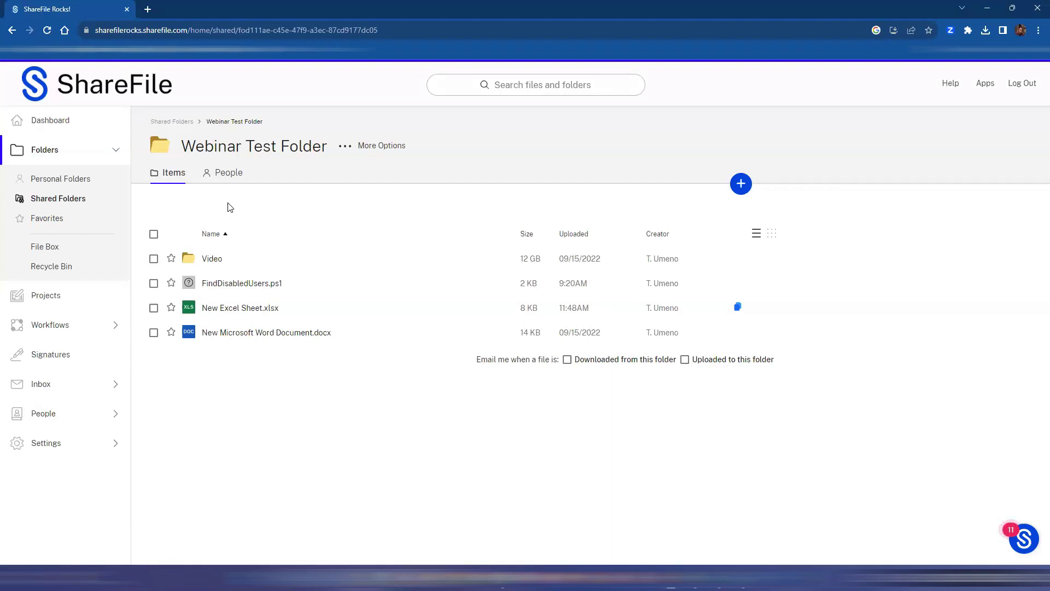
{"action": "left_click", "coordinate": [353, 148]}
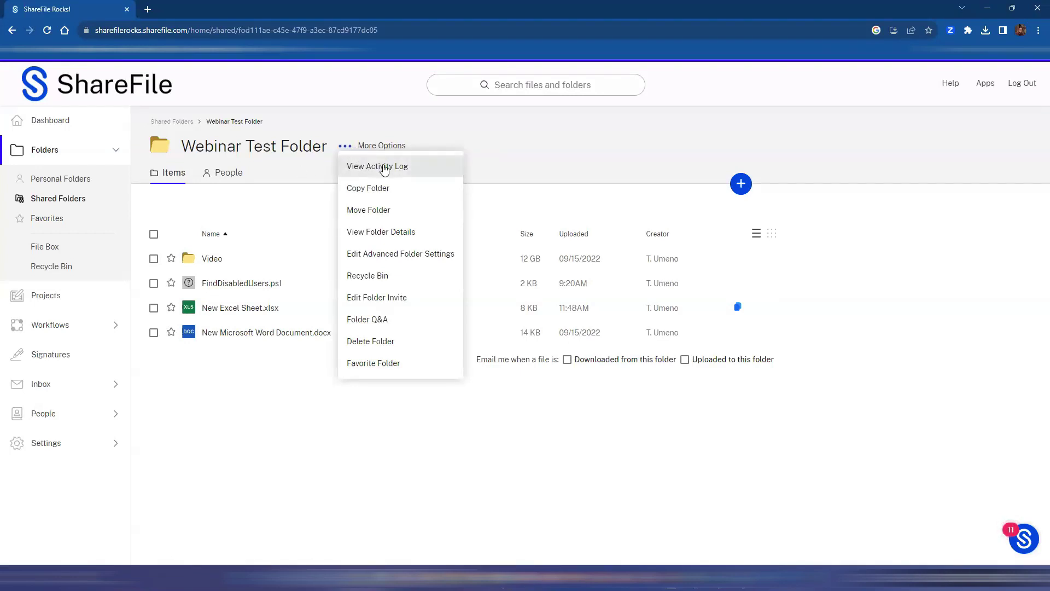
Step: View the folder activity log including subfolders, filtered to Last 2 months, and scroll through it
{"action": "left_click", "coordinate": [388, 171]}
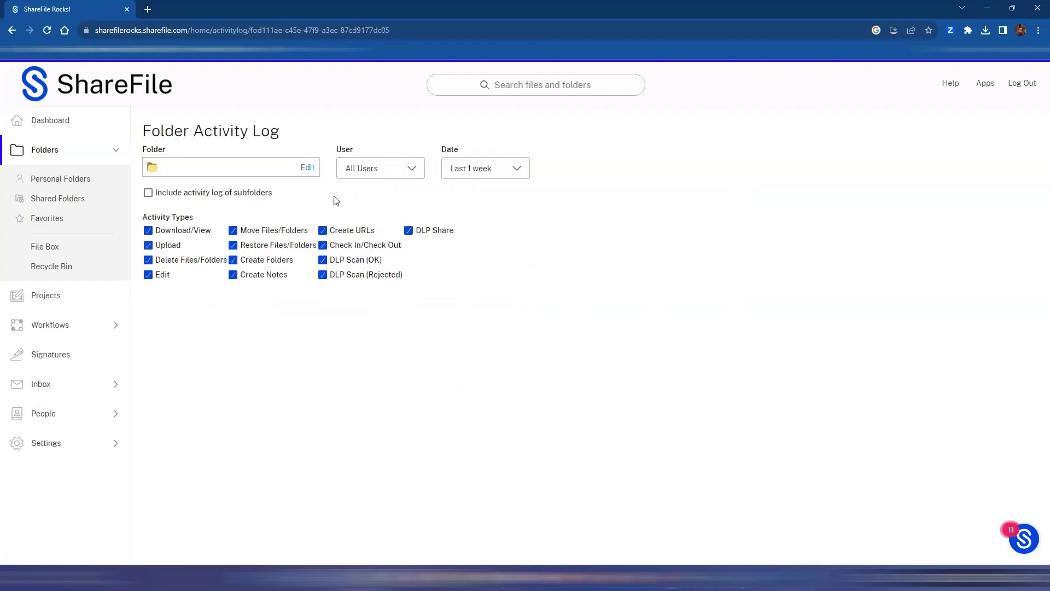
{"action": "left_click", "coordinate": [148, 193]}
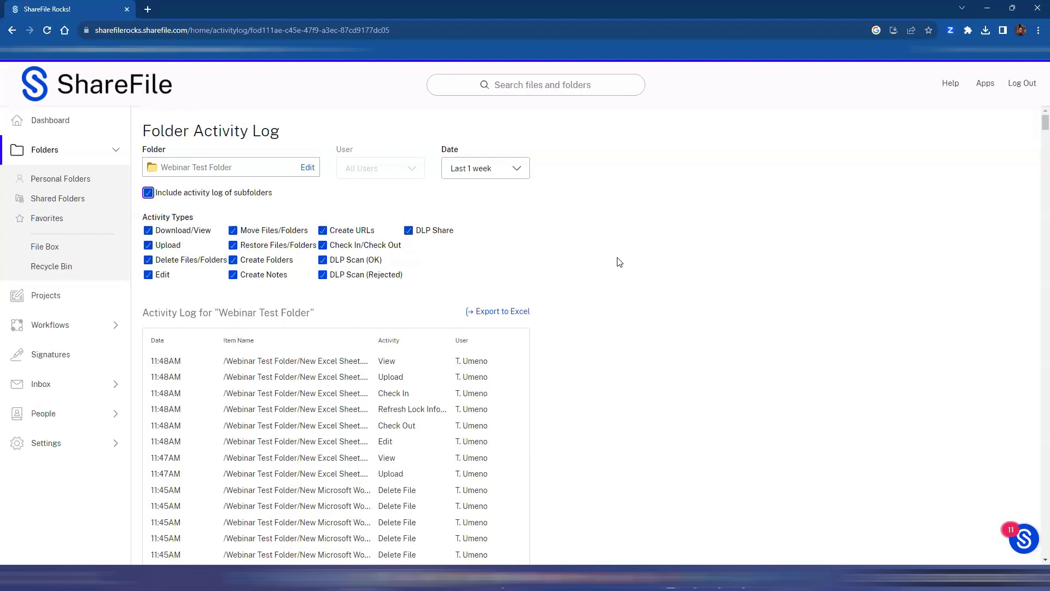
{"action": "left_click", "coordinate": [520, 163]}
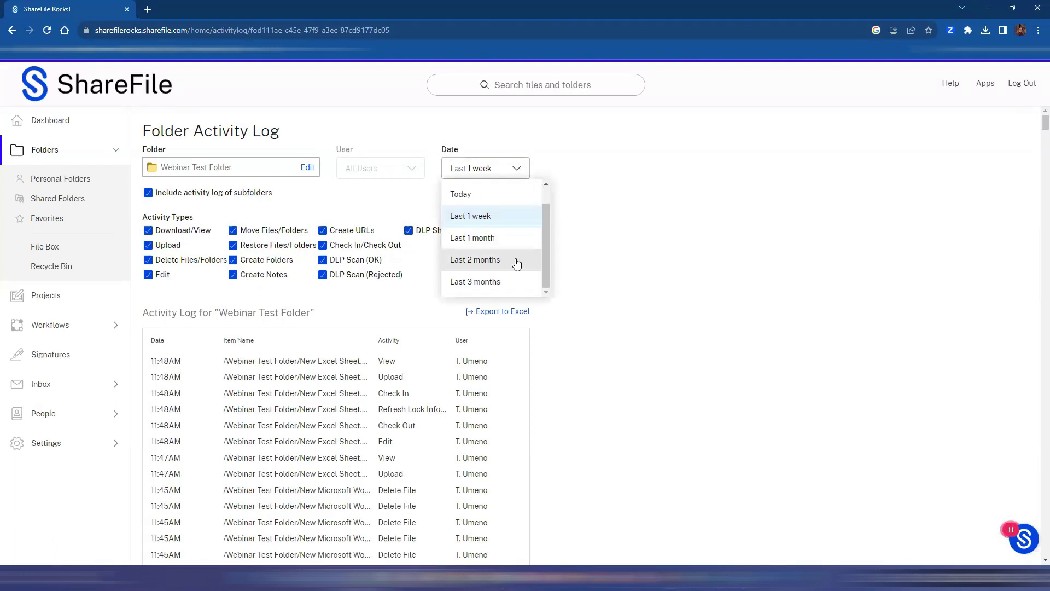
{"action": "left_click", "coordinate": [514, 261]}
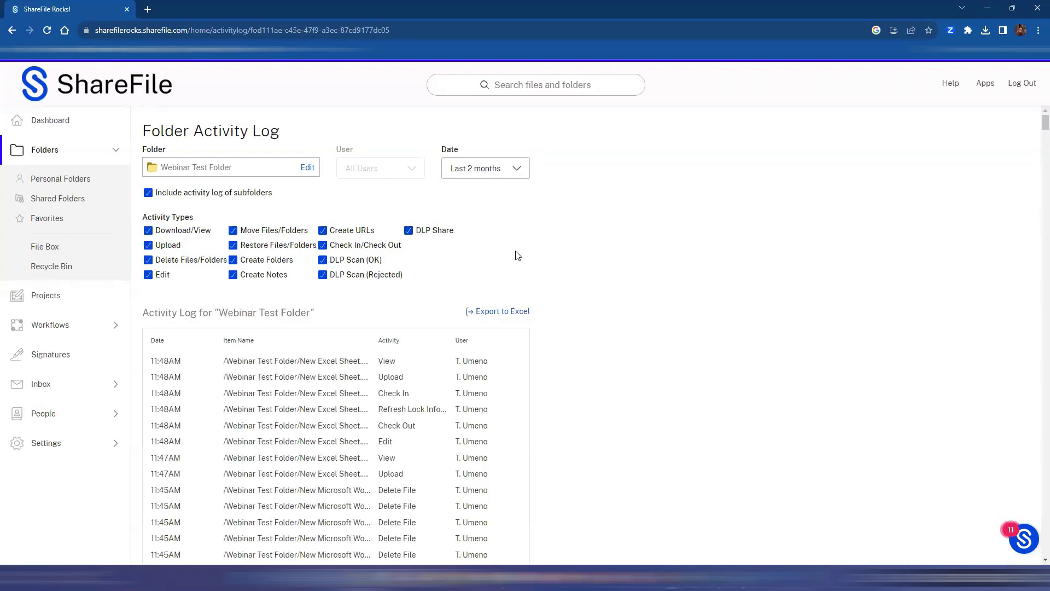
{"action": "scroll", "coordinate": [528, 264], "scroll_direction": "down", "scroll_amount": 2}
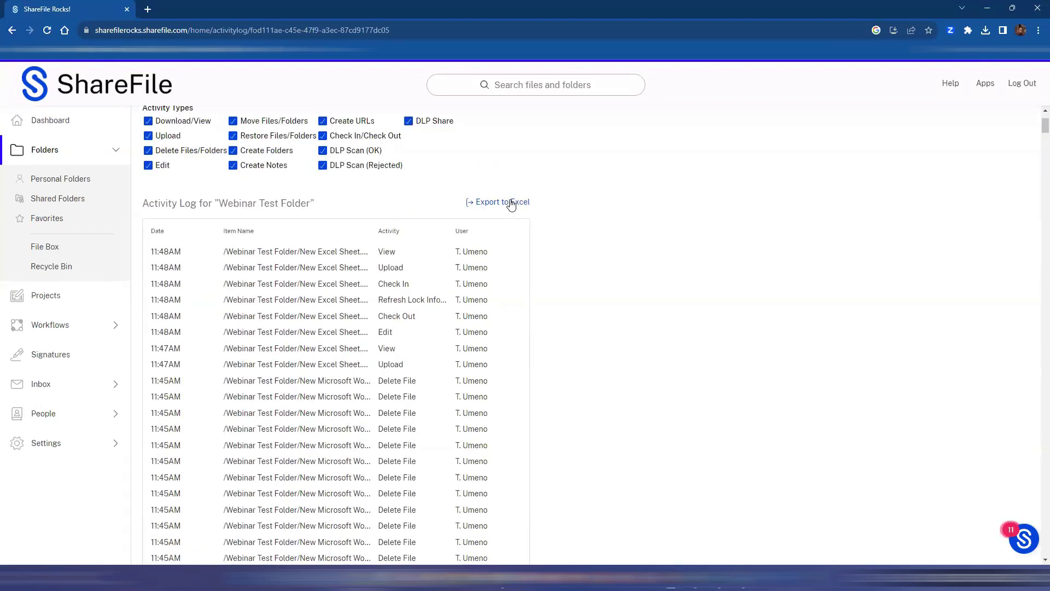
{"action": "scroll", "coordinate": [595, 317], "scroll_direction": "up", "scroll_amount": 2}
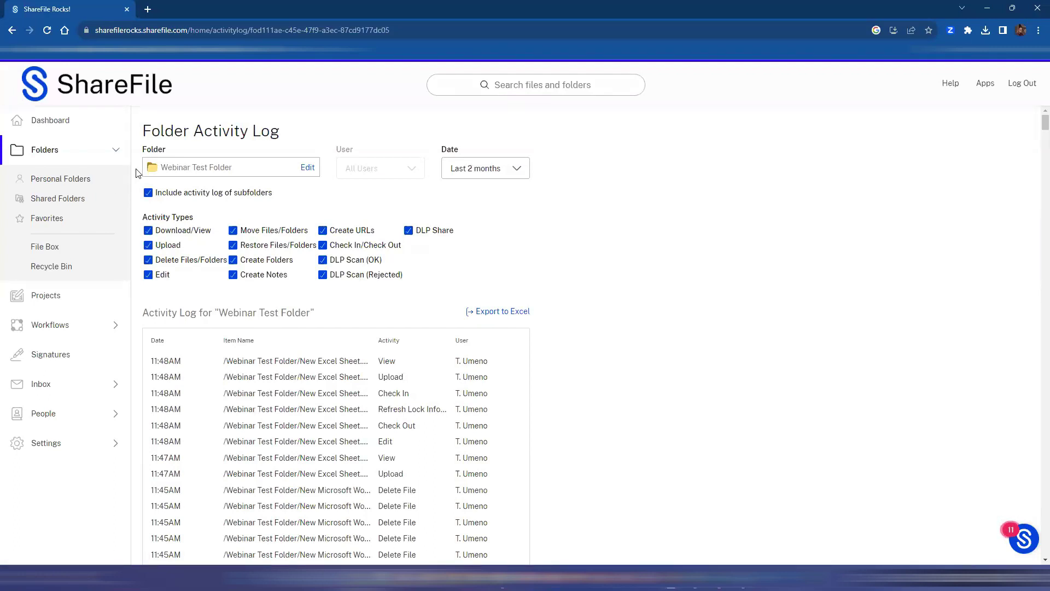
{"action": "scroll", "coordinate": [432, 377], "scroll_direction": "down", "scroll_amount": 2}
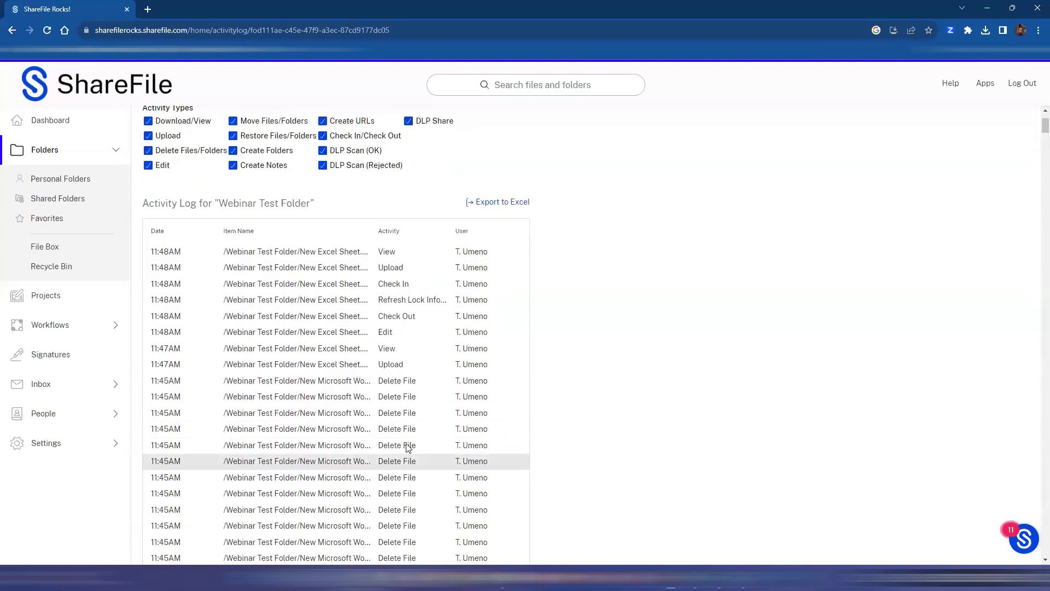
{"action": "scroll", "coordinate": [390, 422], "scroll_direction": "up", "scroll_amount": 1}
{"action": "scroll", "coordinate": [389, 418], "scroll_direction": "up", "scroll_amount": 2}
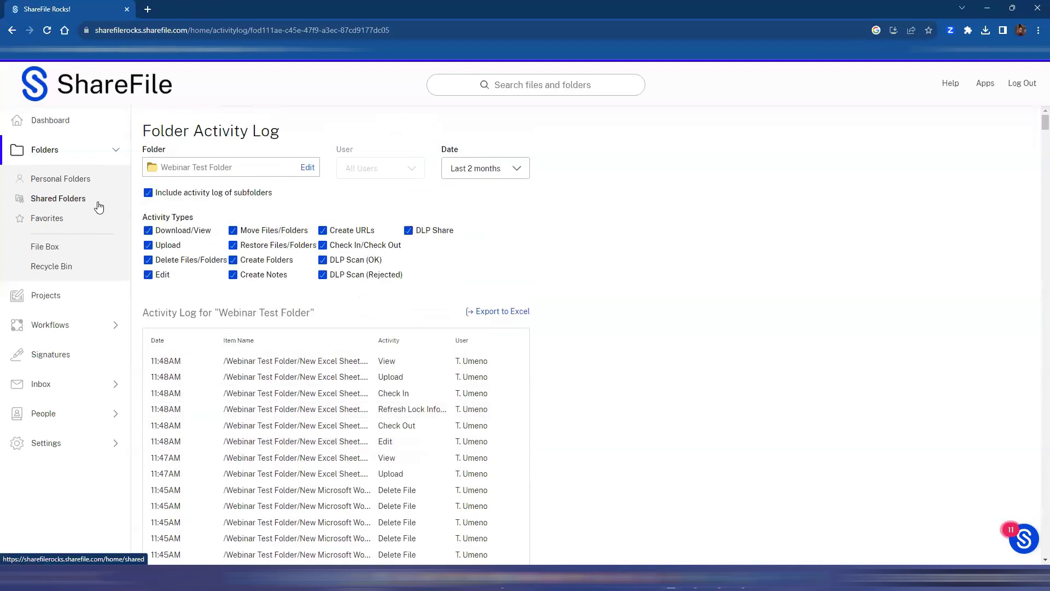
Step: Check the Recycle Bin twice, ending on the Shared Folders list with both Webinar folders
{"action": "left_click", "coordinate": [73, 265]}
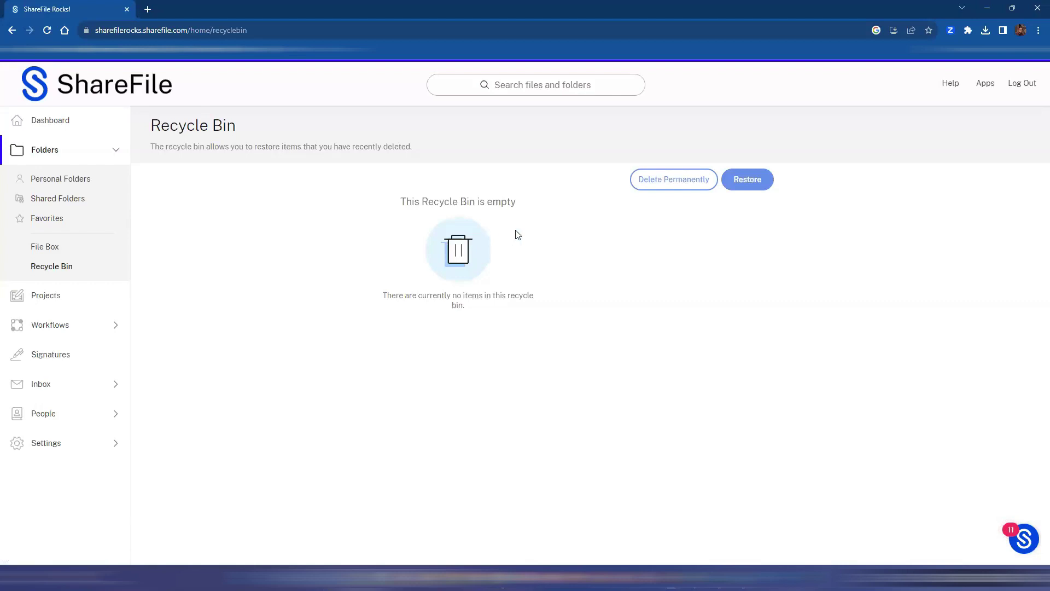
{"action": "left_click", "coordinate": [51, 203]}
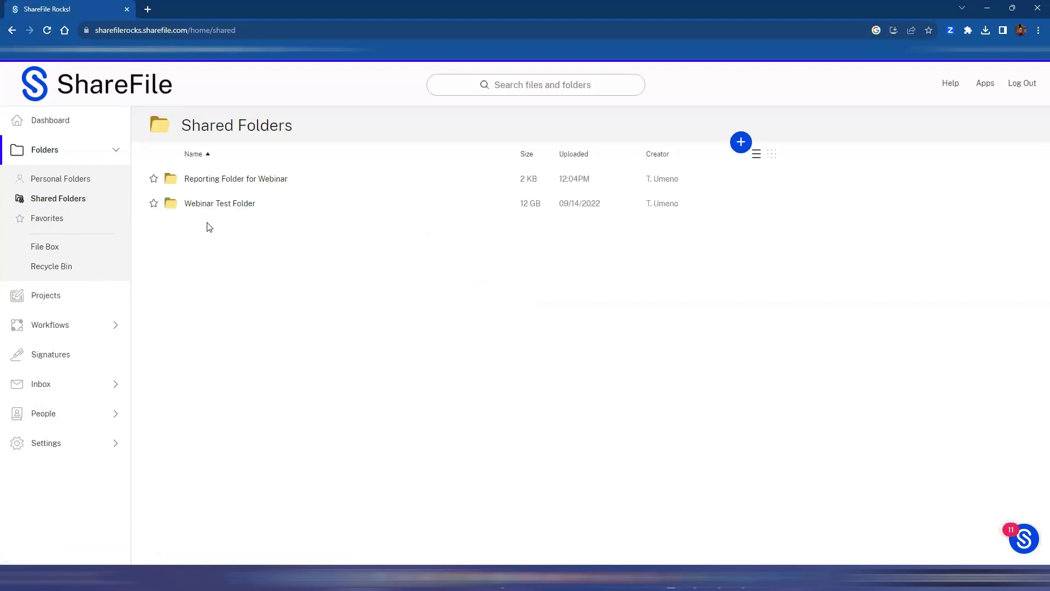
{"action": "left_click", "coordinate": [55, 269]}
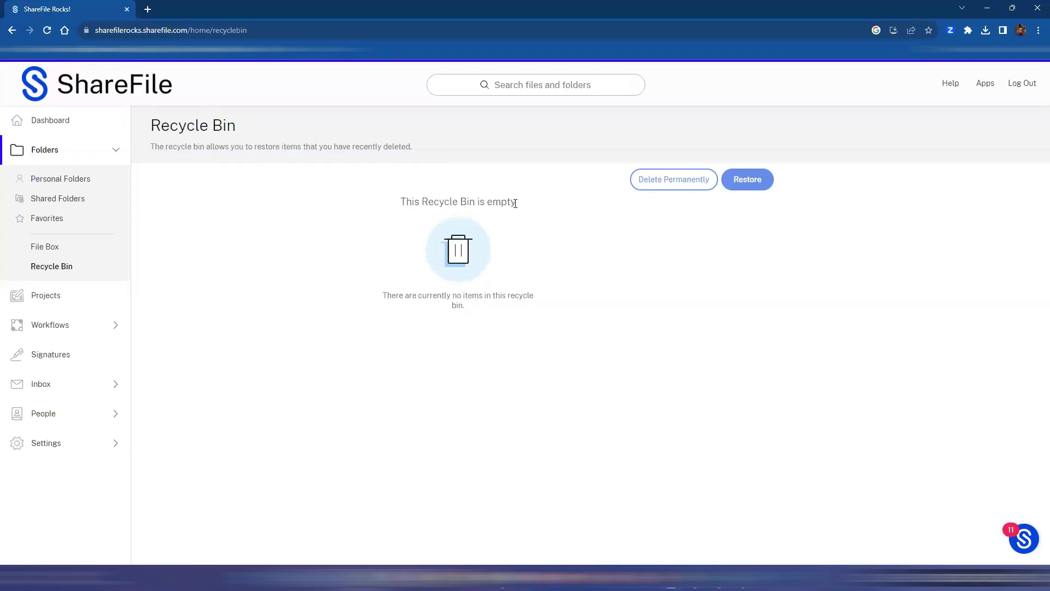
{"action": "left_click", "coordinate": [76, 200]}
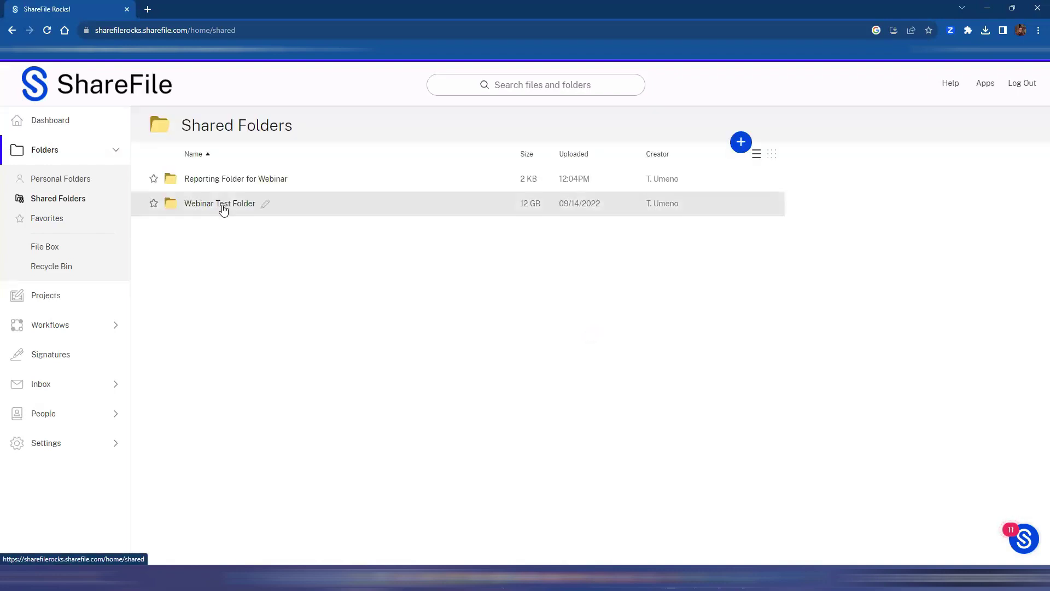
Step: Delete the Word document from Webinar Test Folder and check the folder's deleted items
{"action": "left_click", "coordinate": [219, 206]}
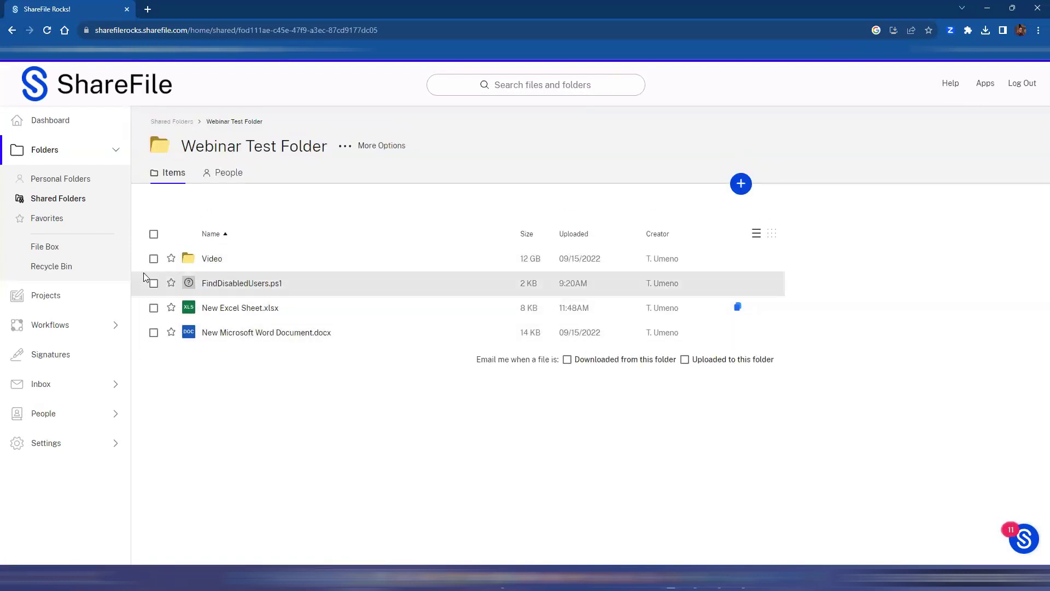
{"action": "left_click", "coordinate": [154, 333]}
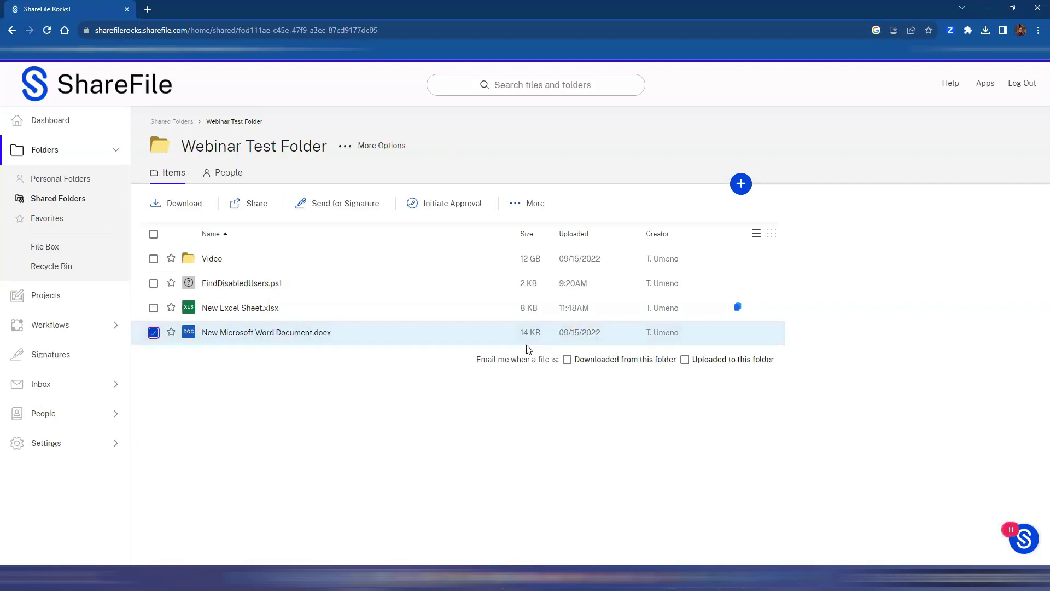
{"action": "left_click", "coordinate": [525, 204]}
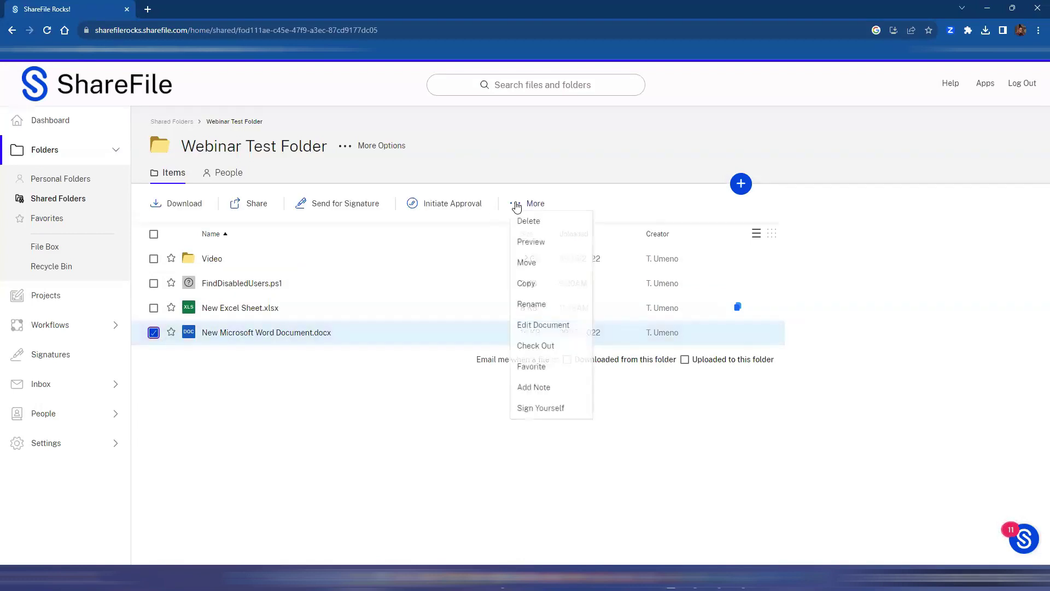
{"action": "left_click", "coordinate": [524, 220]}
{"action": "left_click", "coordinate": [383, 356]}
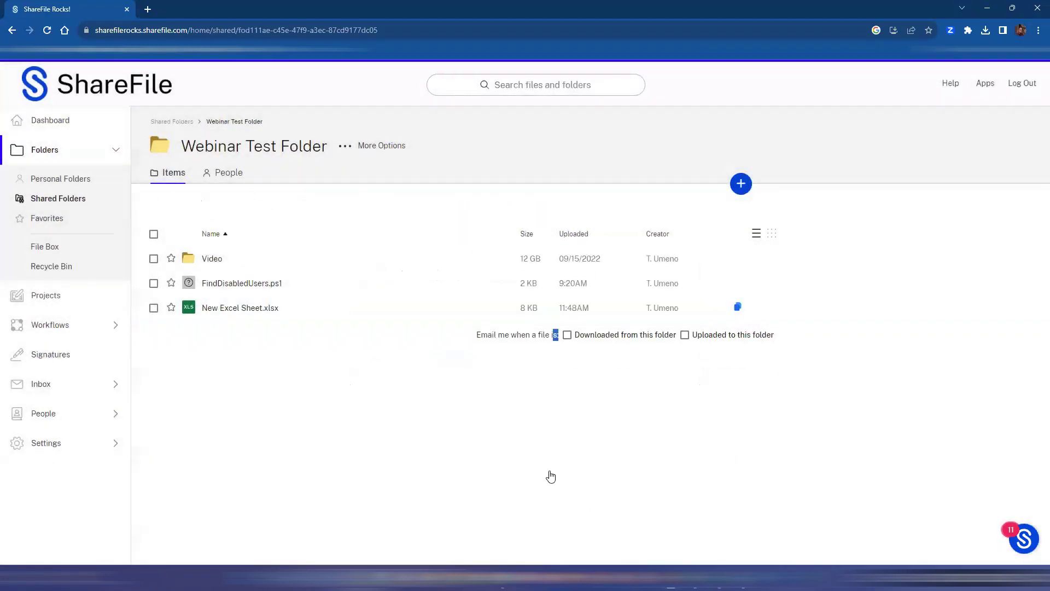
{"action": "left_click", "coordinate": [345, 146]}
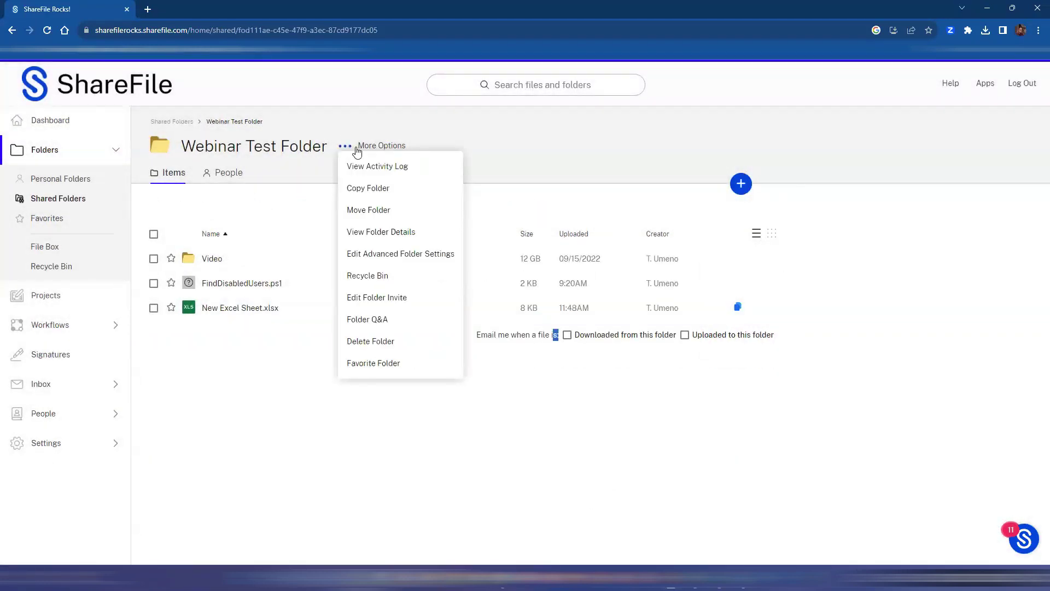
{"action": "left_click", "coordinate": [377, 280]}
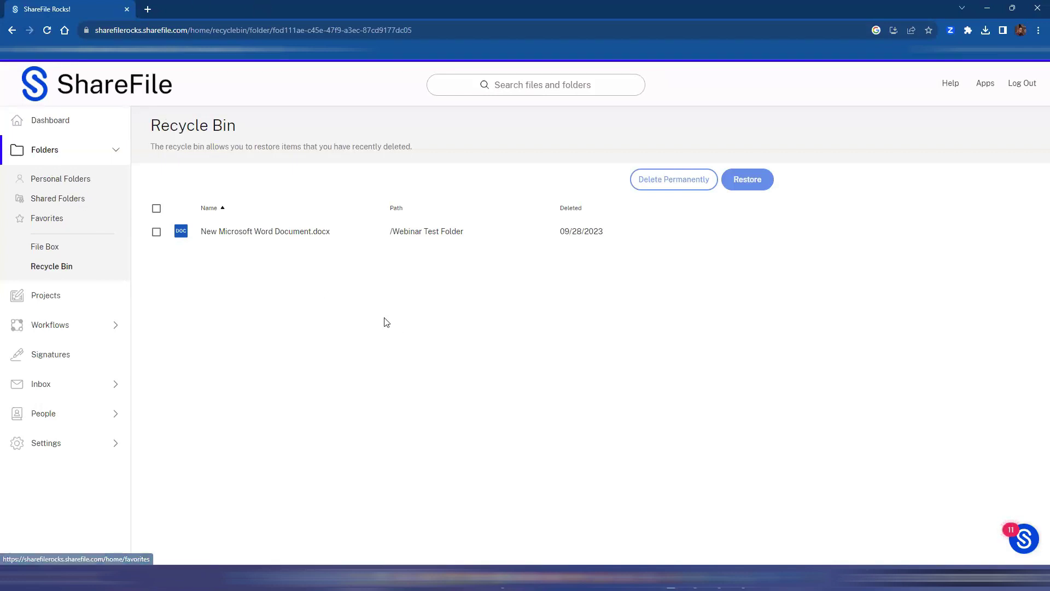
{"action": "left_click", "coordinate": [71, 200]}
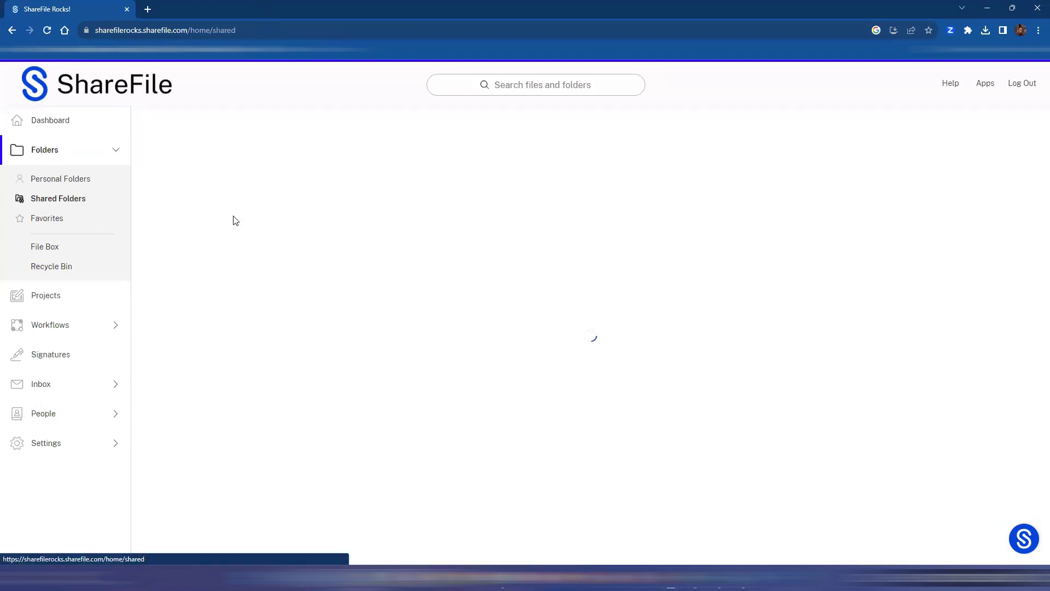
Step: Delete Reporting Folder for Webinar and verify it in the Recycle Bin
{"action": "right_click", "coordinate": [217, 180]}
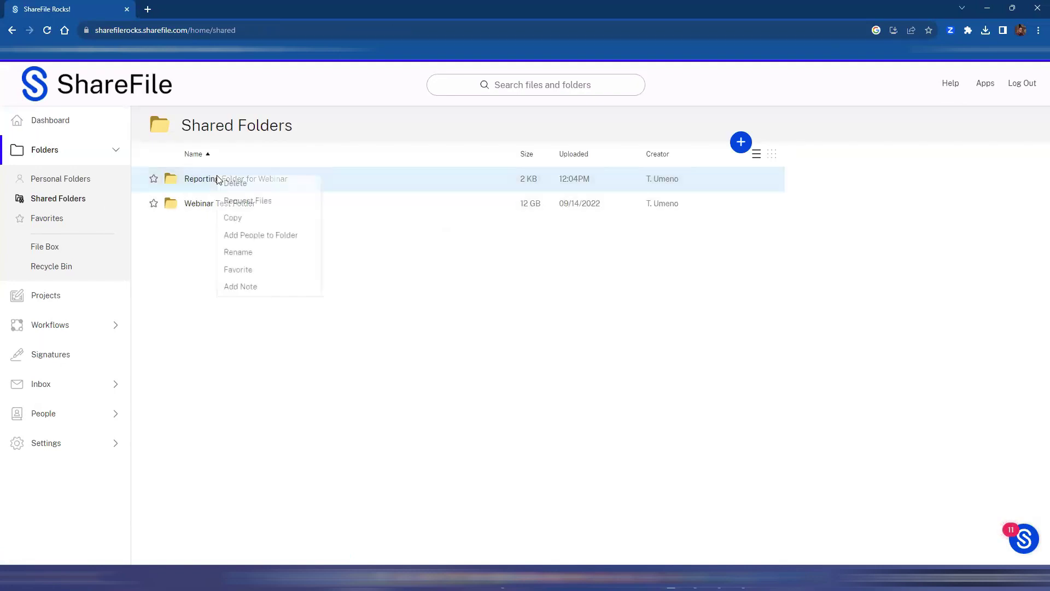
{"action": "left_click", "coordinate": [237, 181]}
{"action": "left_click", "coordinate": [403, 356]}
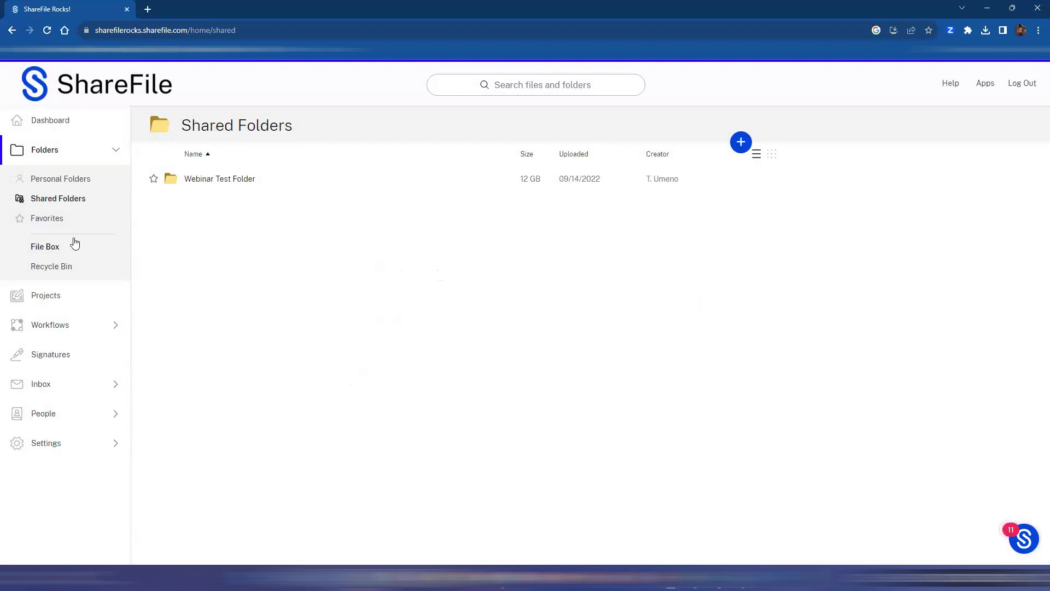
{"action": "left_click", "coordinate": [63, 266]}
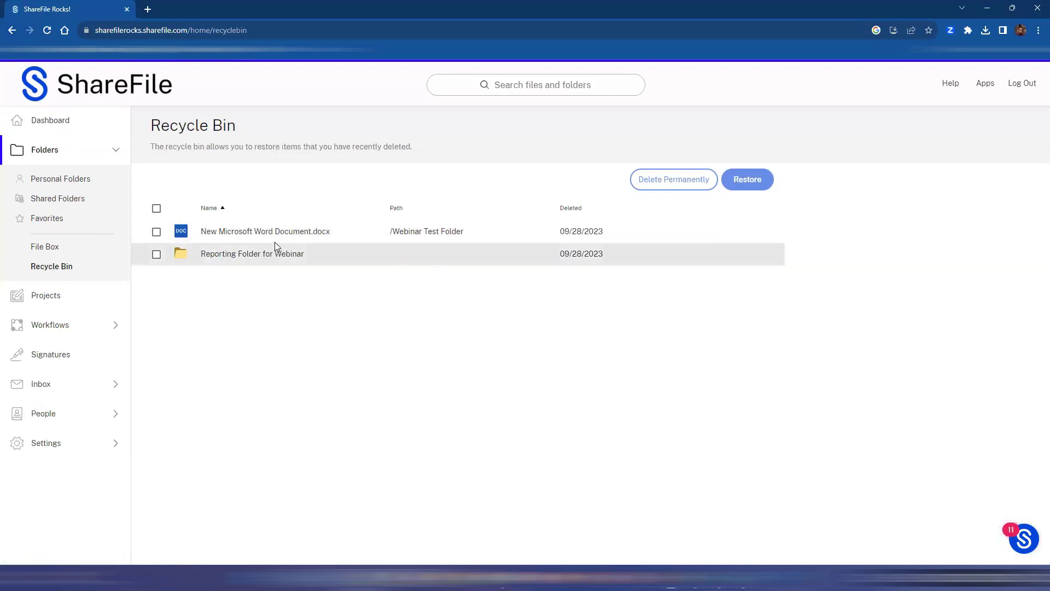
{"action": "left_click", "coordinate": [80, 199]}
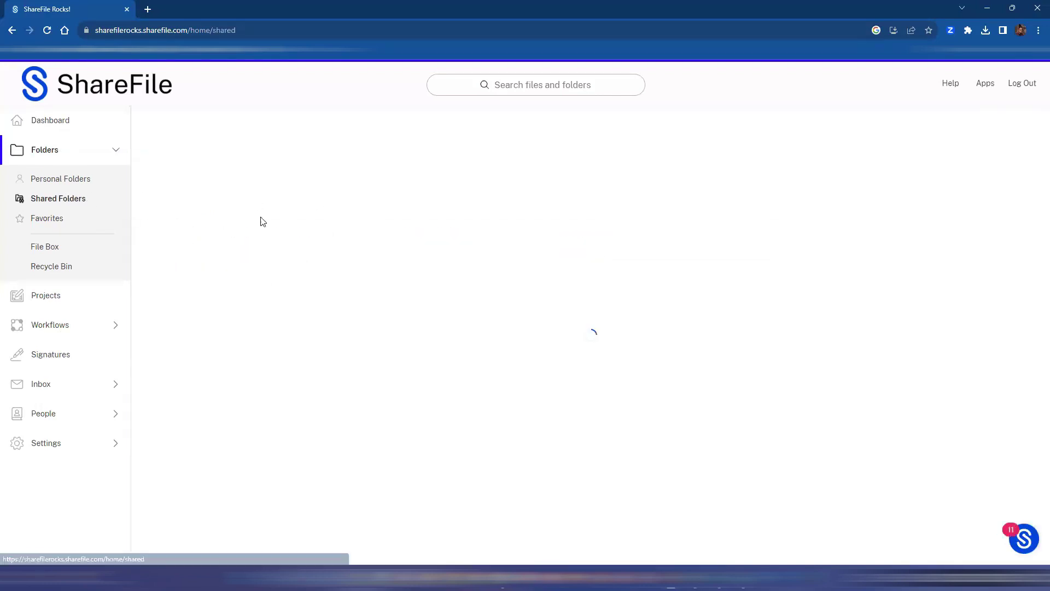
Step: Reopen Webinar Test Folder and view its deleted items
{"action": "left_click", "coordinate": [216, 180]}
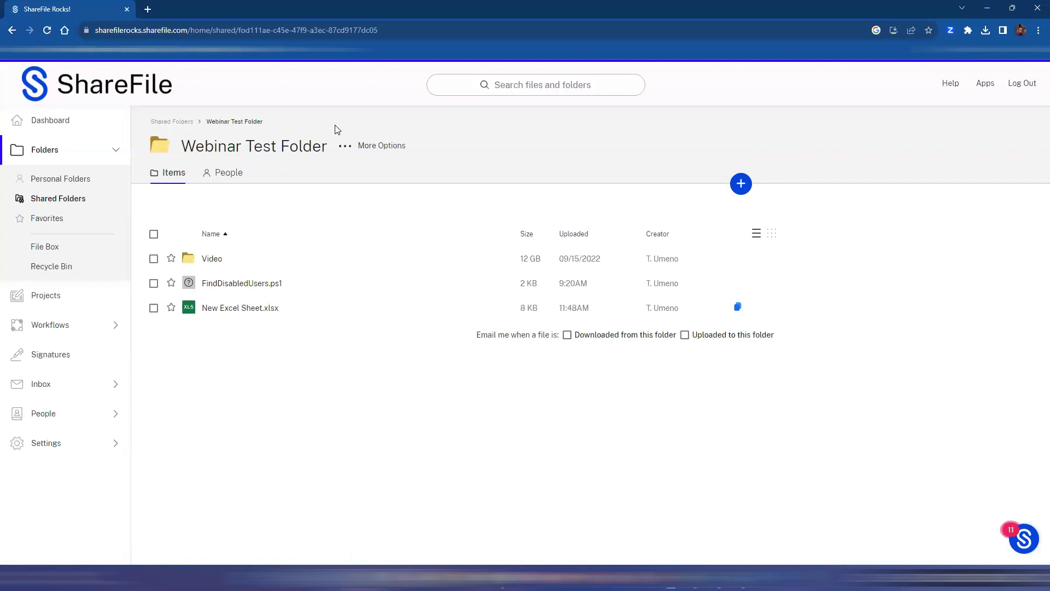
{"action": "left_click", "coordinate": [345, 146]}
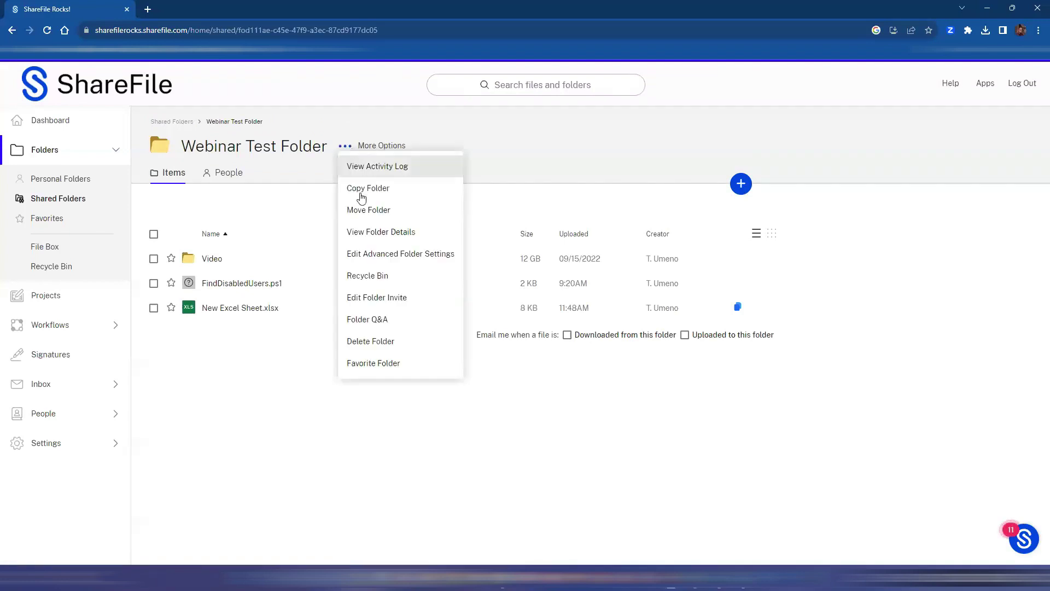
{"action": "left_click", "coordinate": [371, 280]}
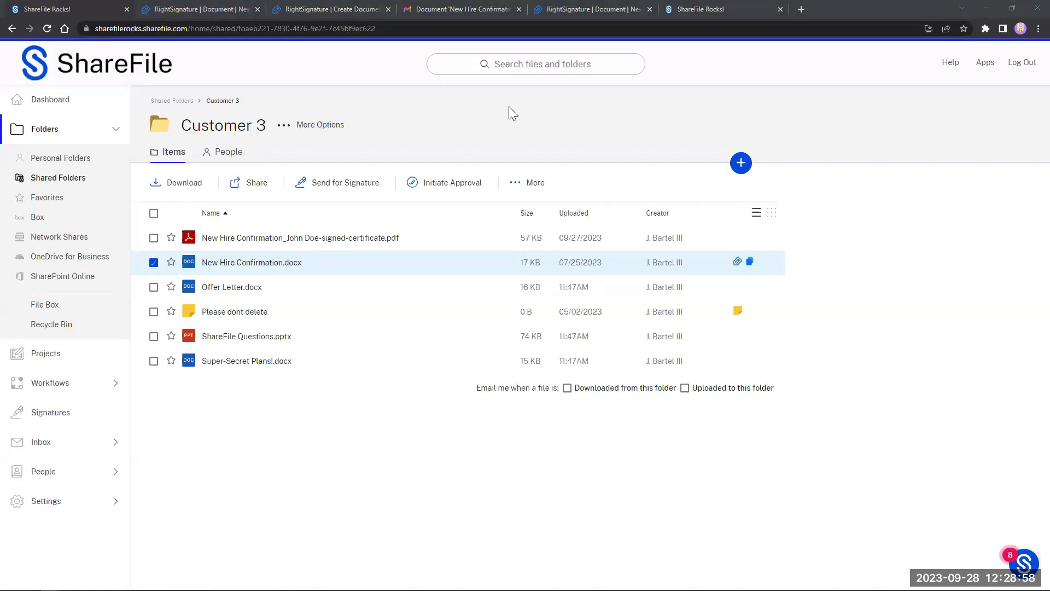
Step: From the Dashboard, preview the Request Files options, close them, and expand Folders
{"action": "left_click", "coordinate": [60, 101]}
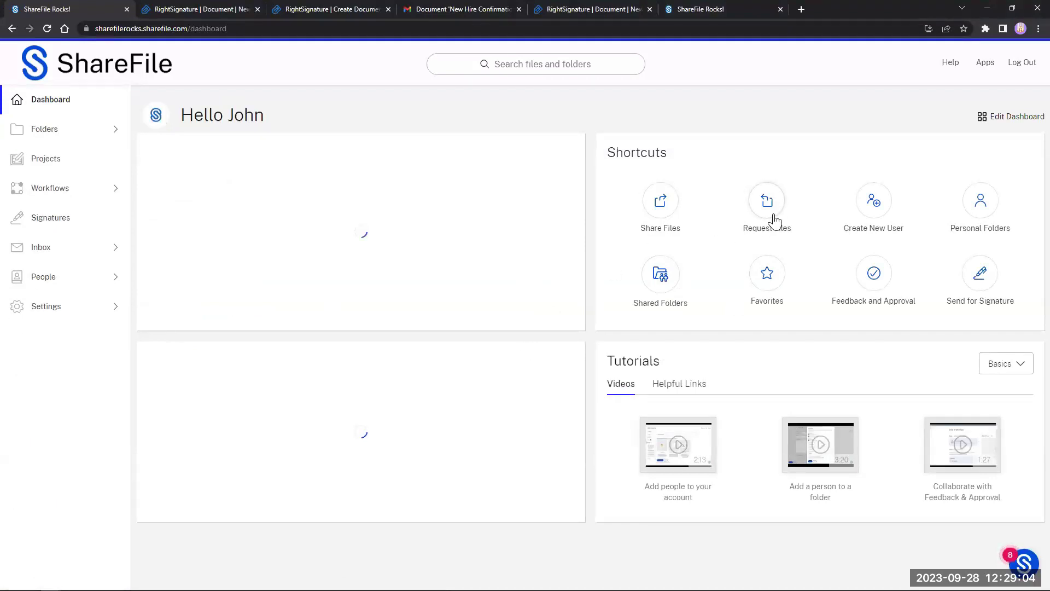
{"action": "left_click", "coordinate": [774, 218]}
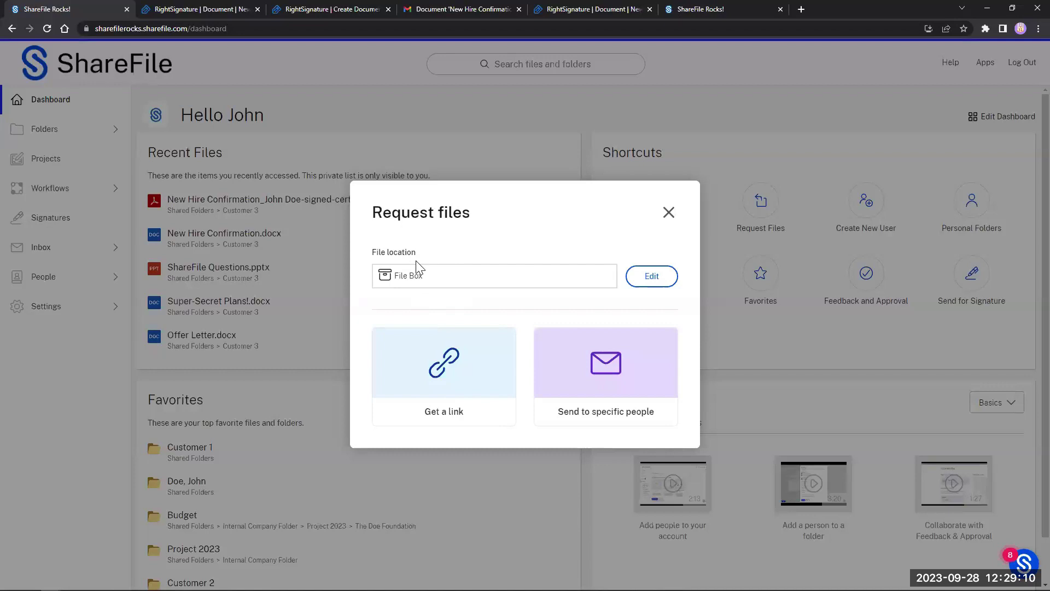
{"action": "left_click", "coordinate": [668, 212]}
{"action": "left_click", "coordinate": [88, 136]}
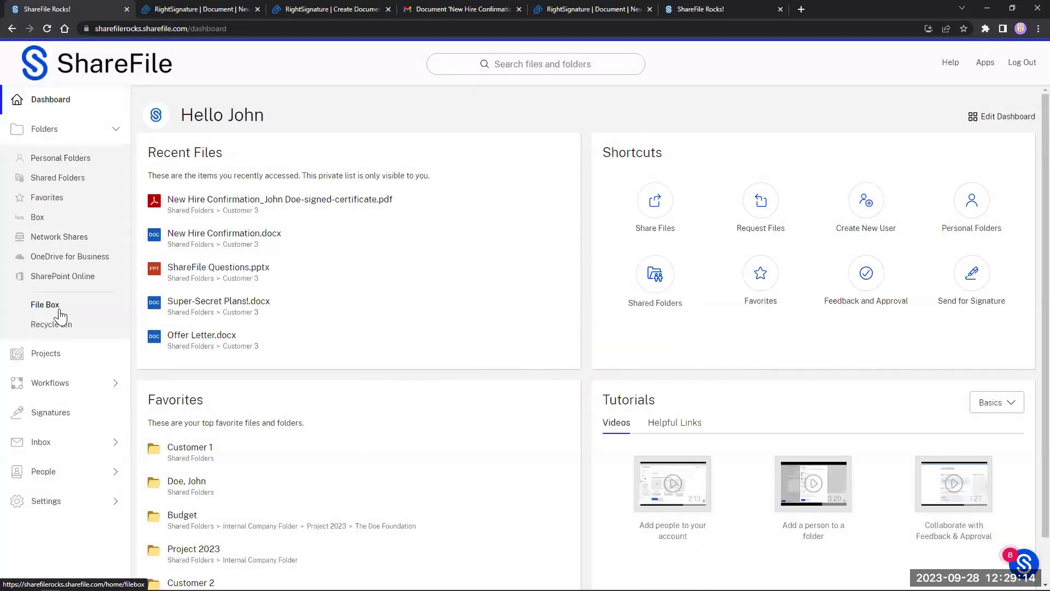
Step: Move delete clients.txt from the File Box into Shared Folders > Customer 3
{"action": "left_click", "coordinate": [59, 310]}
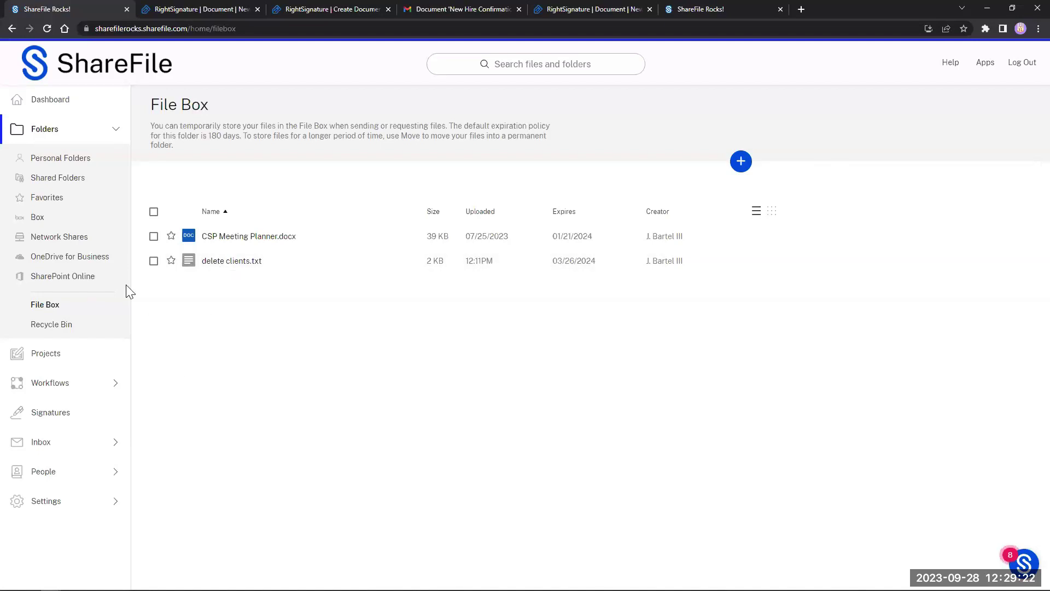
{"action": "left_click", "coordinate": [155, 260]}
{"action": "left_click", "coordinate": [520, 186]}
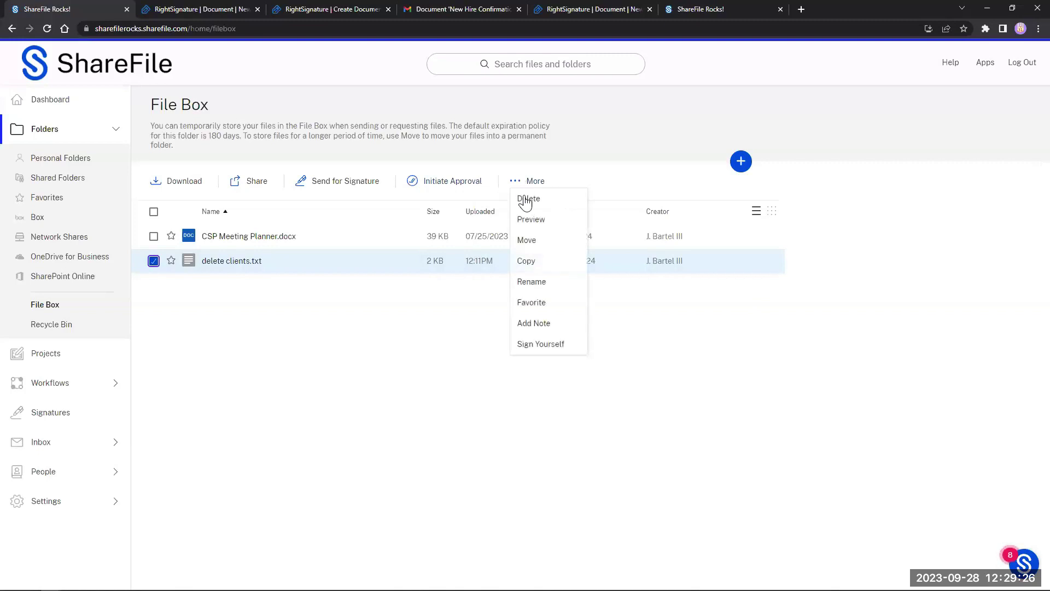
{"action": "left_click", "coordinate": [527, 244]}
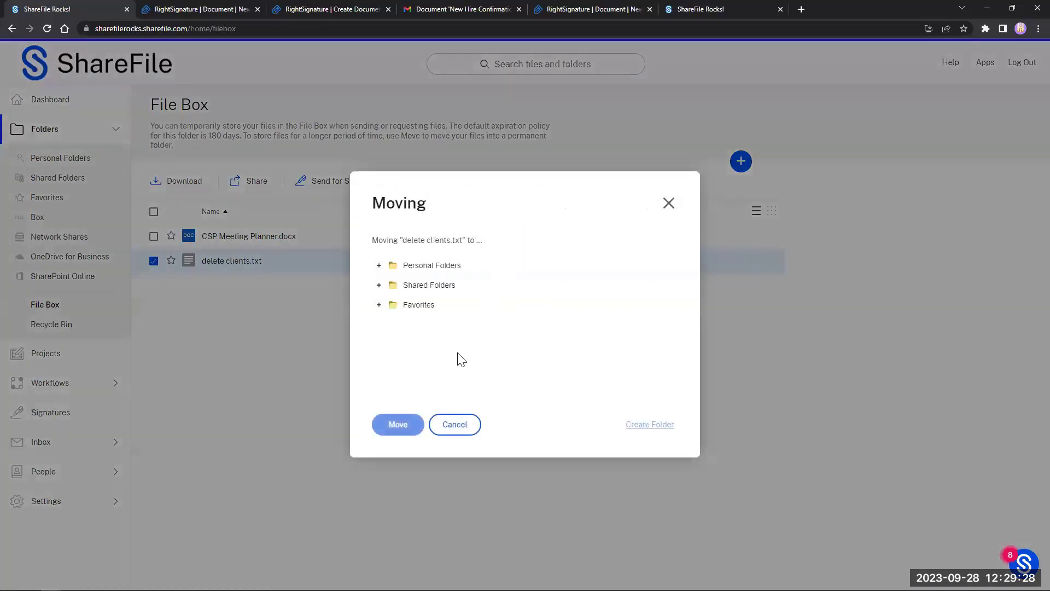
{"action": "left_click", "coordinate": [379, 285]}
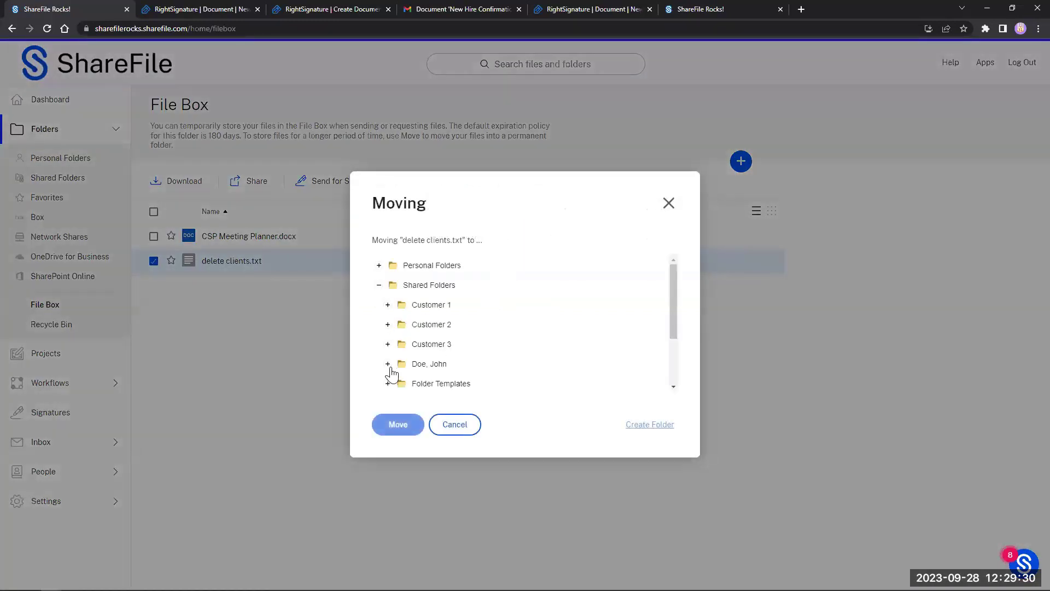
{"action": "left_click", "coordinate": [416, 345]}
{"action": "left_click", "coordinate": [398, 424]}
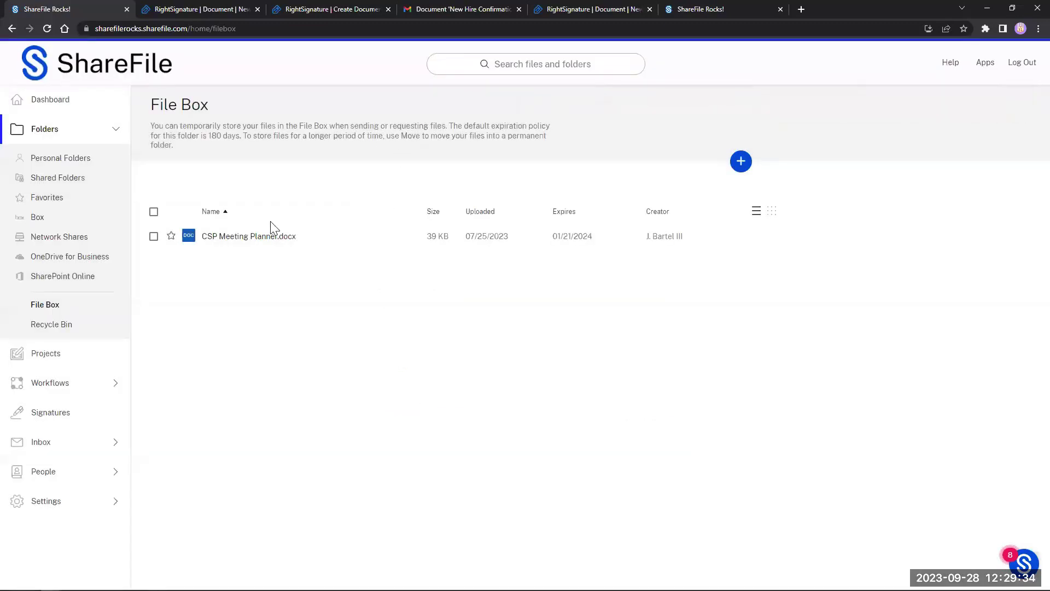
Step: Open Customer 3's People tab and bring up the Add People to Folder dialog
{"action": "left_click", "coordinate": [56, 181]}
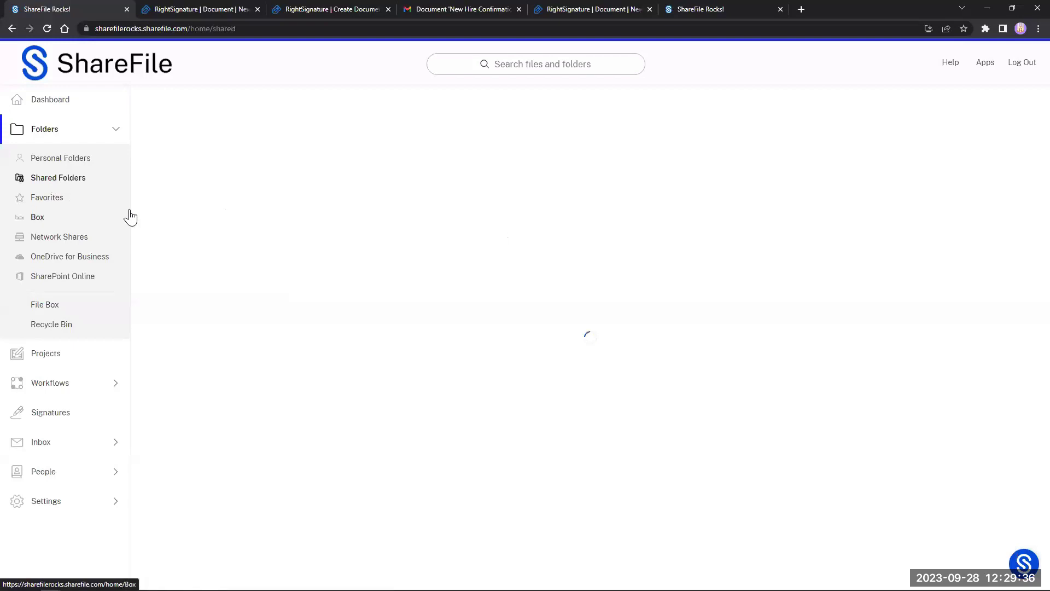
{"action": "left_click", "coordinate": [221, 207]}
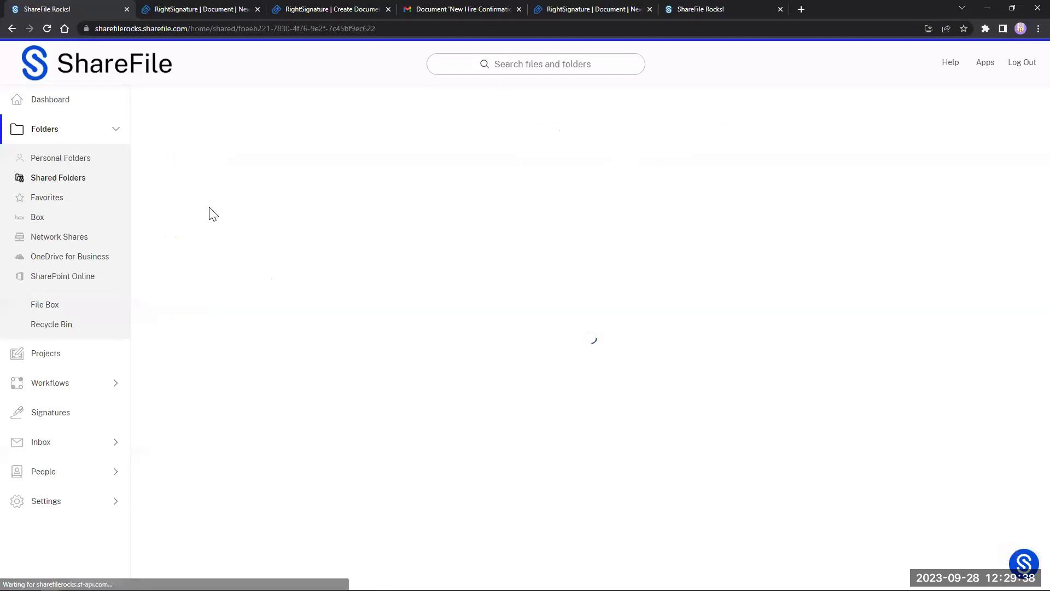
{"action": "left_click", "coordinate": [231, 157]}
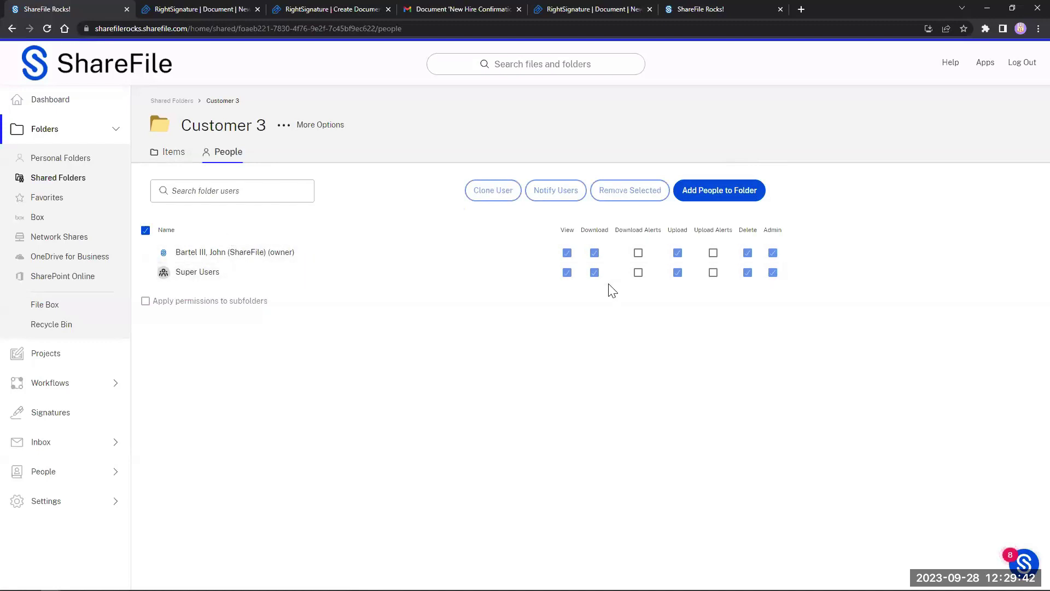
{"action": "left_click", "coordinate": [166, 155]}
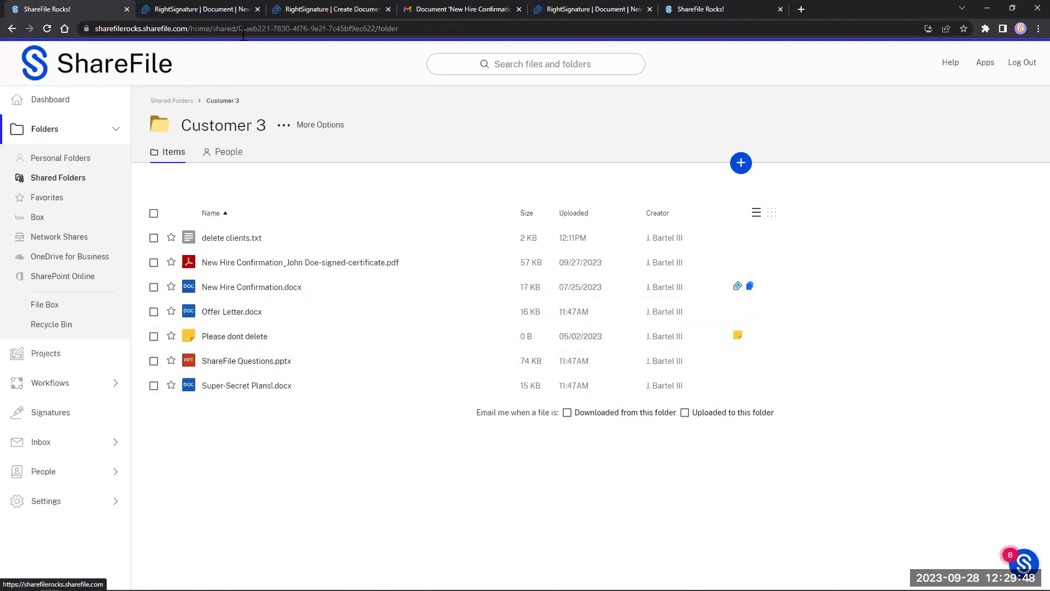
{"action": "left_click", "coordinate": [272, 31]}
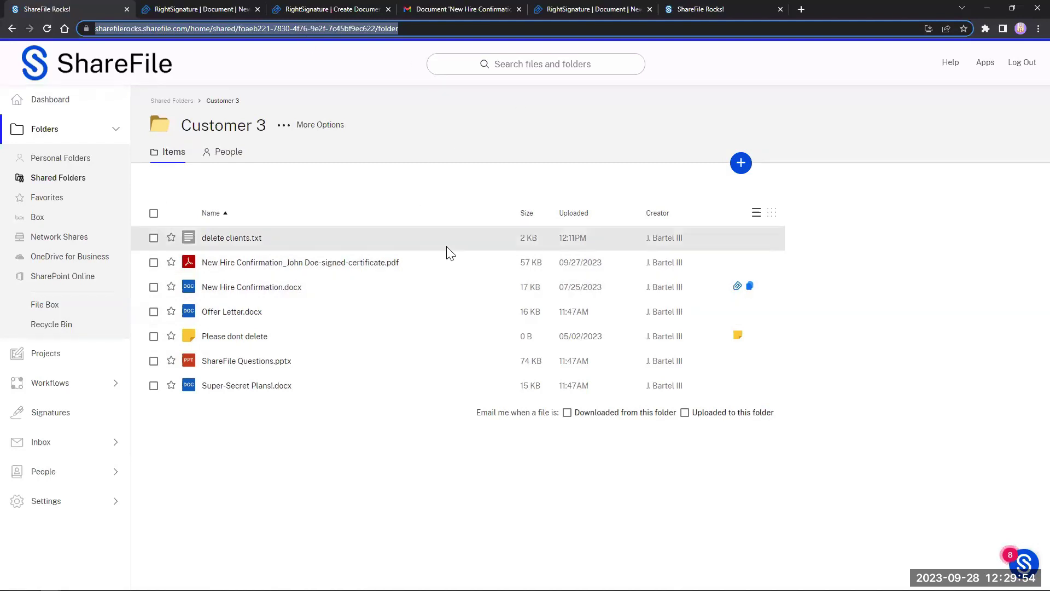
{"action": "left_click", "coordinate": [245, 155]}
{"action": "left_click", "coordinate": [701, 200]}
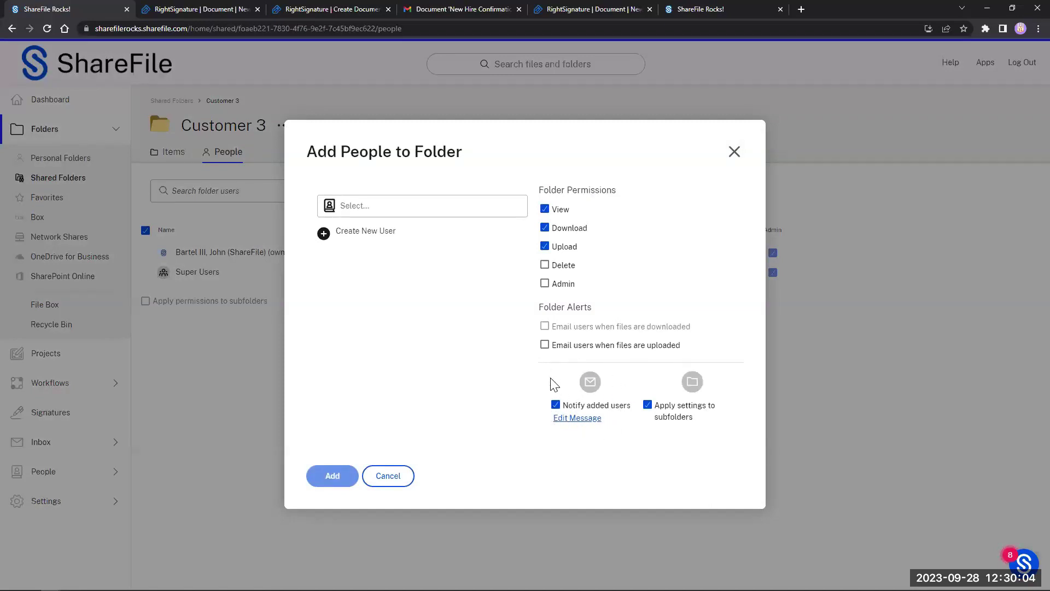
Step: Glance at the signature e-mails in Gmail, then cancel Add People to Folder and go to Shared Folders
{"action": "left_click", "coordinate": [445, 10]}
{"action": "left_click", "coordinate": [156, 88]}
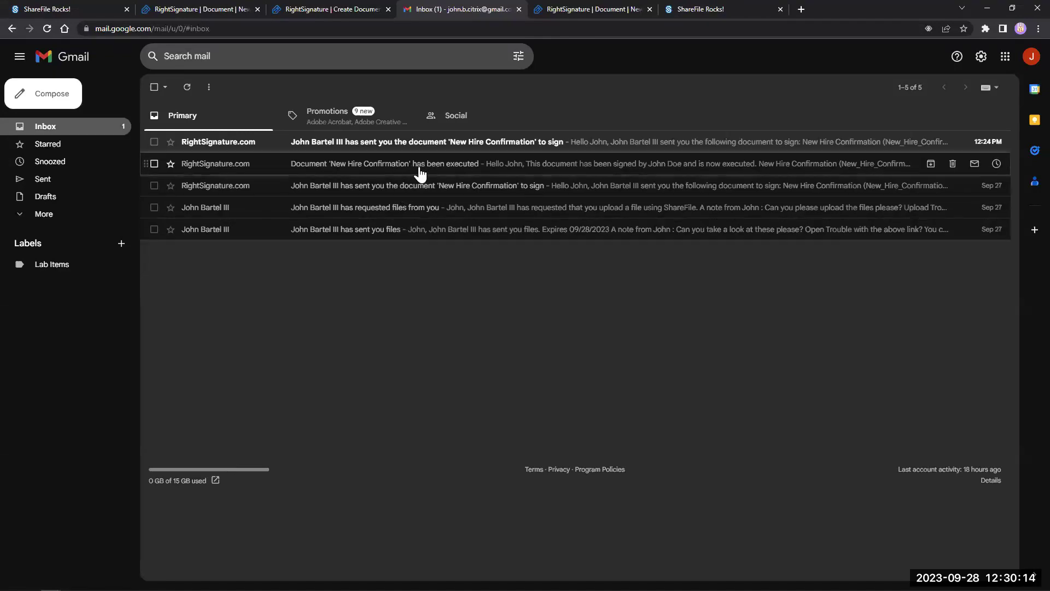
{"action": "left_click", "coordinate": [68, 8]}
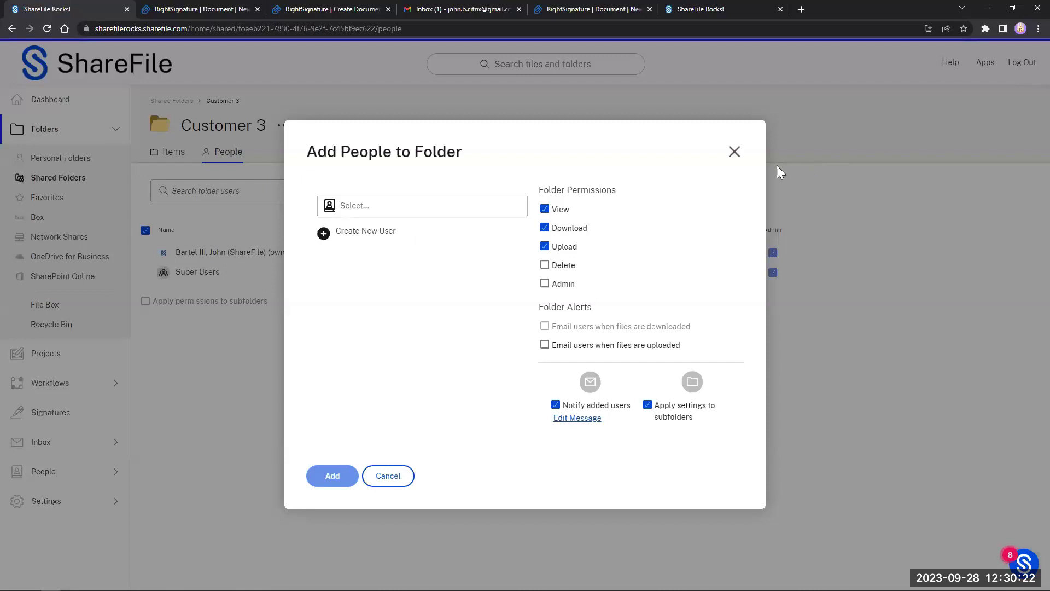
{"action": "left_click", "coordinate": [734, 152]}
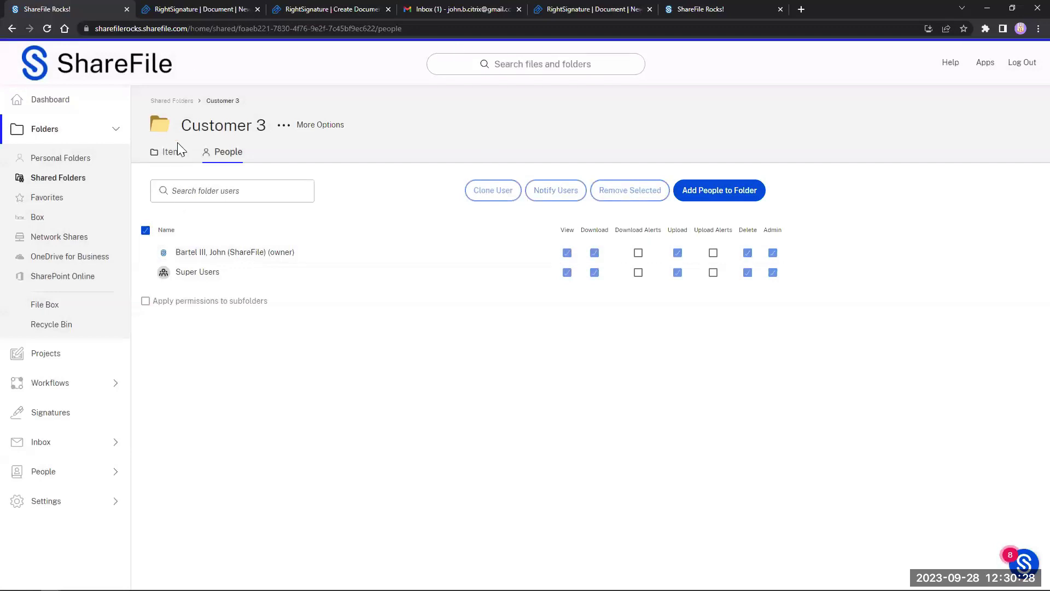
{"action": "left_click", "coordinate": [71, 185]}
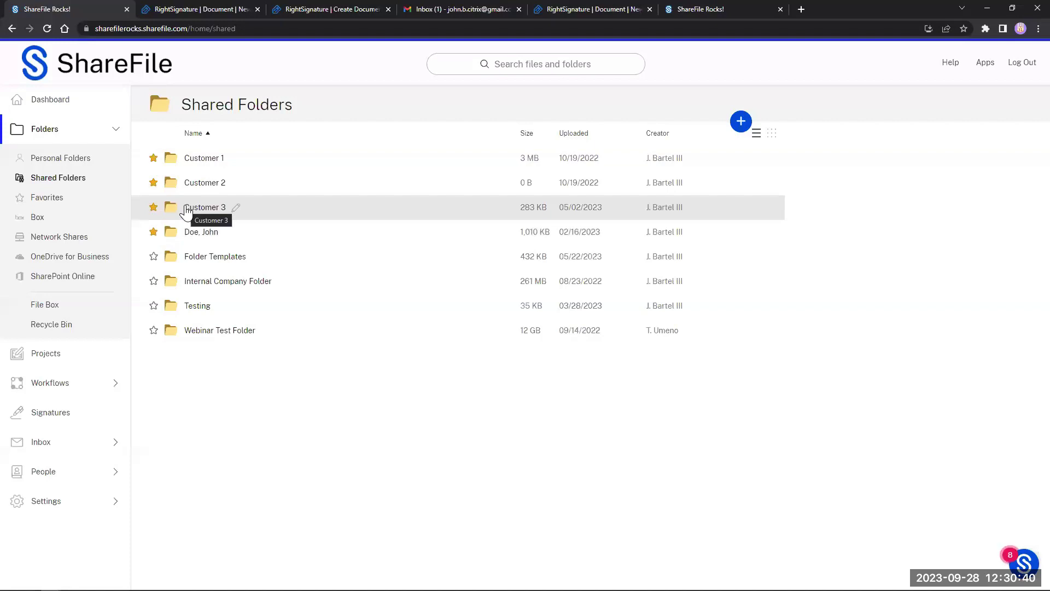
Step: Open the Customer 3 folder's People tab to see each user's View, Download, Upload, Delete and Admin rights
{"action": "left_click", "coordinate": [187, 208]}
{"action": "left_click", "coordinate": [235, 153]}
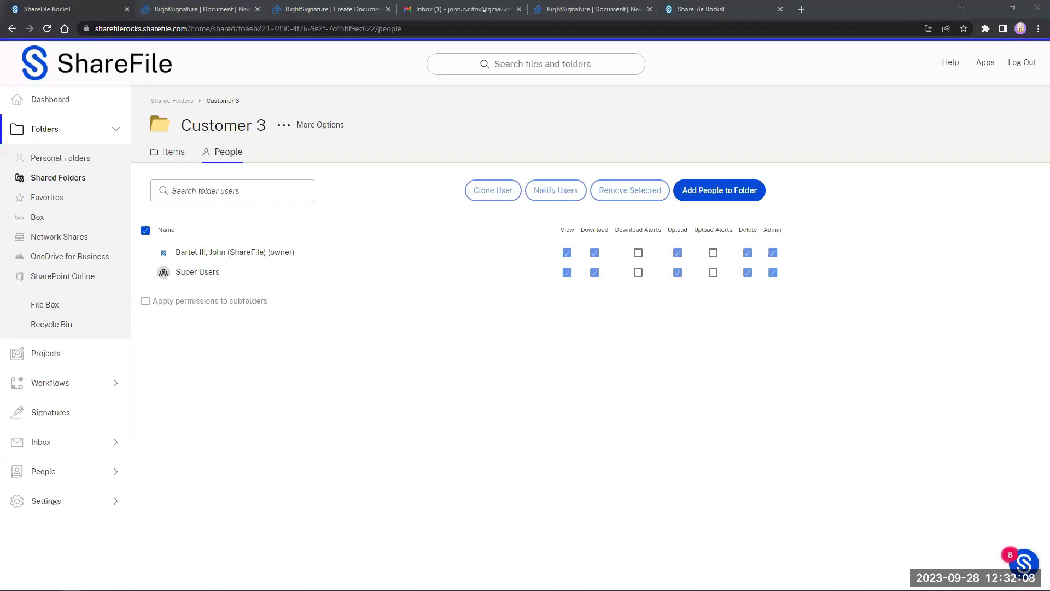
Step: Glance at More Options, return to Customer 3's Items list, and tick then untick New Hire Confirmation.docx
{"action": "left_click", "coordinate": [320, 125]}
{"action": "left_click", "coordinate": [173, 153]}
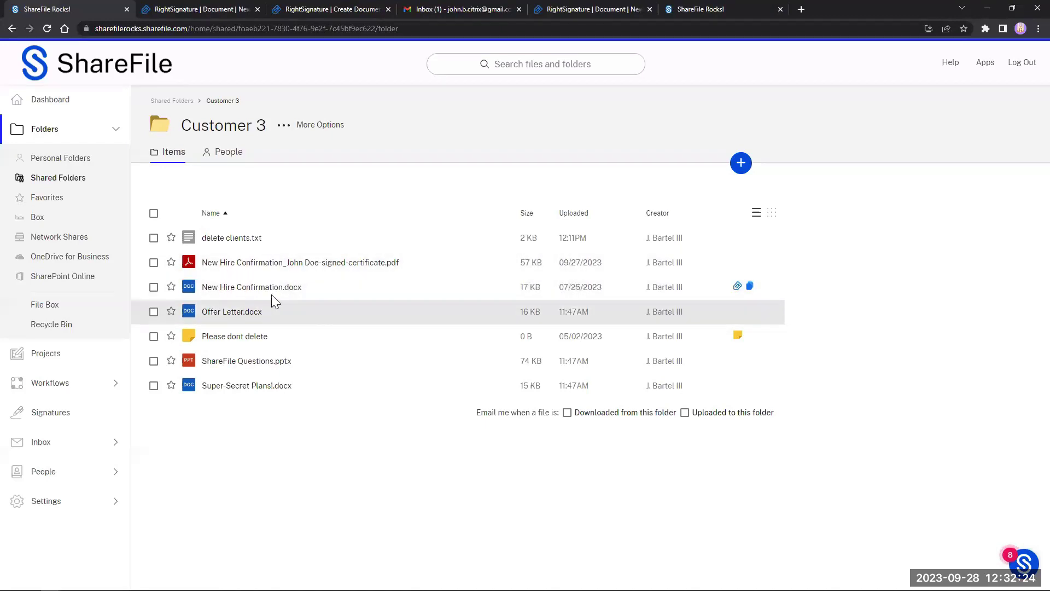
{"action": "left_click", "coordinate": [154, 287]}
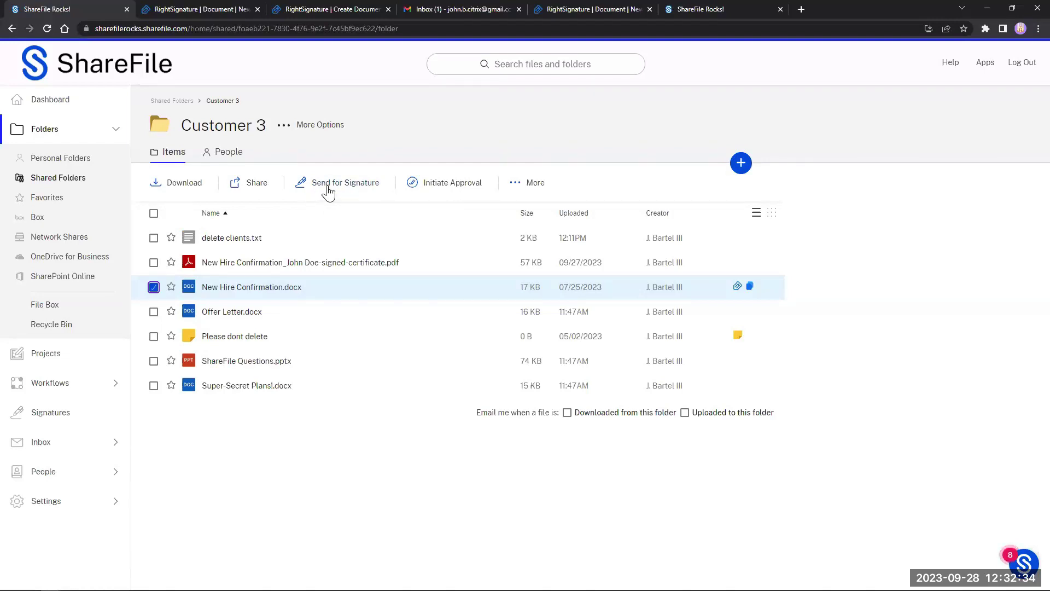
{"action": "left_click", "coordinate": [154, 287]}
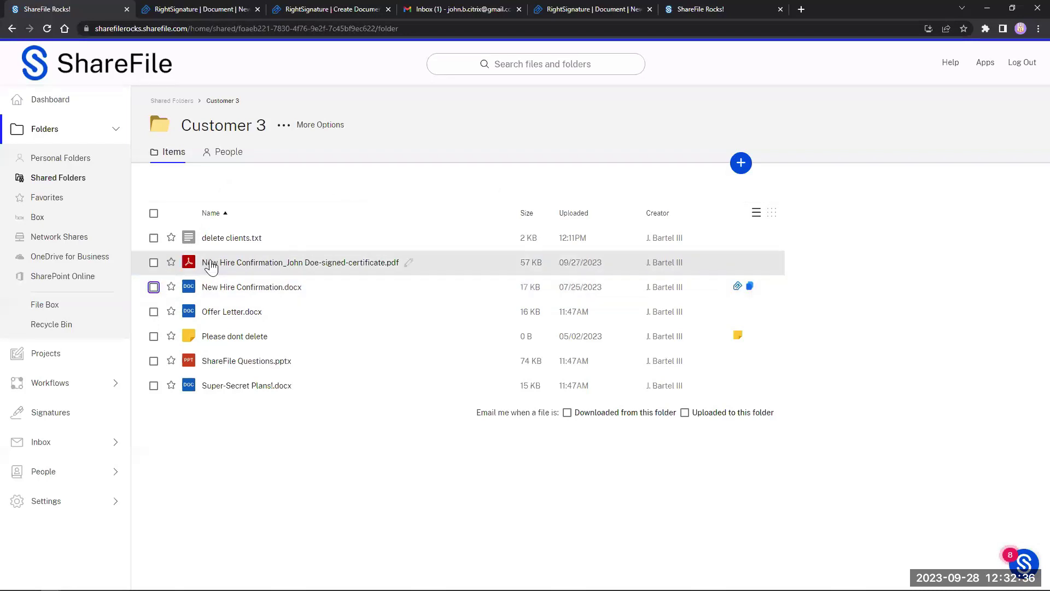
{"action": "left_click", "coordinate": [208, 262]}
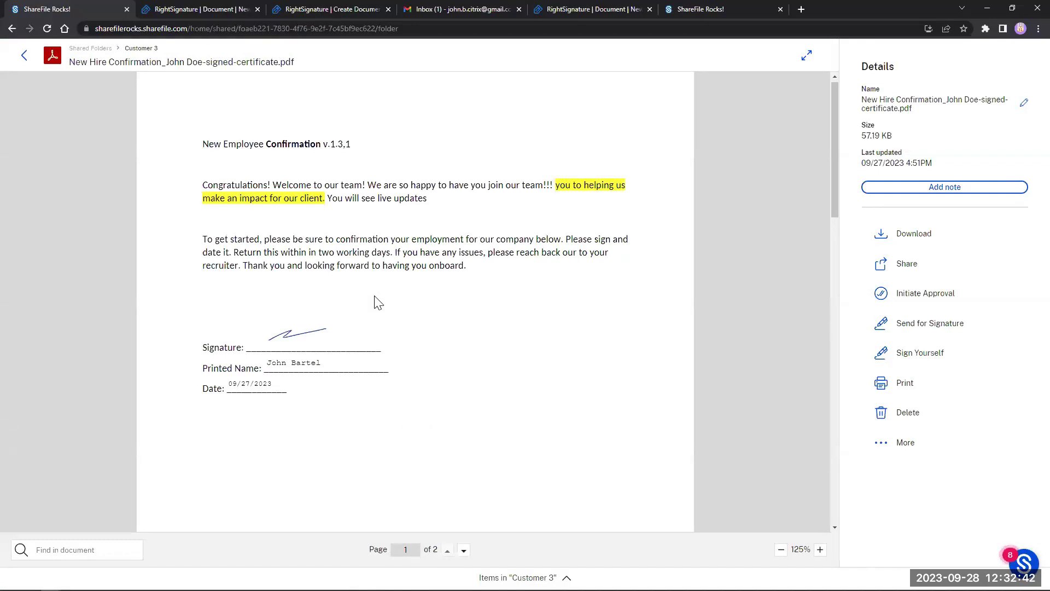
{"action": "scroll", "coordinate": [378, 303], "scroll_direction": "down", "scroll_amount": 14}
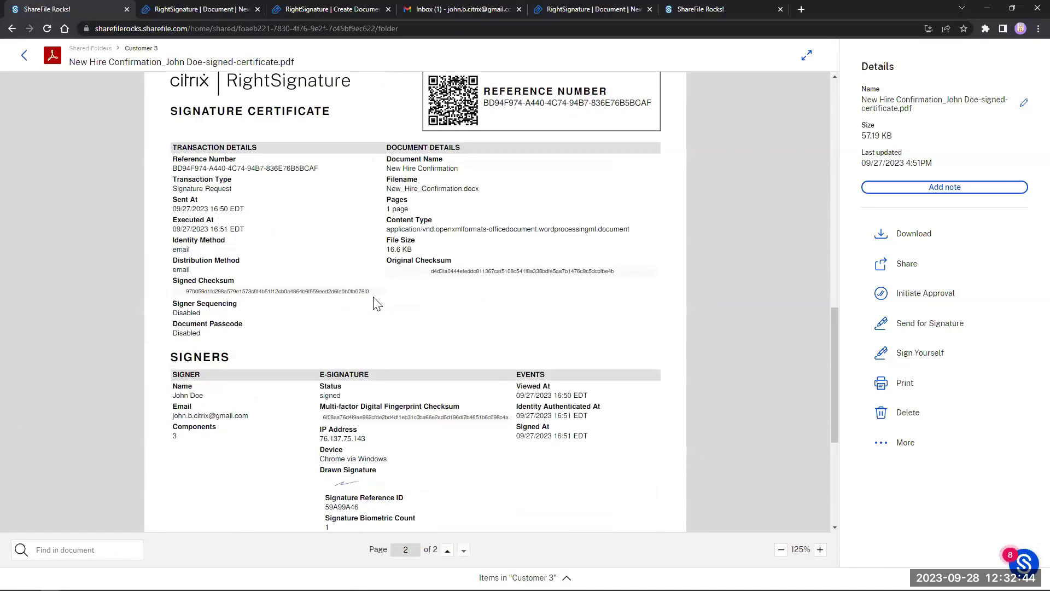
{"action": "scroll", "coordinate": [376, 303], "scroll_direction": "down", "scroll_amount": 5}
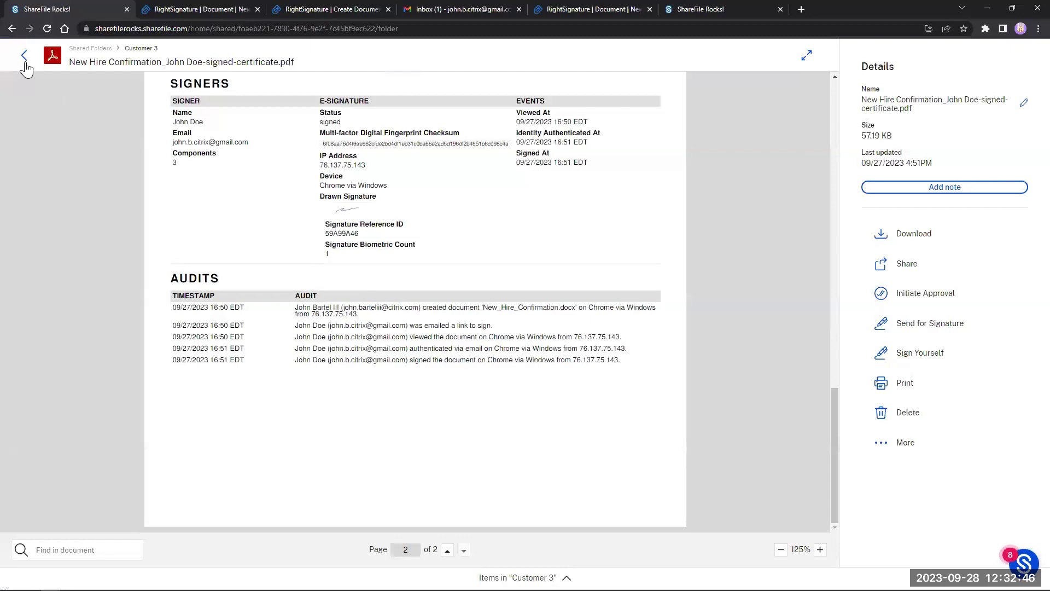
{"action": "left_click", "coordinate": [24, 56]}
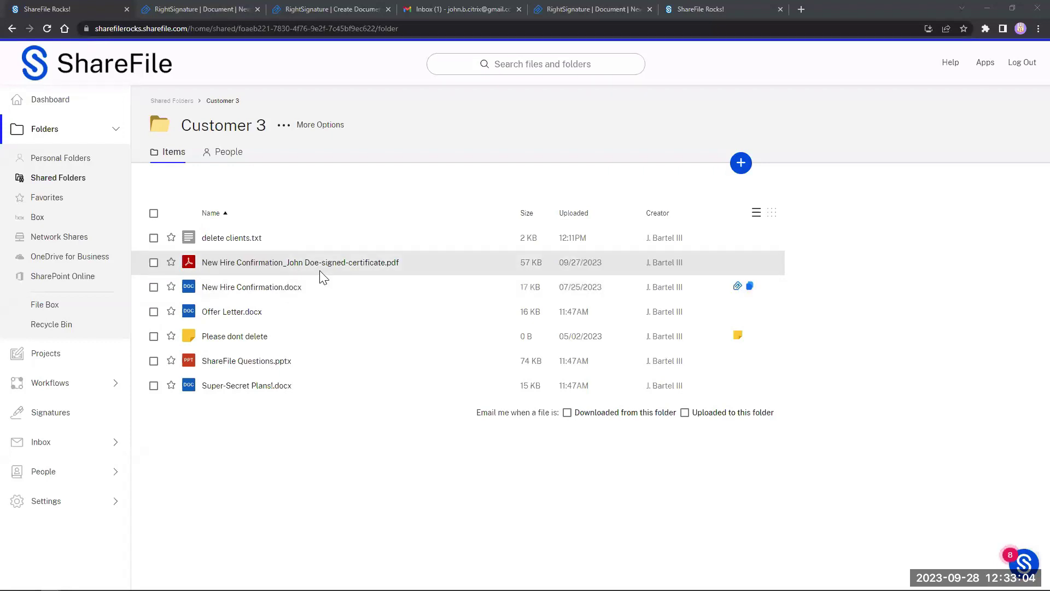
Step: Check the RightSignature document tabs, then return to the ShareFile folder page
{"action": "left_click", "coordinate": [196, 9]}
{"action": "left_click", "coordinate": [302, 8]}
{"action": "left_click", "coordinate": [240, 9]}
{"action": "left_click", "coordinate": [213, 27]}
{"action": "left_click", "coordinate": [68, 6]}
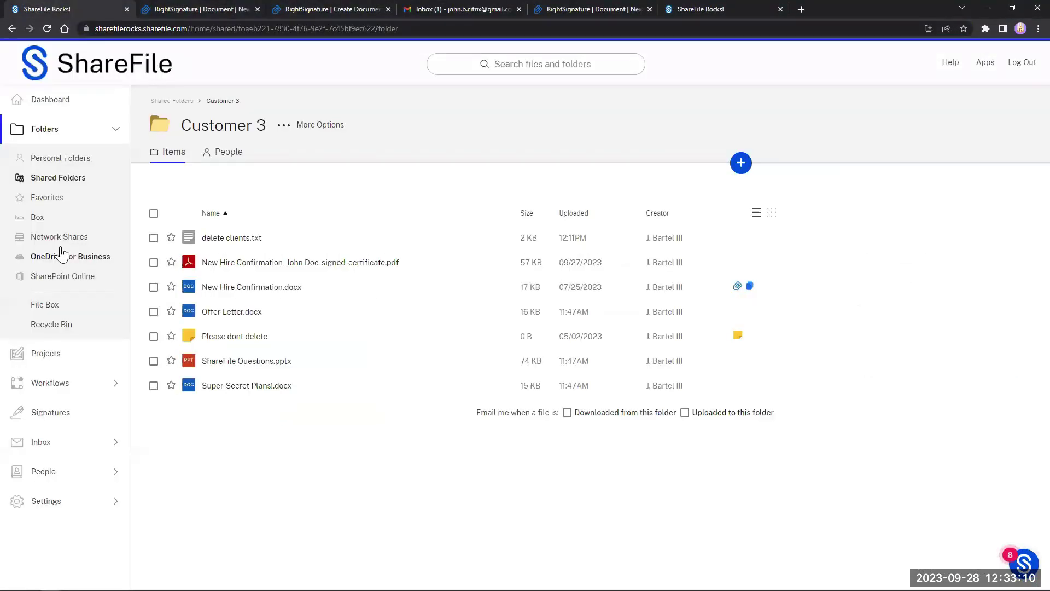
Step: Review the pending and completed New Hire Confirmation e-signature documents, then return to ShareFile
{"action": "left_click", "coordinate": [54, 413]}
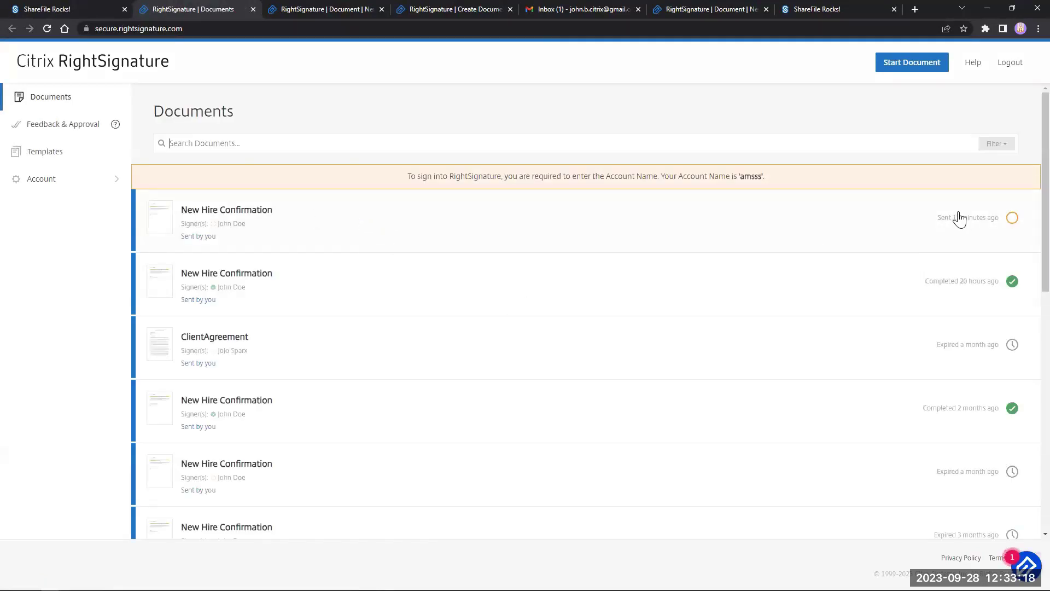
{"action": "left_click", "coordinate": [207, 214]}
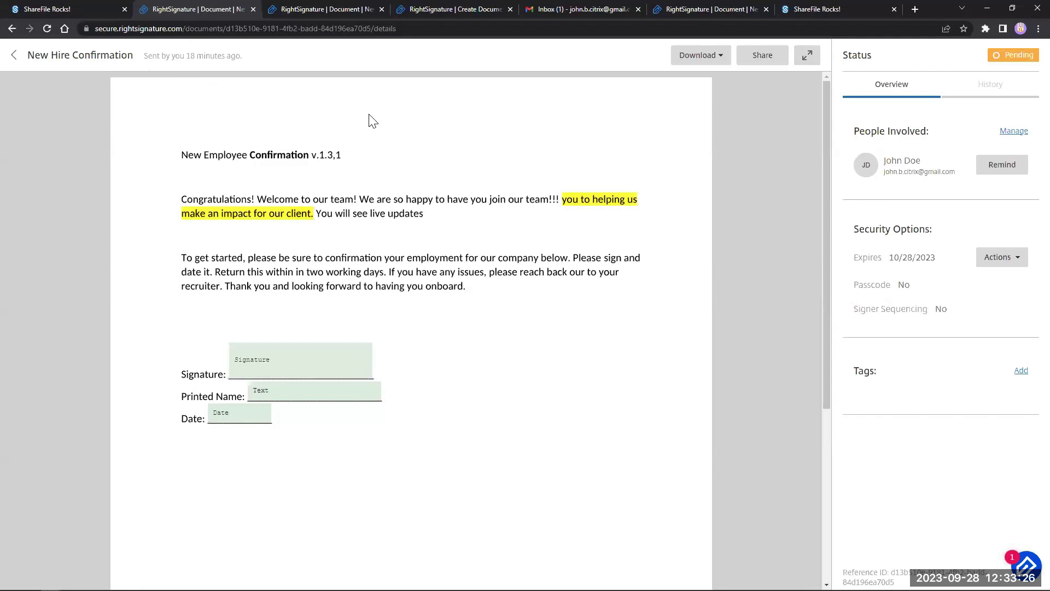
{"action": "scroll", "coordinate": [482, 235], "scroll_direction": "down", "scroll_amount": 1}
{"action": "scroll", "coordinate": [483, 233], "scroll_direction": "down", "scroll_amount": 5}
{"action": "scroll", "coordinate": [475, 230], "scroll_direction": "up", "scroll_amount": 5}
{"action": "key", "text": "alt+Left"}
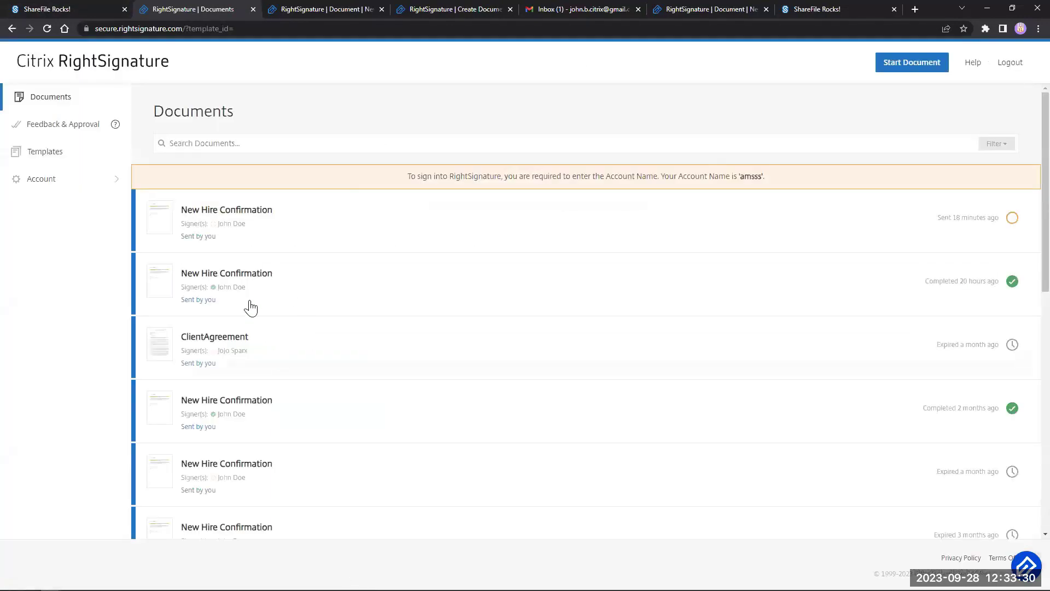
{"action": "left_click", "coordinate": [246, 298]}
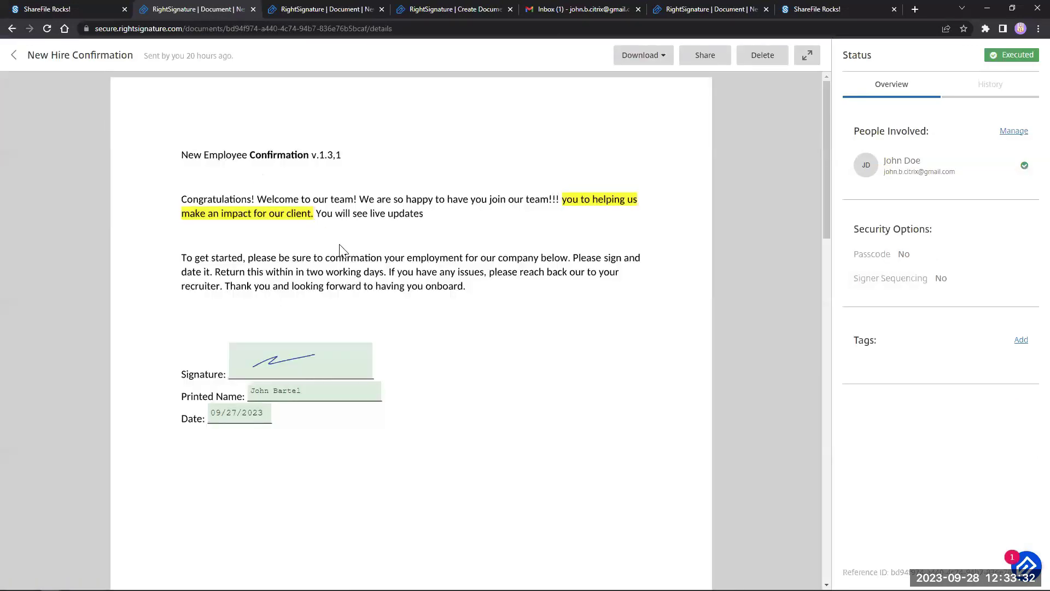
{"action": "scroll", "coordinate": [342, 251], "scroll_direction": "down", "scroll_amount": 10}
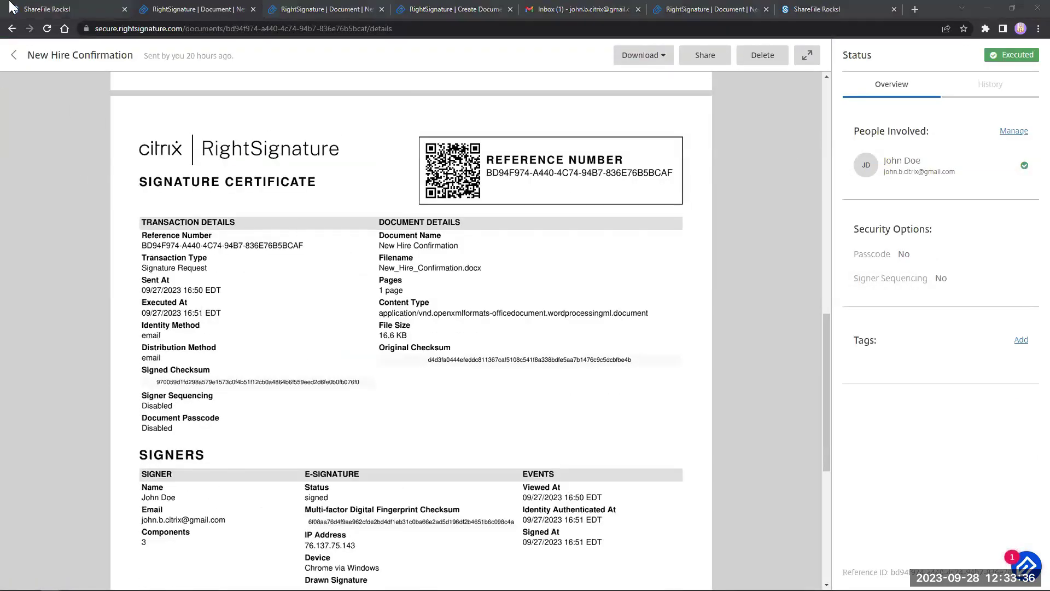
{"action": "left_click", "coordinate": [34, 9]}
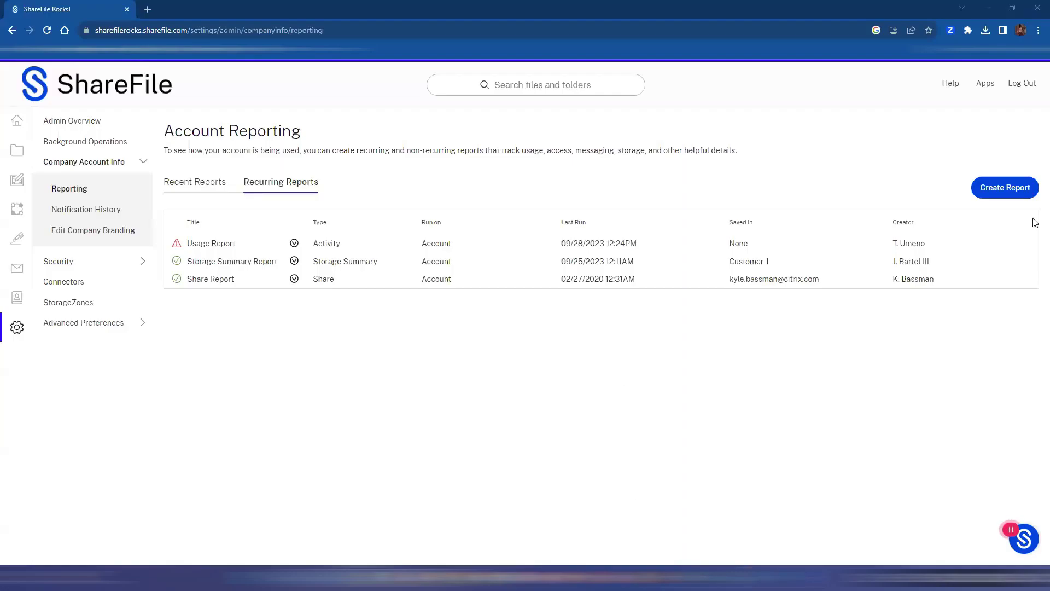
Step: Create an Access report based on a single user, searching for and selecting the employee
{"action": "left_click", "coordinate": [1010, 188]}
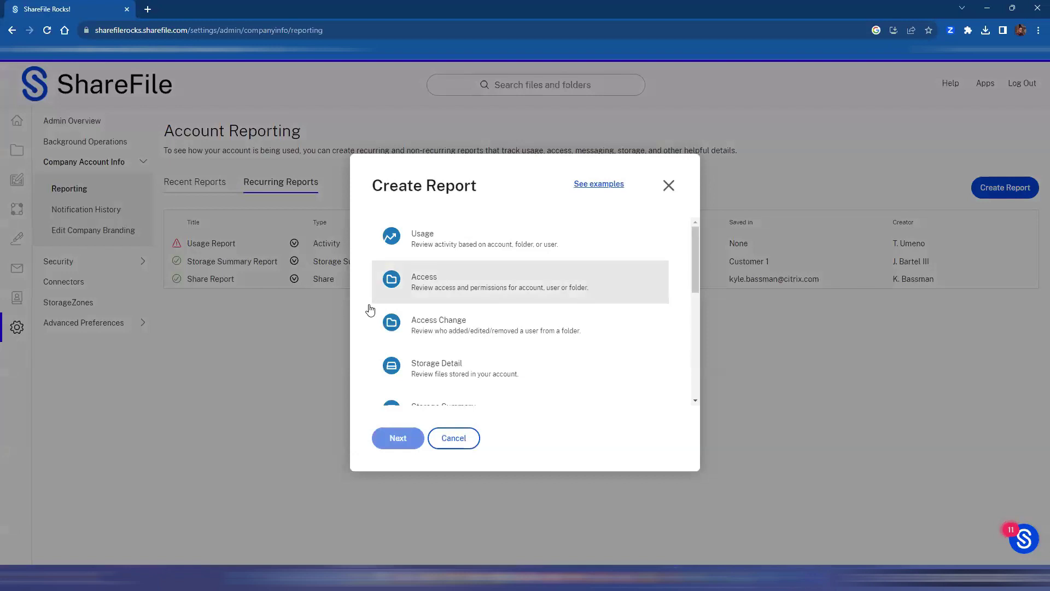
{"action": "left_click", "coordinate": [440, 285]}
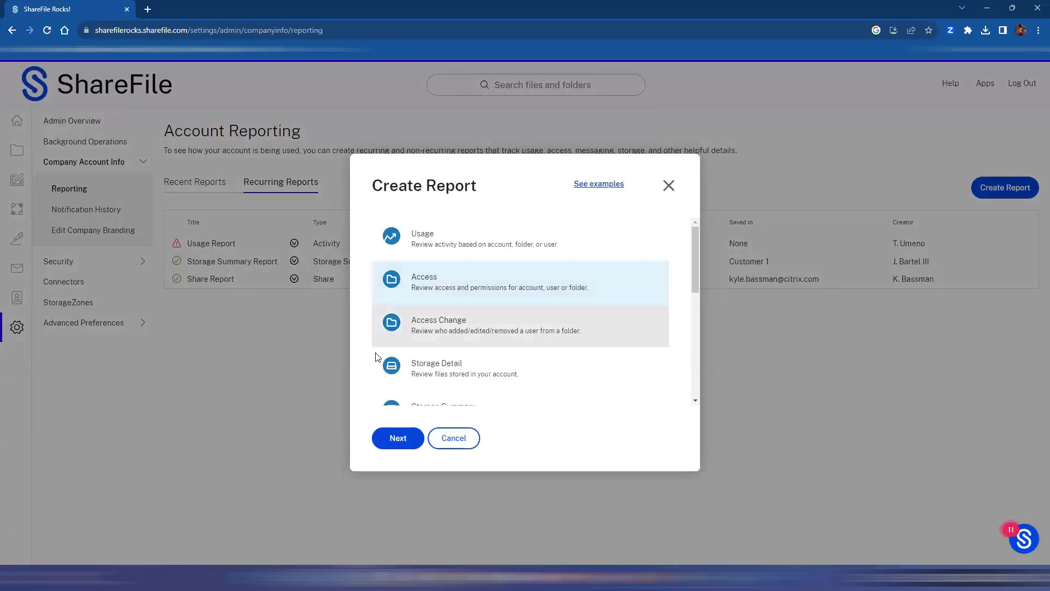
{"action": "left_click", "coordinate": [381, 439]}
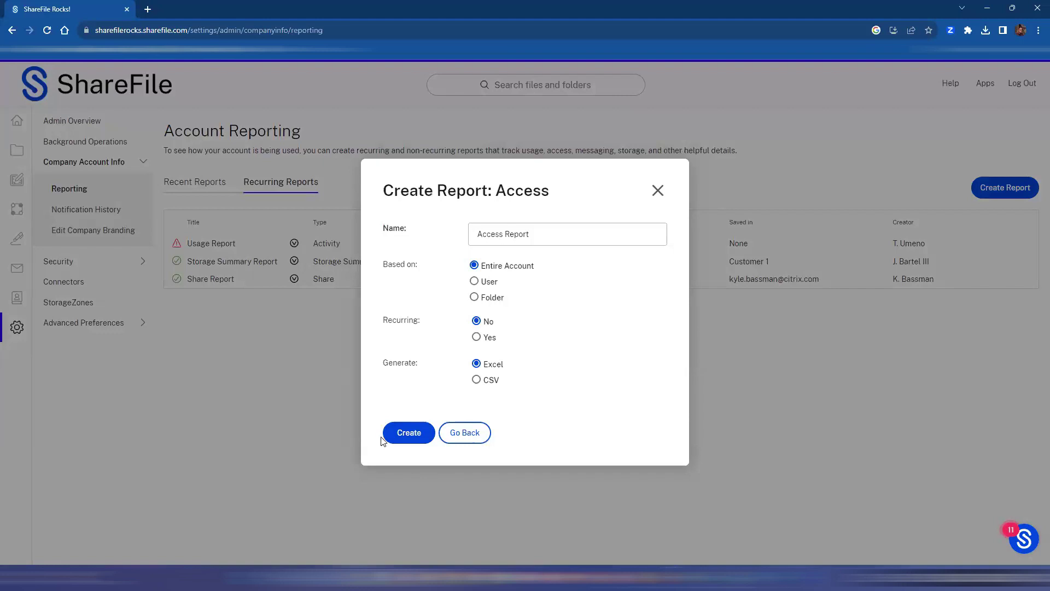
{"action": "left_click", "coordinate": [534, 289]}
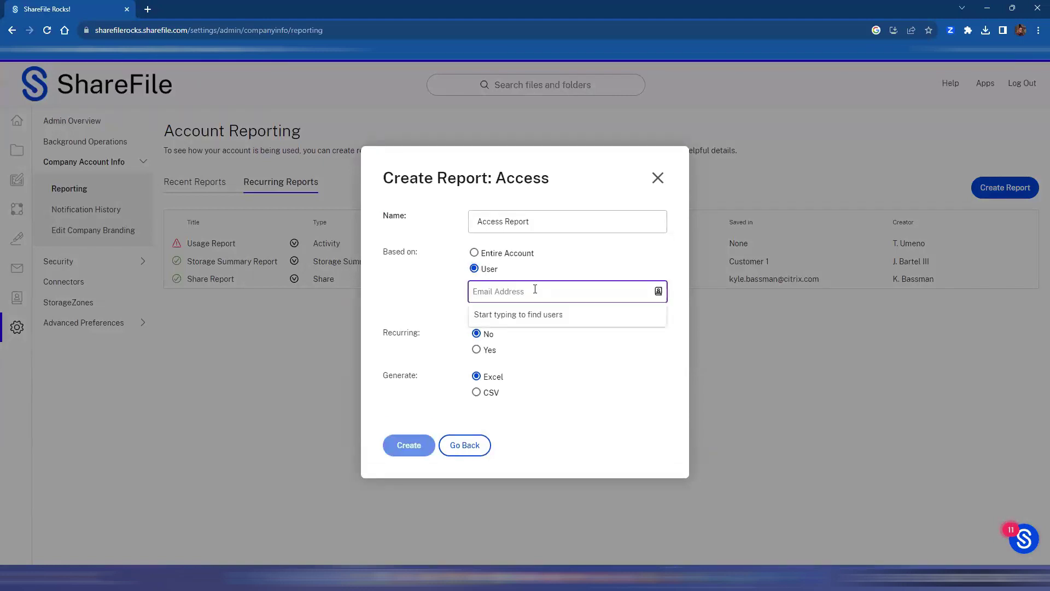
{"action": "type", "text": "john"}
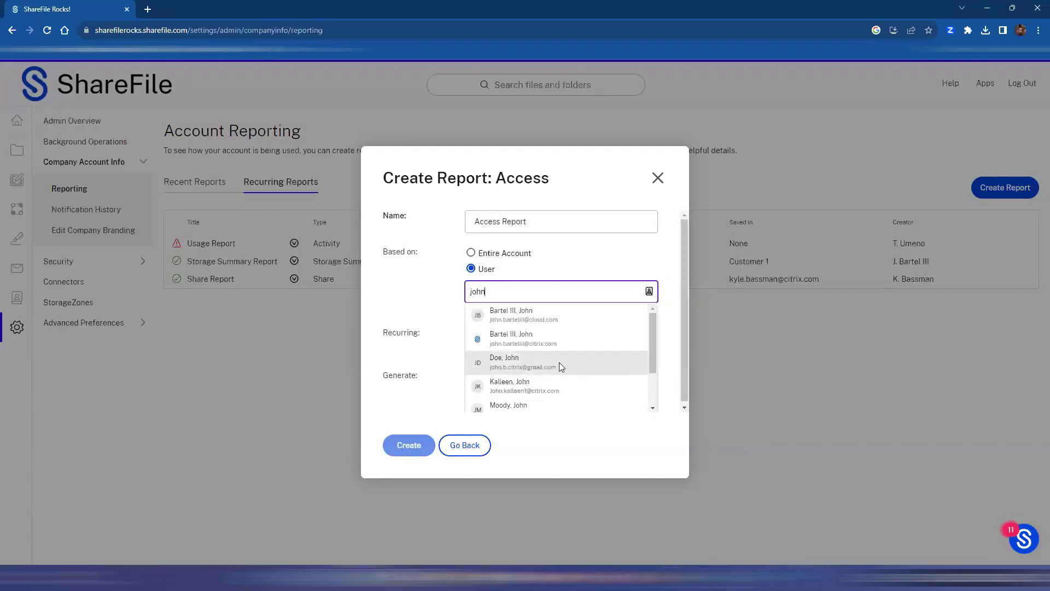
{"action": "left_click", "coordinate": [528, 364]}
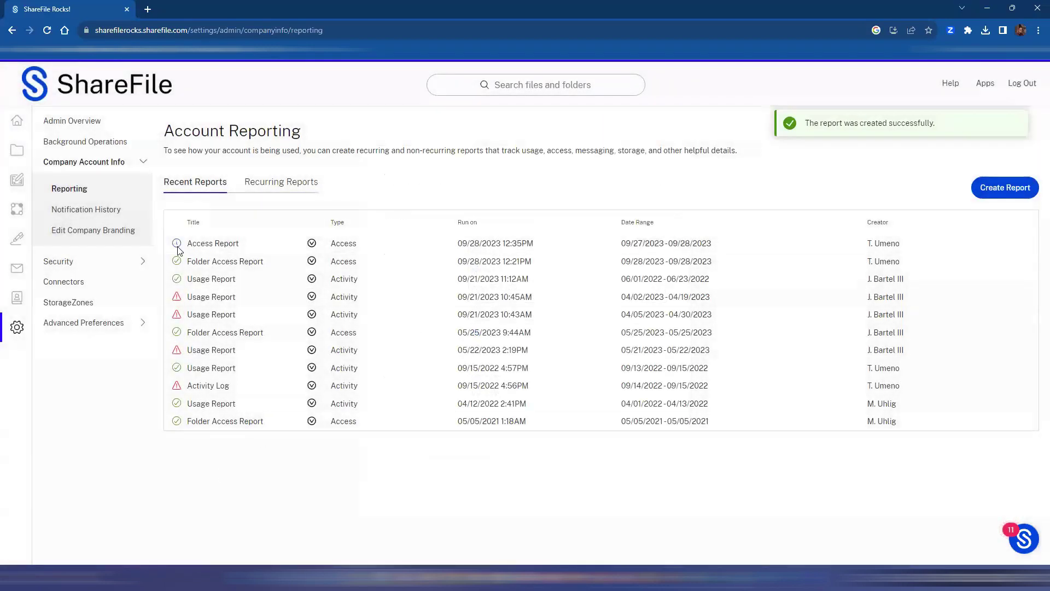
Step: Download the newest Access Report, then open it for viewing in a new tab
{"action": "left_click", "coordinate": [312, 243]}
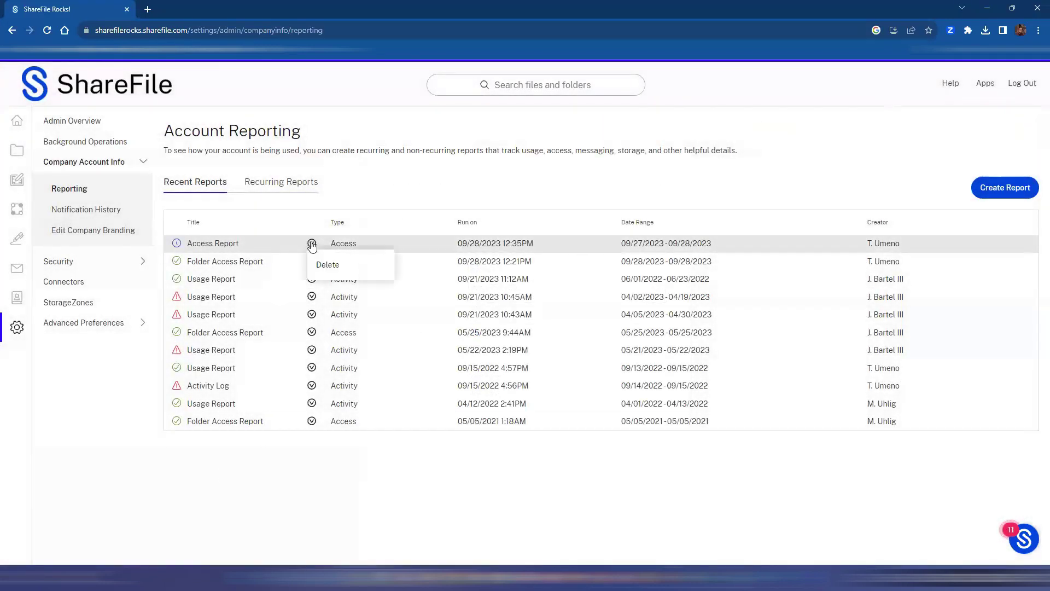
{"action": "left_click", "coordinate": [328, 264]}
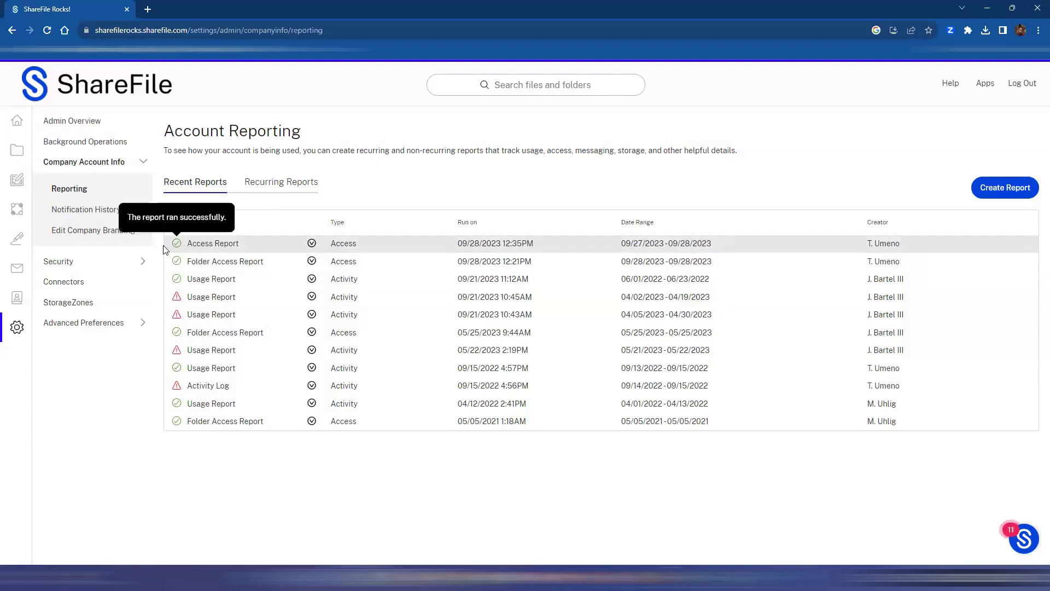
{"action": "left_click", "coordinate": [312, 242]}
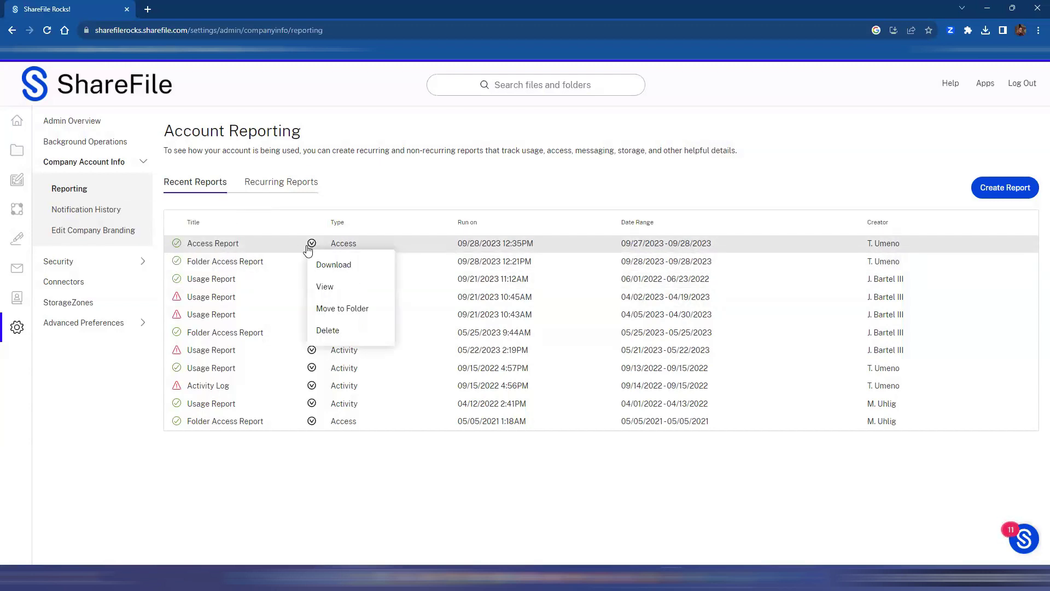
{"action": "left_click", "coordinate": [340, 265]}
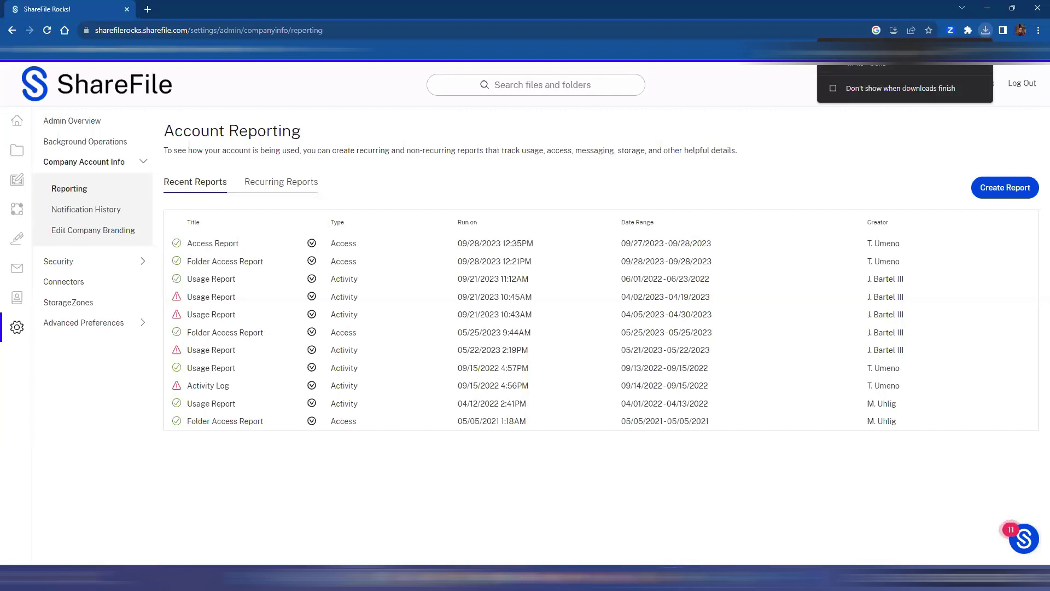
{"action": "left_click", "coordinate": [312, 261]}
{"action": "left_click", "coordinate": [312, 243]}
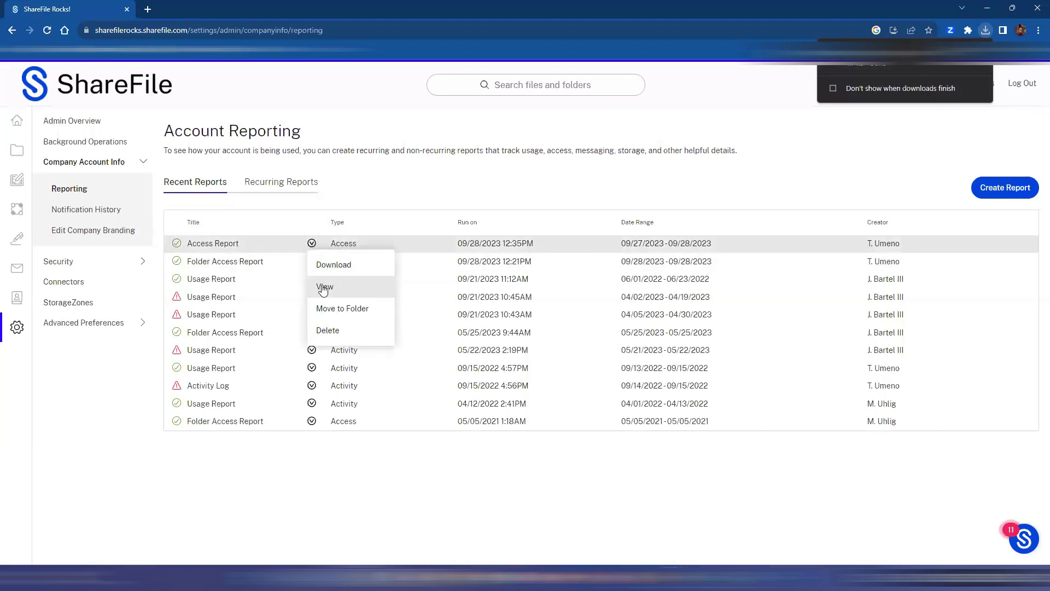
{"action": "left_click", "coordinate": [323, 286]}
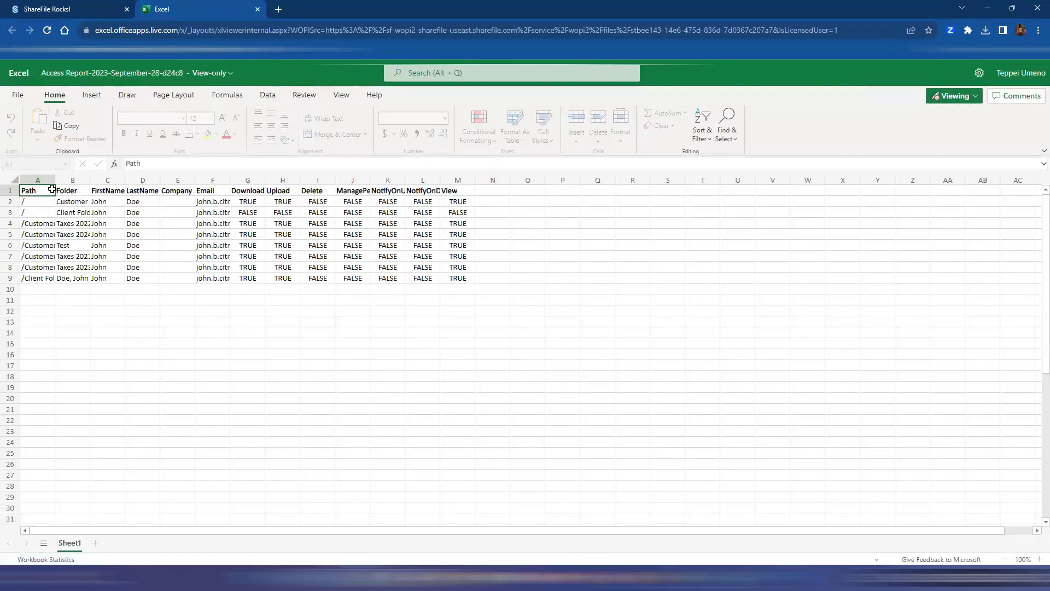
Step: Widen the Access Report's column A to show full folder paths, then close the Excel tab
{"action": "left_click_drag", "start_coordinate": [55, 180], "coordinate": [452, 182]}
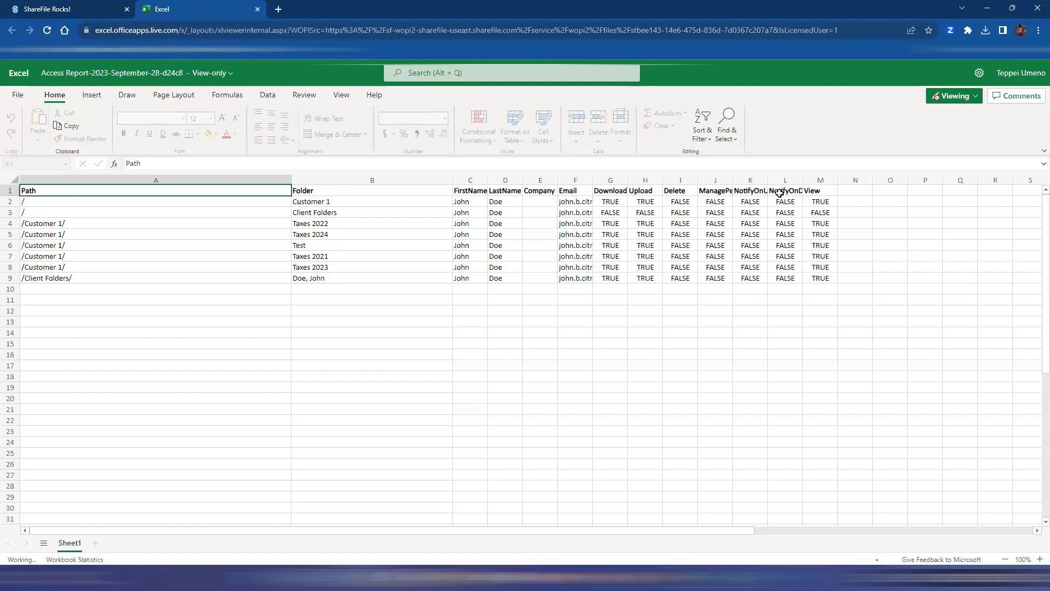
{"action": "left_click", "coordinate": [258, 10]}
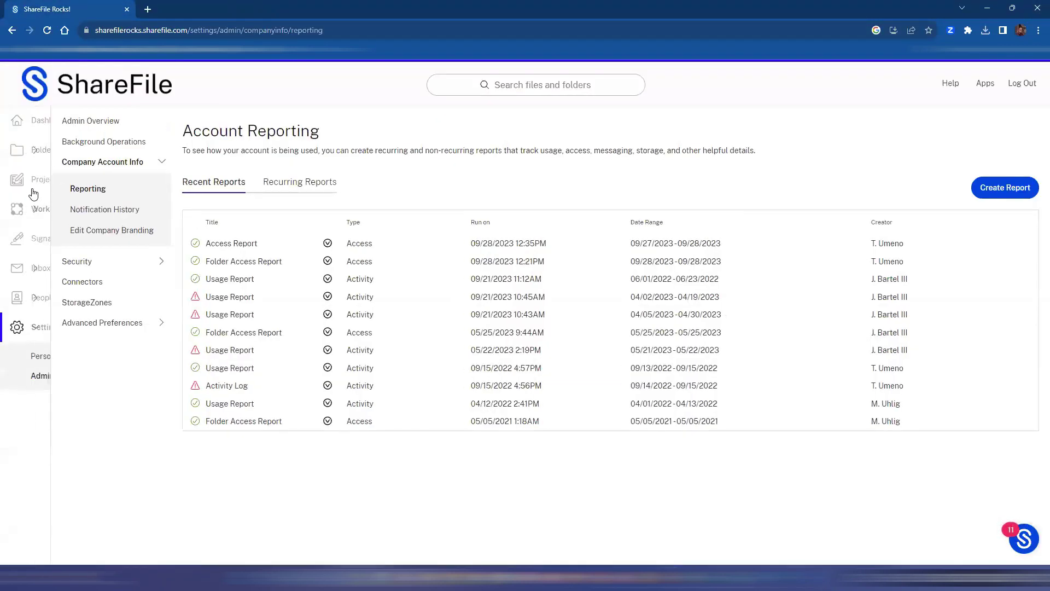
Step: Expand the left navigation and go to the Shared Folders list
{"action": "left_click", "coordinate": [44, 150]}
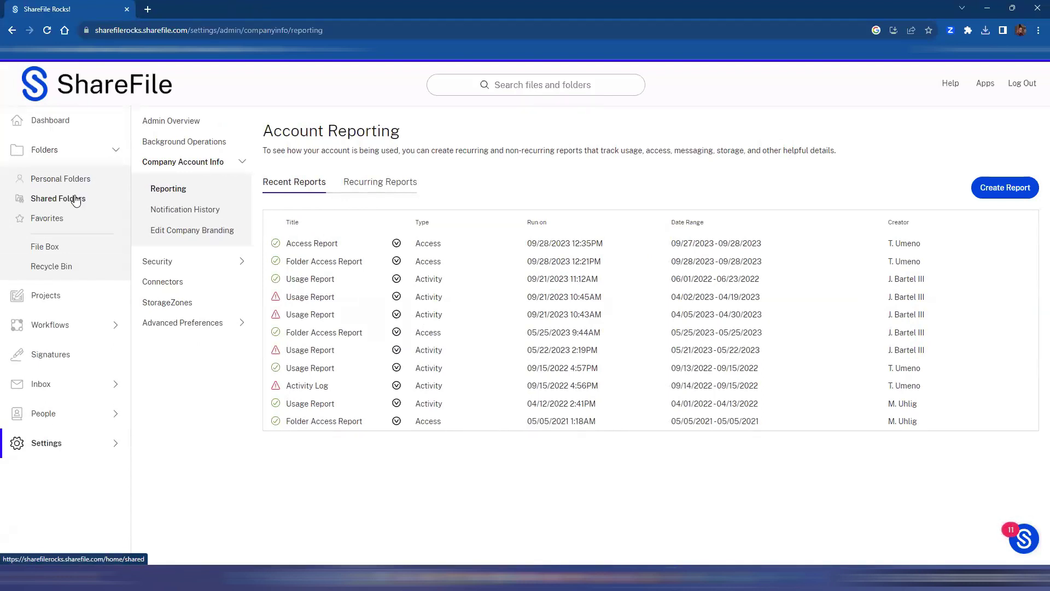
{"action": "left_click", "coordinate": [76, 199]}
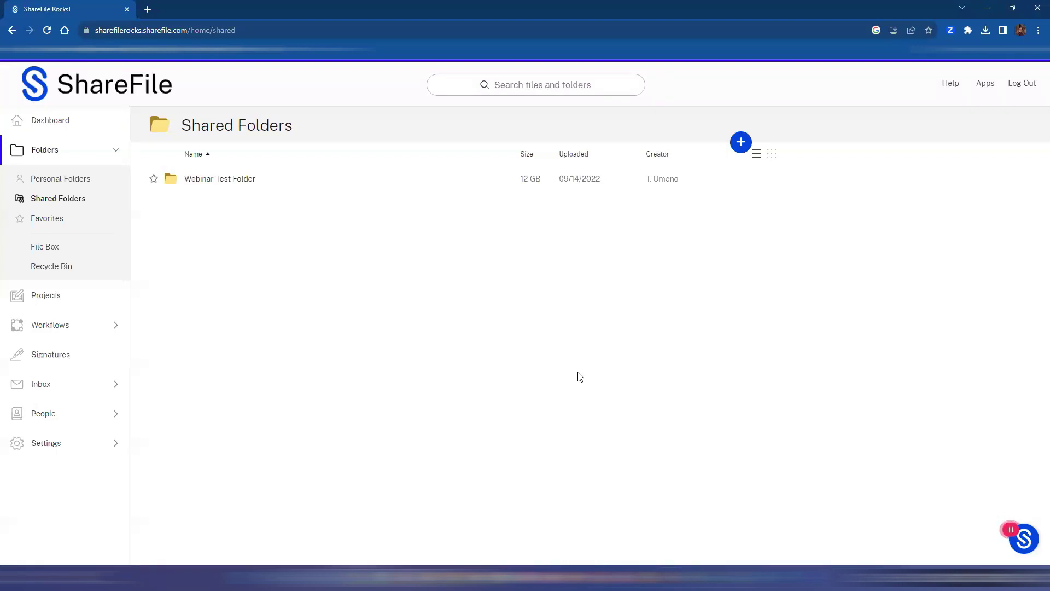
Step: Start sharing New Excel Sheet.xlsx from Webinar Test Folder, briefly trying Send to specific people
{"action": "left_click", "coordinate": [215, 179]}
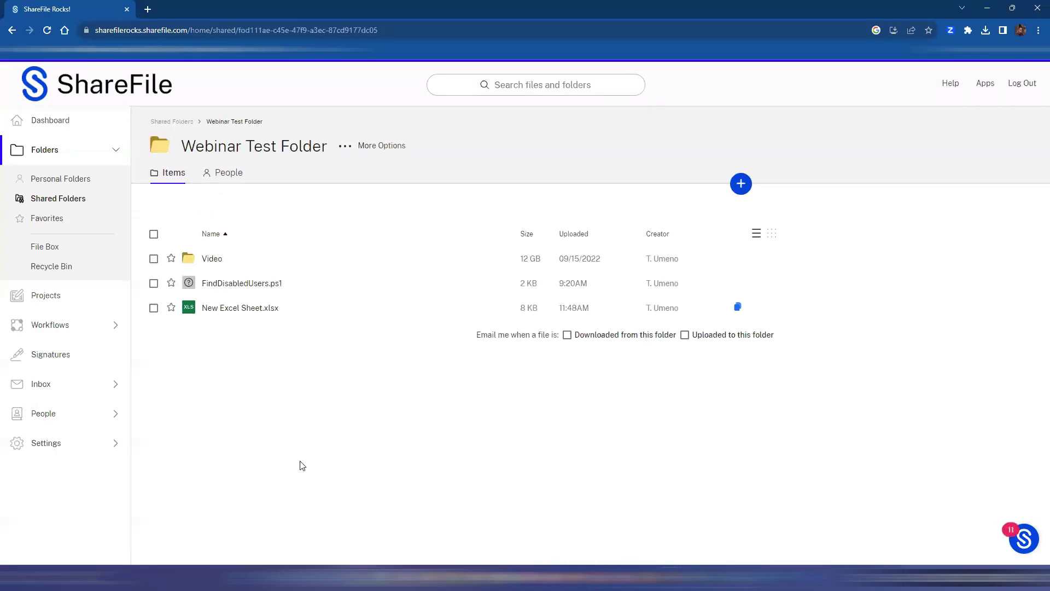
{"action": "left_click", "coordinate": [153, 308]}
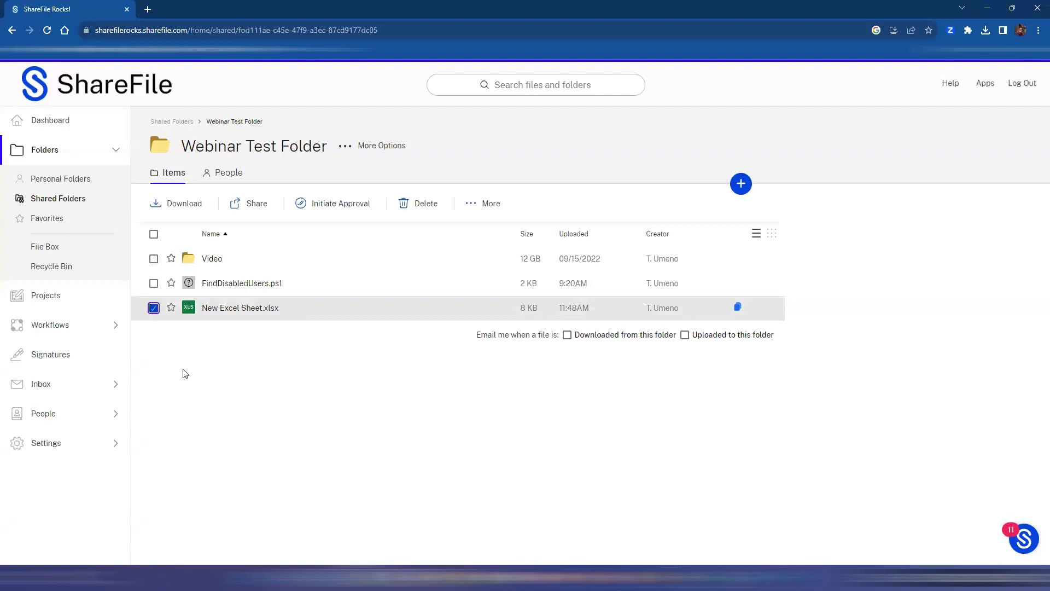
{"action": "left_click", "coordinate": [257, 207]}
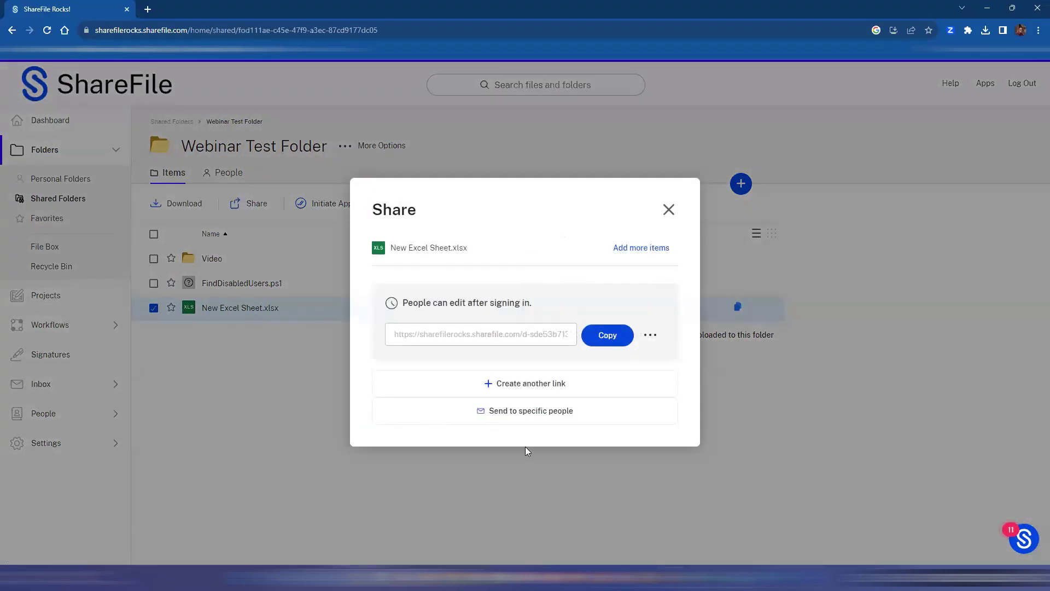
{"action": "left_click", "coordinate": [541, 414]}
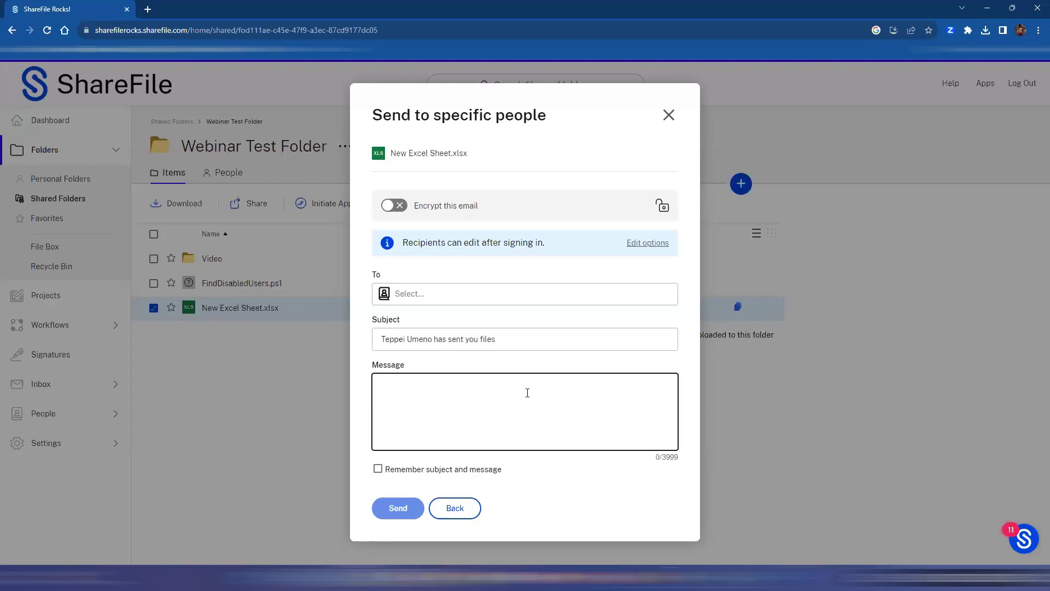
{"action": "left_click", "coordinate": [419, 294]}
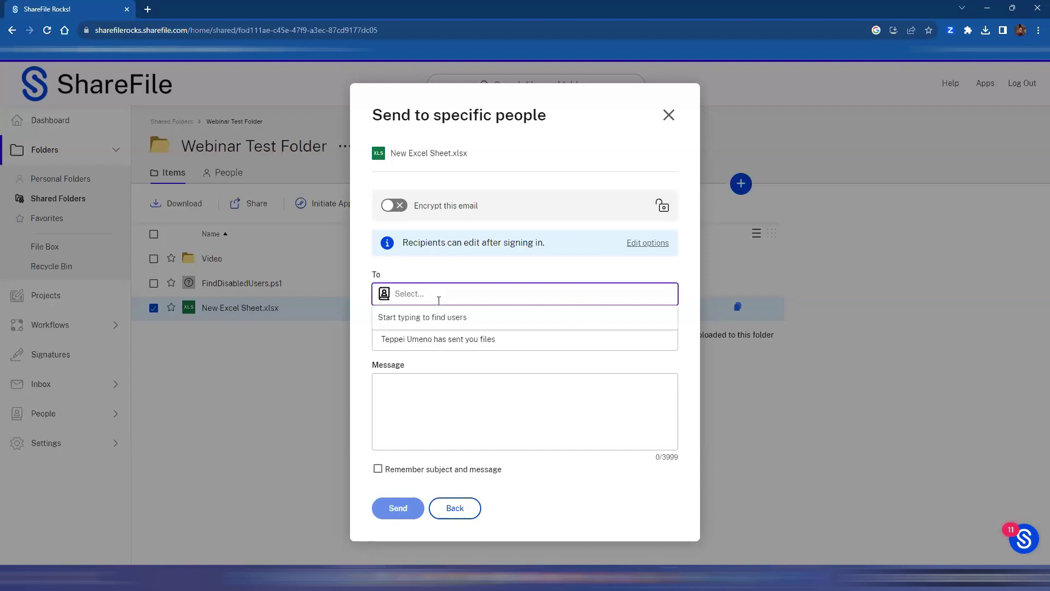
{"action": "left_click", "coordinate": [454, 507]}
Step: Bring up the options menu for the spreadsheet's share link
{"action": "left_click", "coordinate": [651, 335]}
{"action": "left_click", "coordinate": [641, 249]}
{"action": "left_click", "coordinate": [651, 335]}
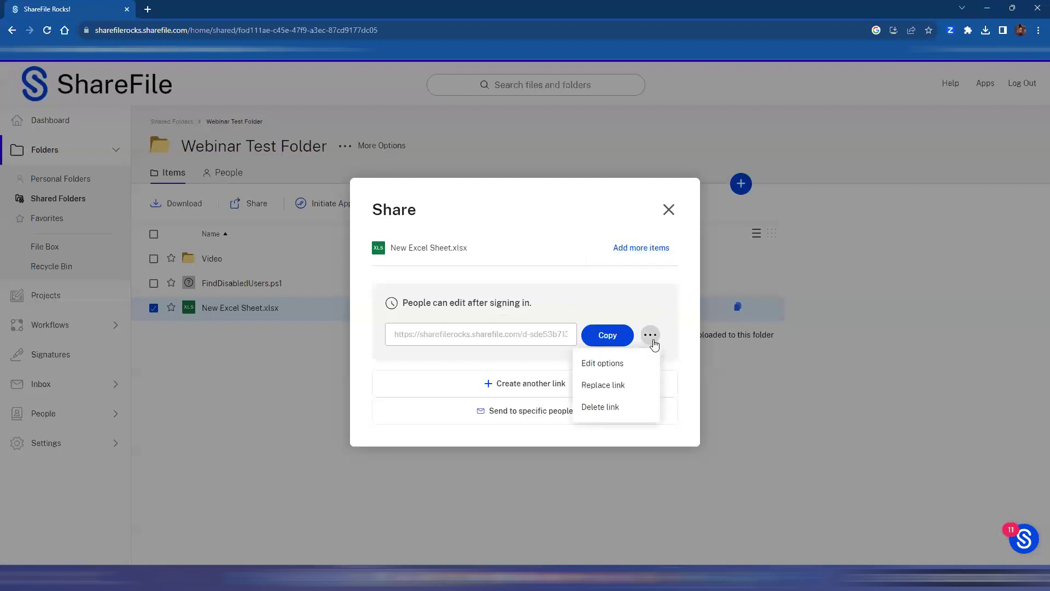
Step: In the link's Edit options, set access to Employee users and permission to Download, then close
{"action": "left_click", "coordinate": [645, 363]}
{"action": "left_click", "coordinate": [530, 322]}
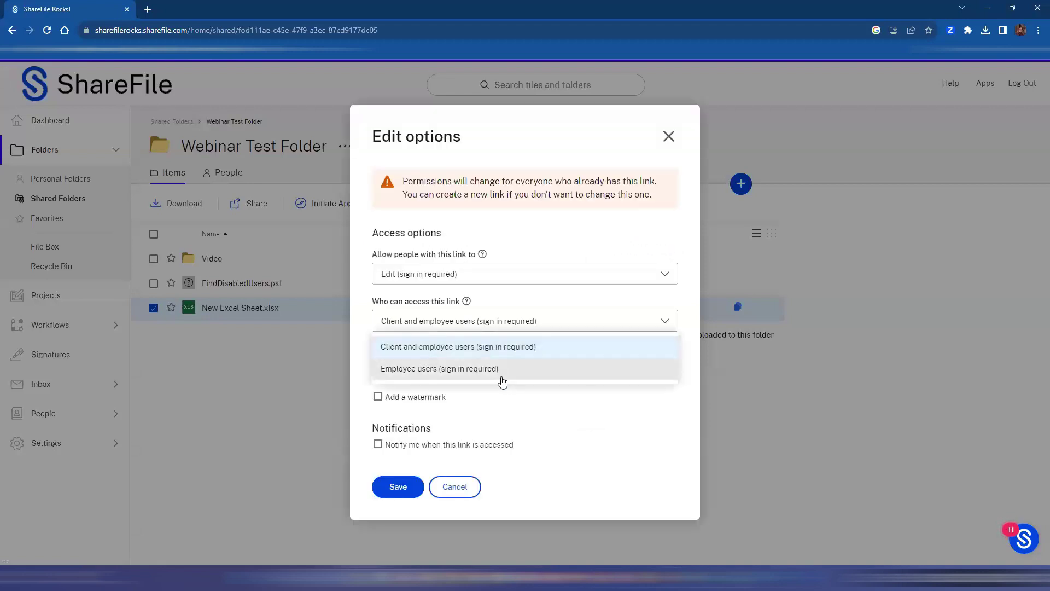
{"action": "left_click", "coordinate": [501, 375]}
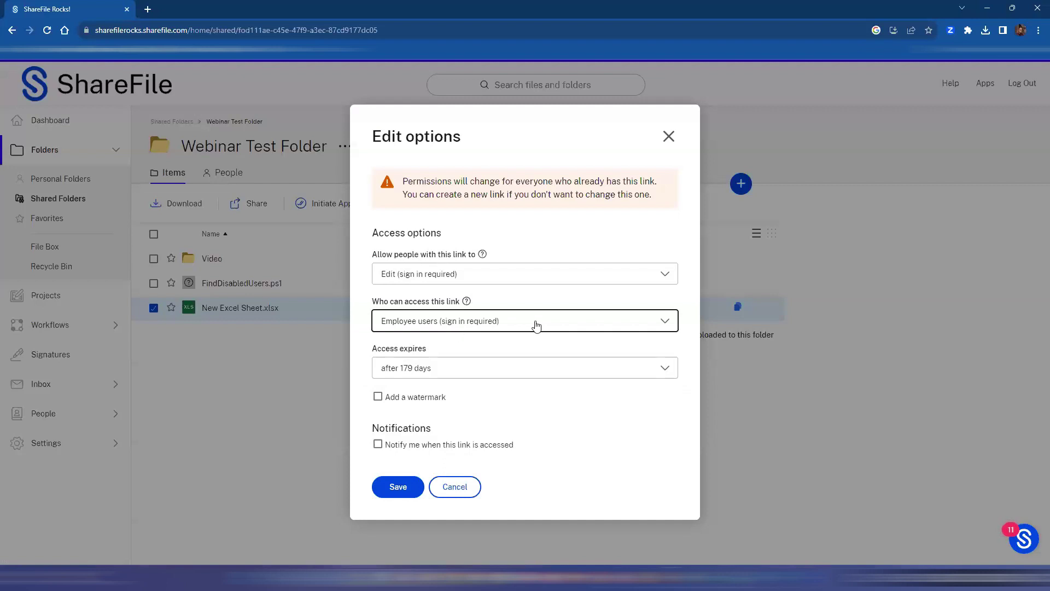
{"action": "left_click", "coordinate": [483, 275]}
{"action": "left_click", "coordinate": [480, 321]}
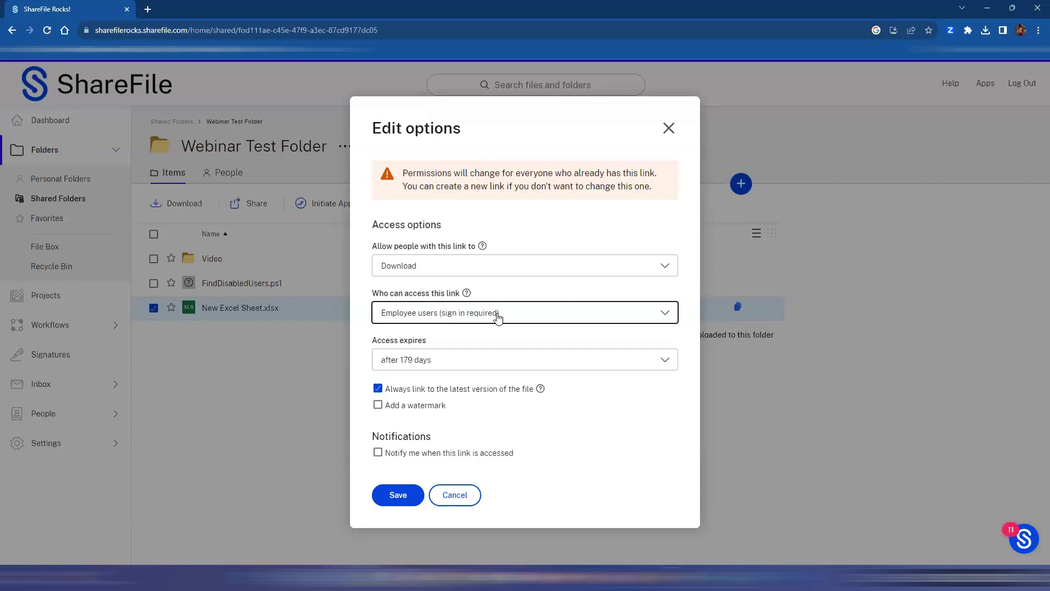
{"action": "left_click", "coordinate": [397, 495]}
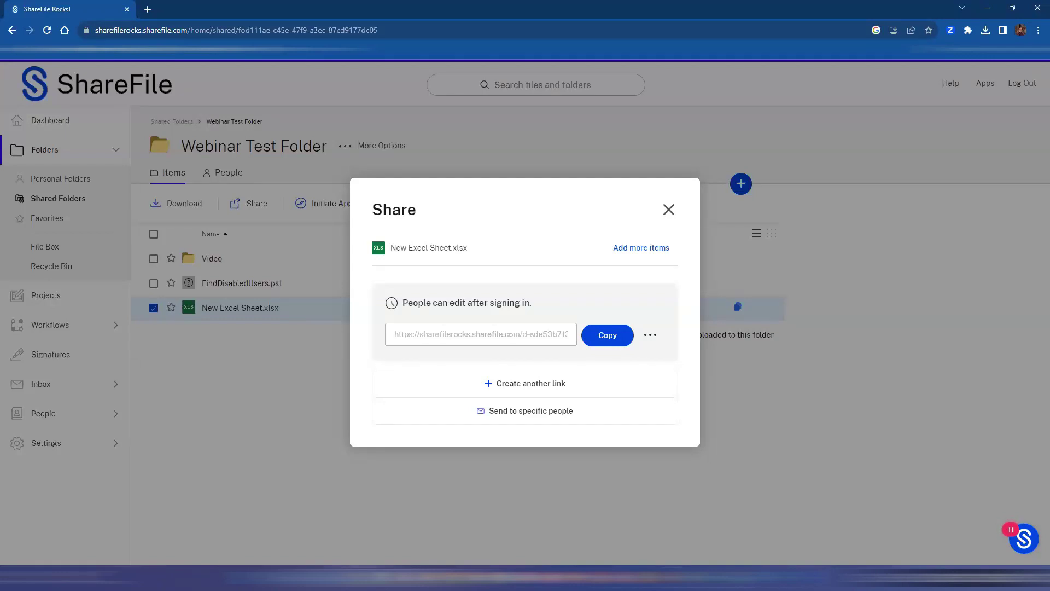
Step: Close the Share dialog, returning to Webinar Test Folder's file list
{"action": "left_click", "coordinate": [668, 210]}
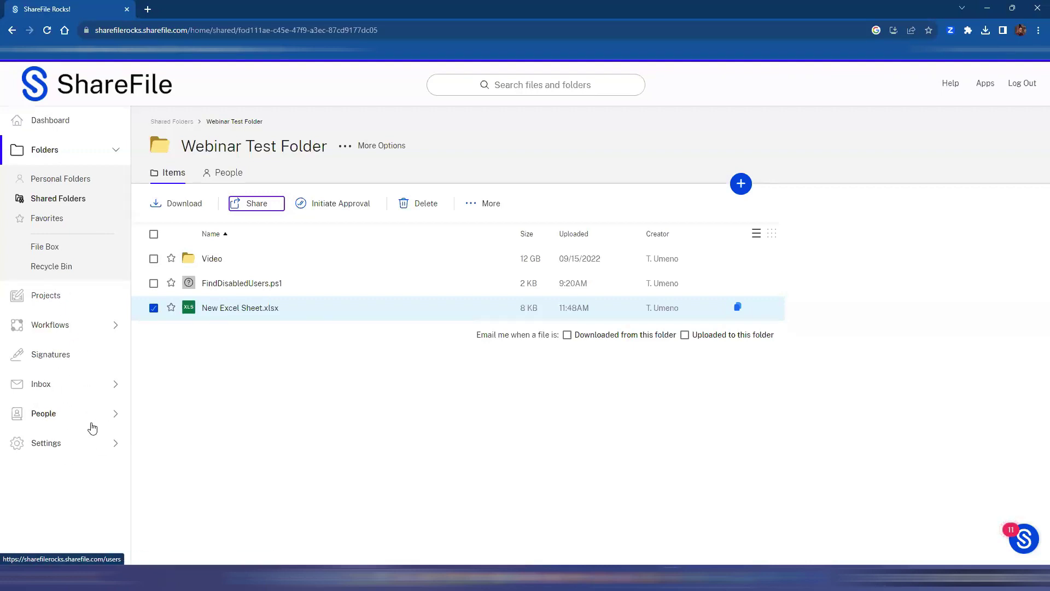
{"action": "left_click", "coordinate": [245, 395]}
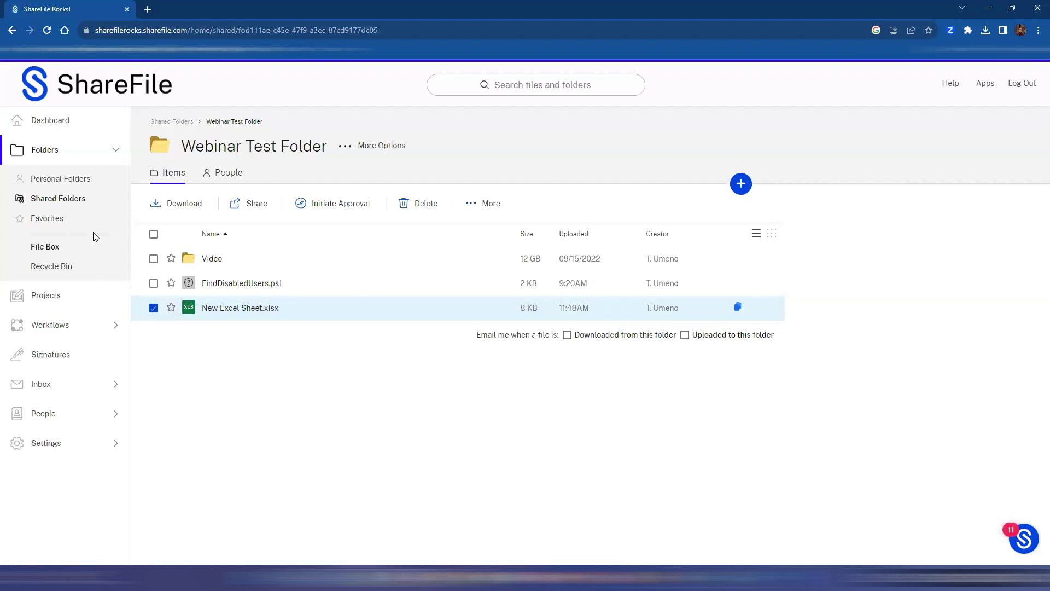
Step: From Shared Folders, go to People > Browse Employees to list employees and the 38-of-50 license usage
{"action": "left_click", "coordinate": [68, 206]}
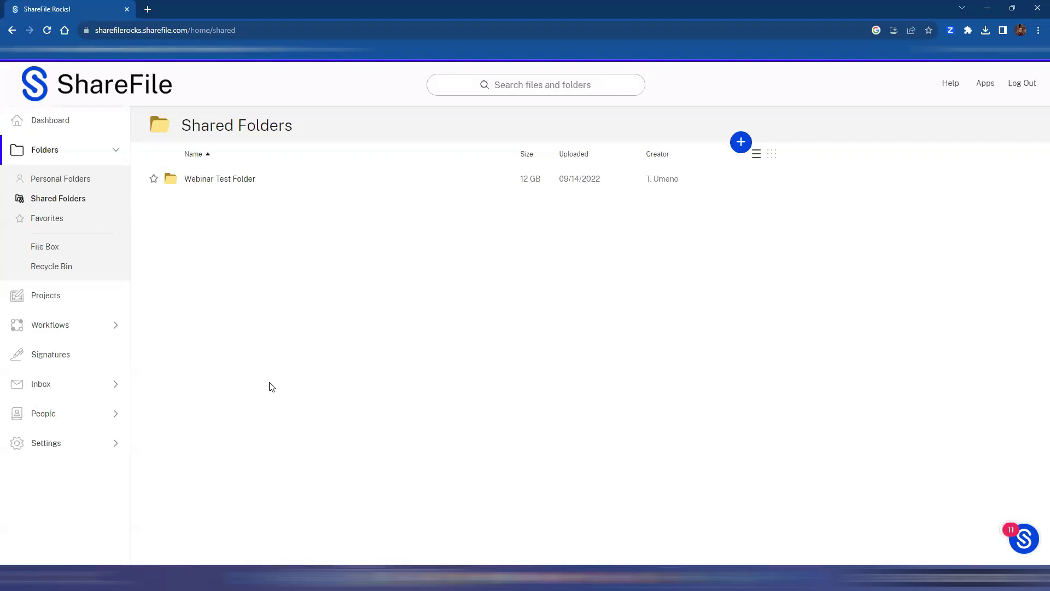
{"action": "left_click", "coordinate": [71, 427]}
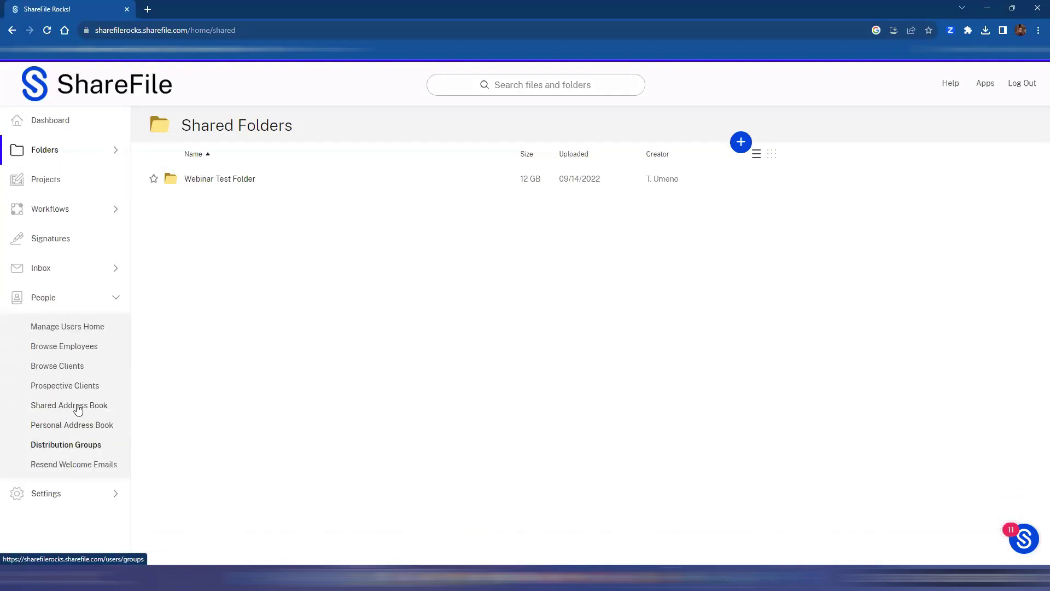
{"action": "left_click", "coordinate": [79, 346]}
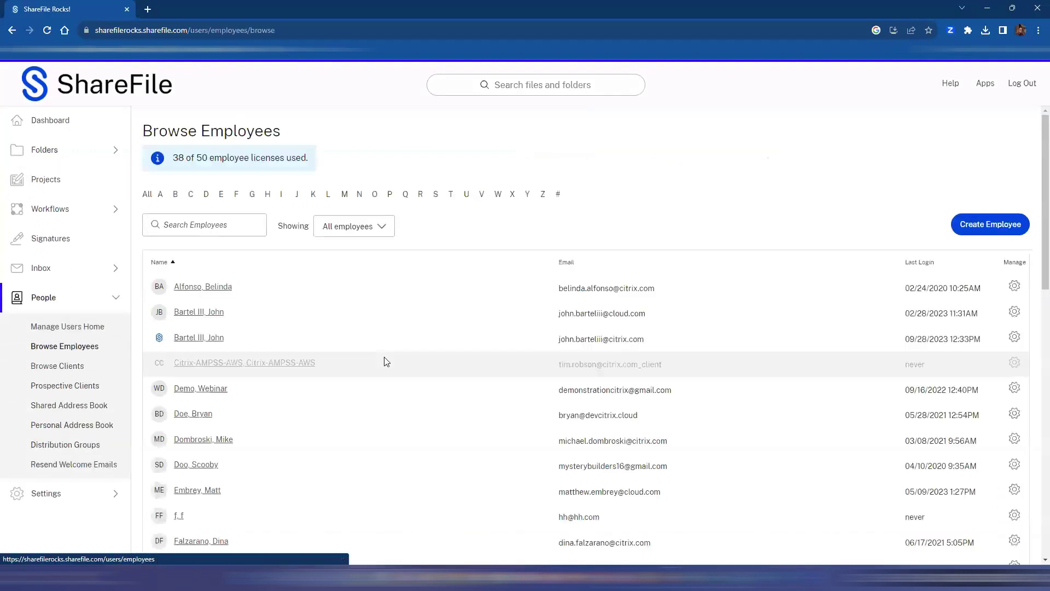
Step: Open an employee's profile and expand User Access under Employee User Settings
{"action": "left_click", "coordinate": [211, 337]}
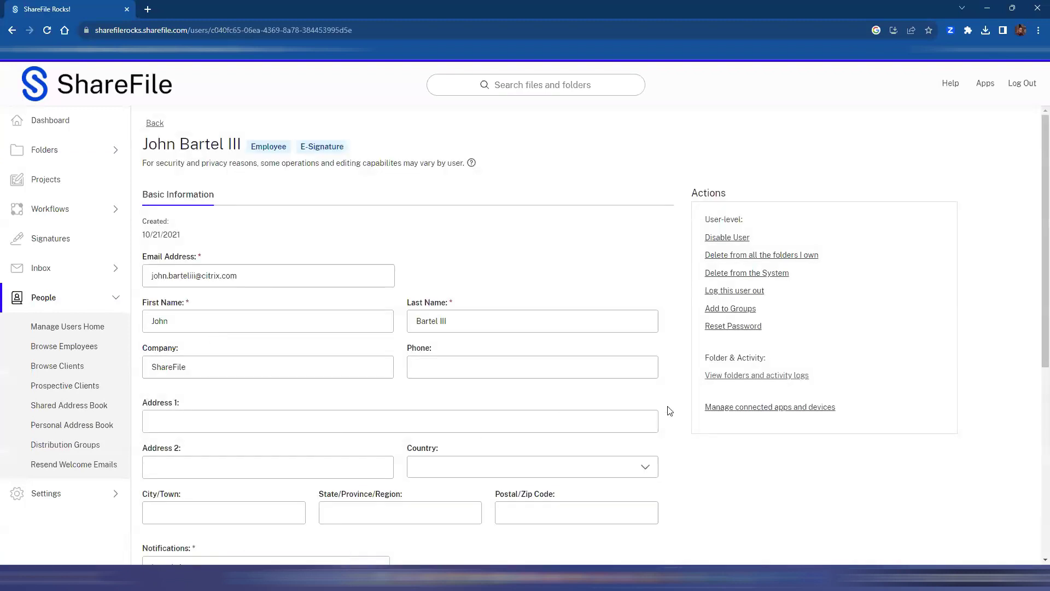
{"action": "scroll", "coordinate": [832, 440], "scroll_direction": "down", "scroll_amount": 6}
{"action": "left_click", "coordinate": [305, 444]}
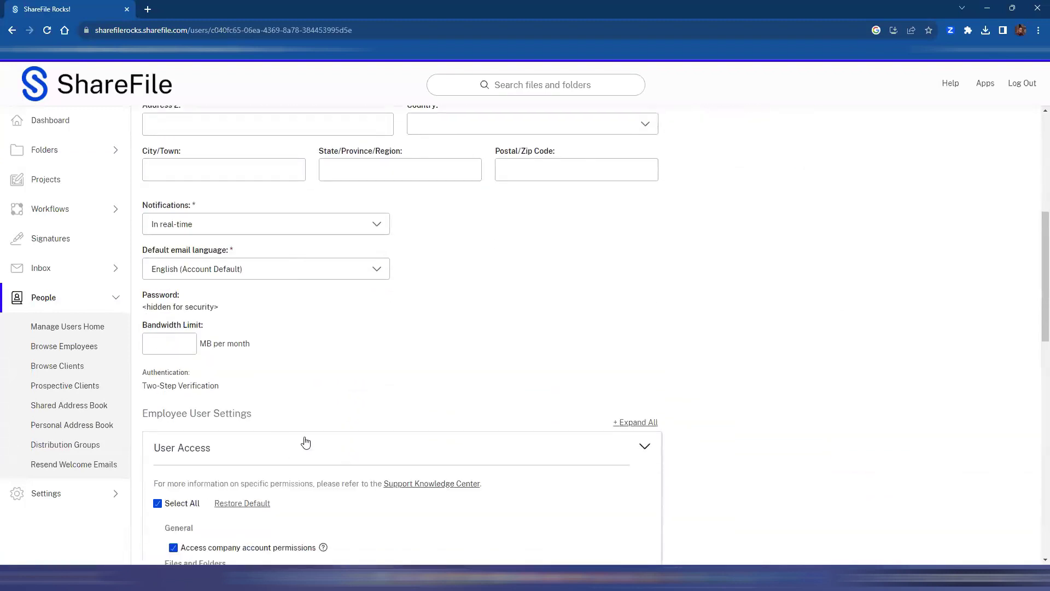
{"action": "scroll", "coordinate": [445, 404], "scroll_direction": "down", "scroll_amount": 11}
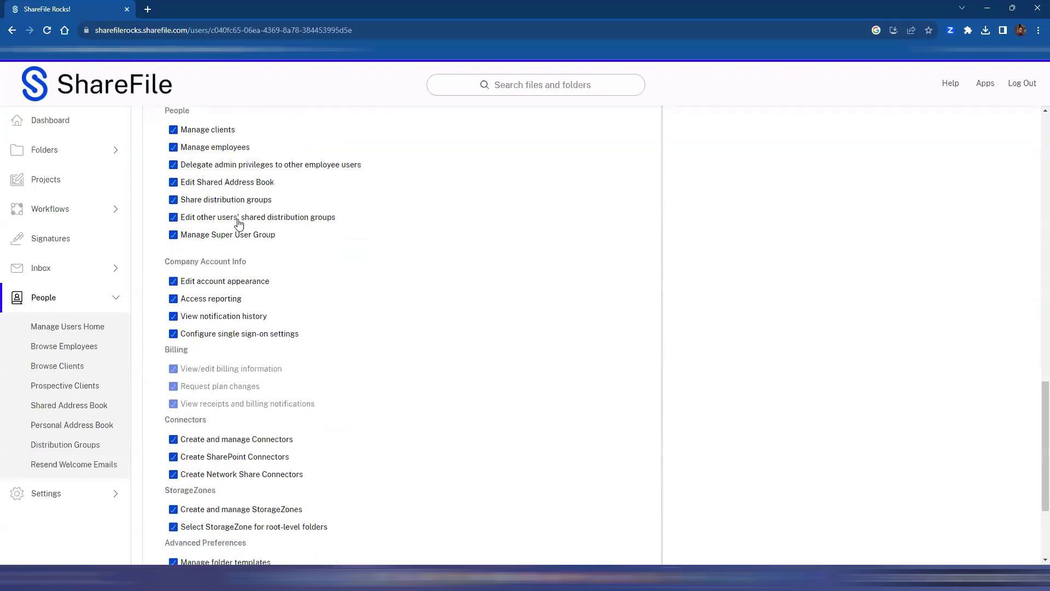
Step: Highlight the E-Signature permissions and the e-signature license note, then clear the highlight
{"action": "scroll", "coordinate": [296, 241], "scroll_direction": "up", "scroll_amount": 3}
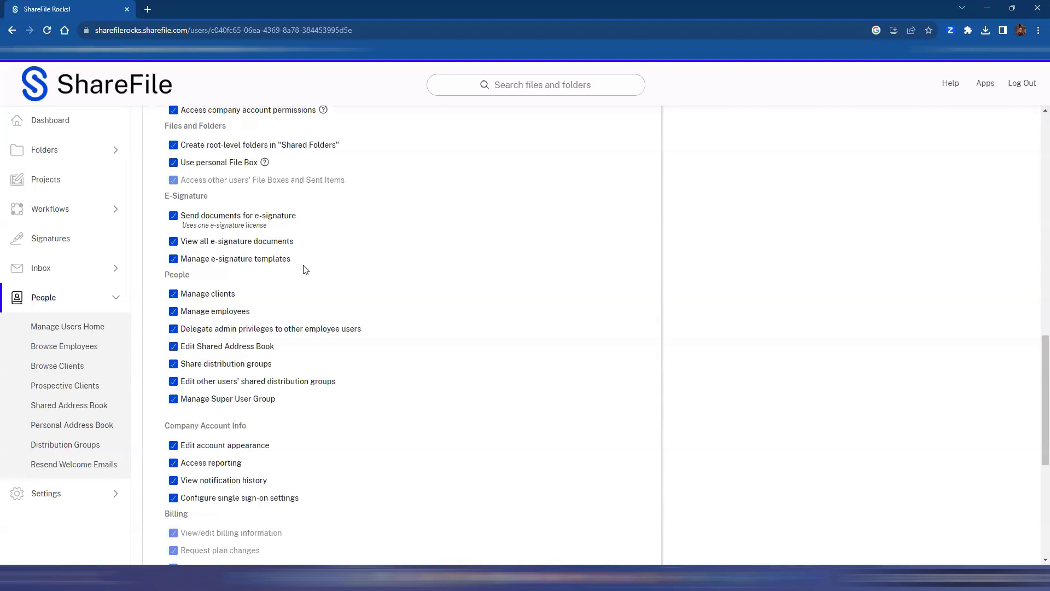
{"action": "mouse_move", "coordinate": [271, 226]}
{"action": "left_mouse_down"}
{"action": "mouse_move", "coordinate": [164, 227]}
{"action": "mouse_move", "coordinate": [200, 201]}
{"action": "mouse_move", "coordinate": [377, 247]}
{"action": "mouse_move", "coordinate": [368, 266]}
{"action": "left_mouse_up"}
{"action": "left_click", "coordinate": [315, 226]}
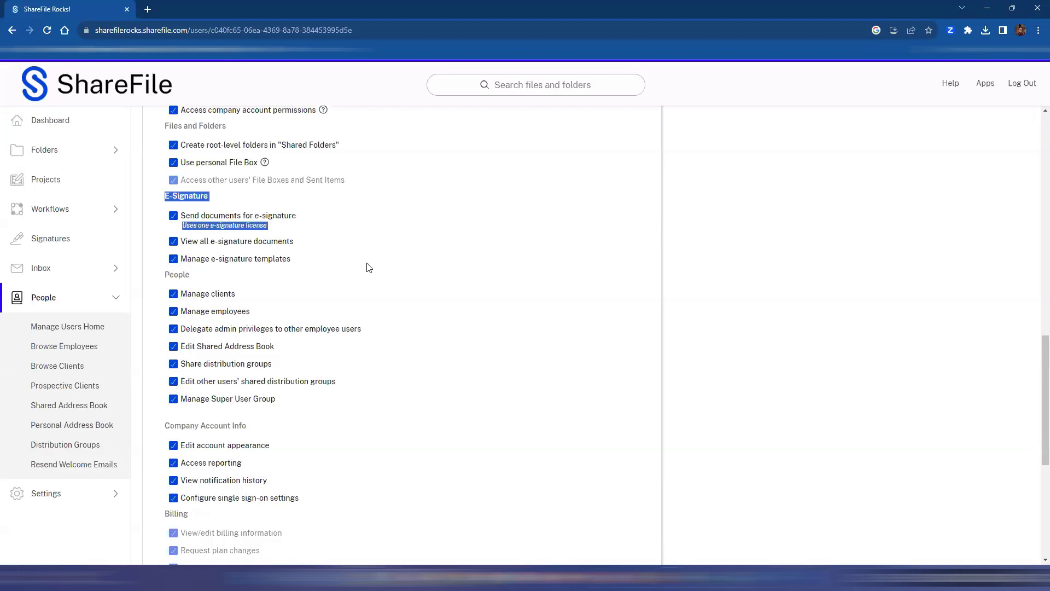
{"action": "left_click", "coordinate": [340, 247]}
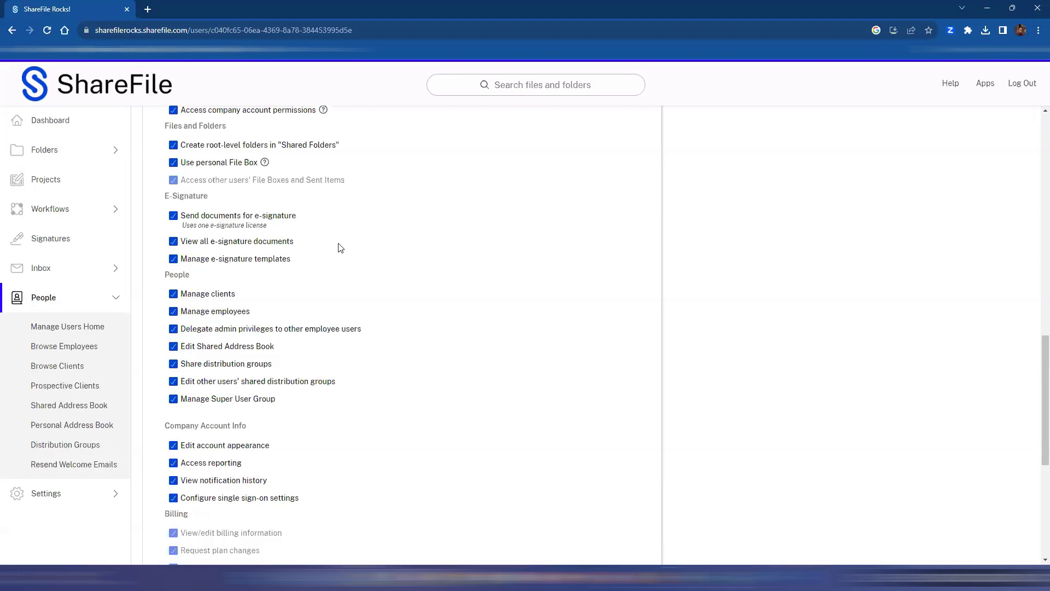
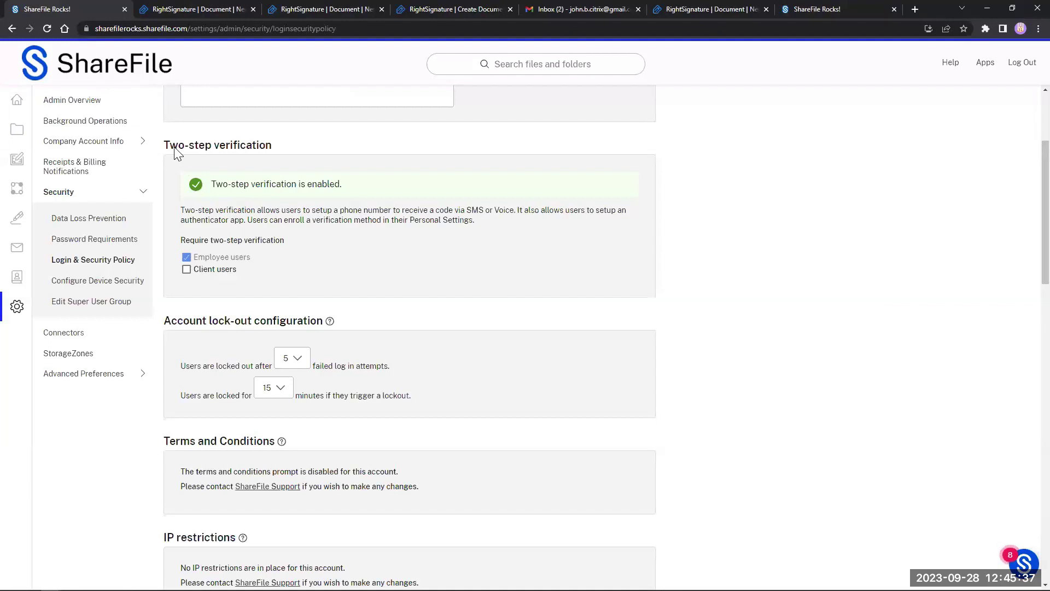
Step: View the personal Two-Step Verification and Change Security Question pages under Personal Security
{"action": "mouse_move", "coordinate": [17, 306]}
{"action": "left_click", "coordinate": [46, 336]}
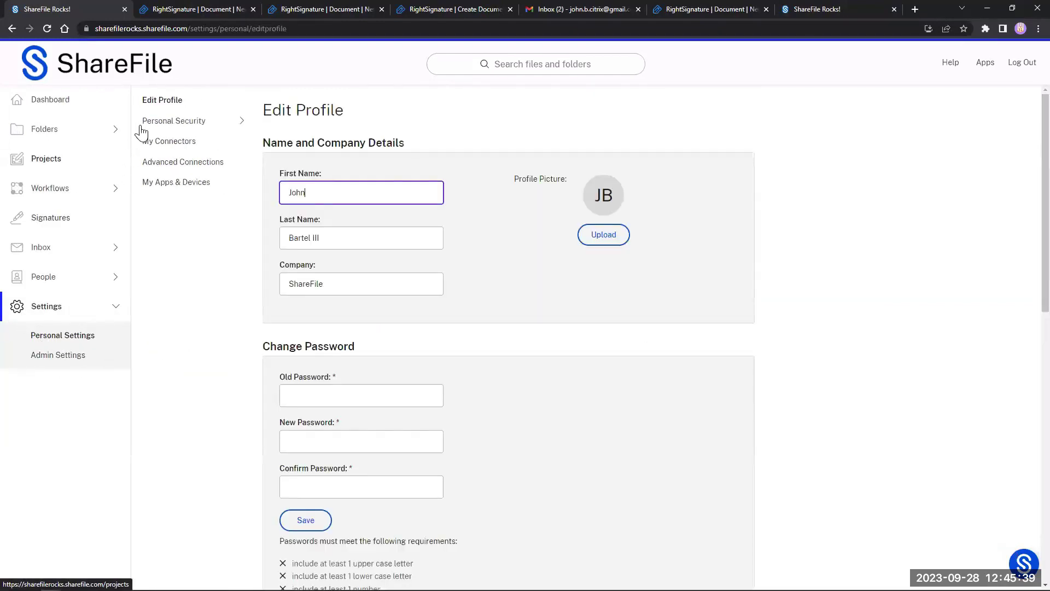
{"action": "left_click", "coordinate": [164, 121]}
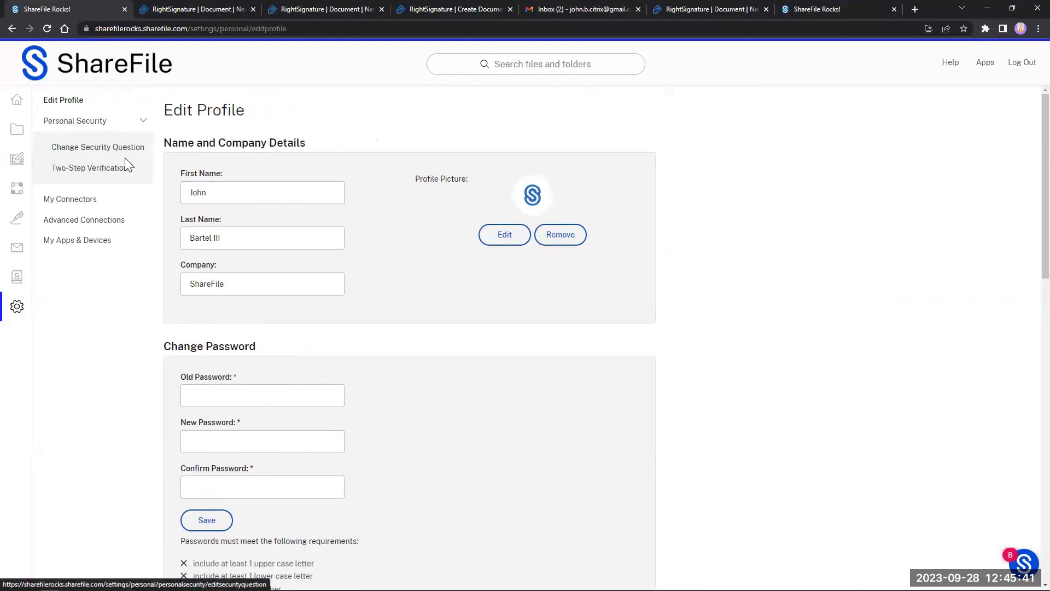
{"action": "left_click", "coordinate": [124, 167]}
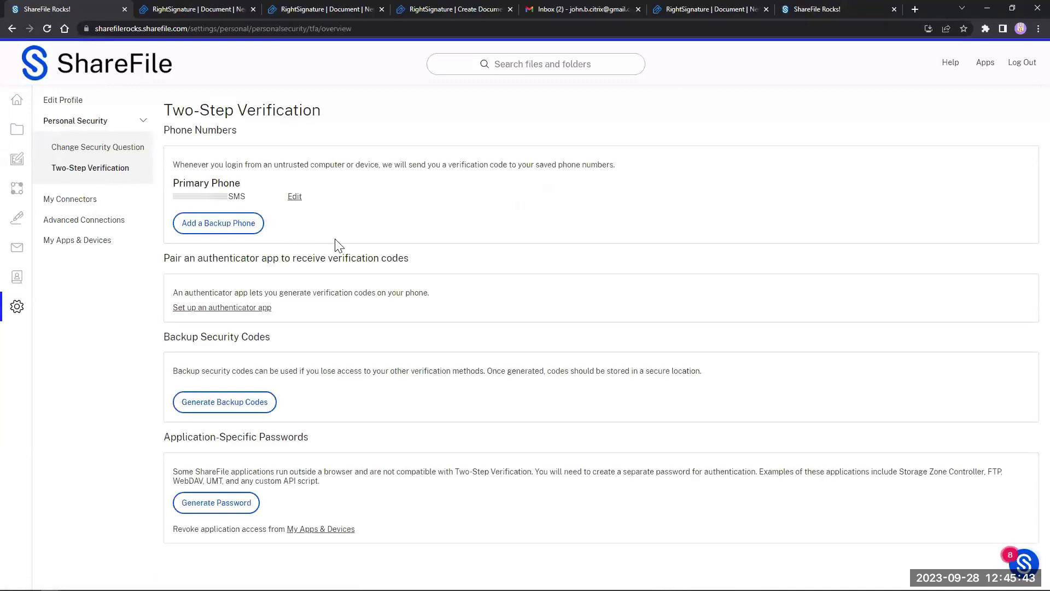
{"action": "left_click", "coordinate": [80, 153]}
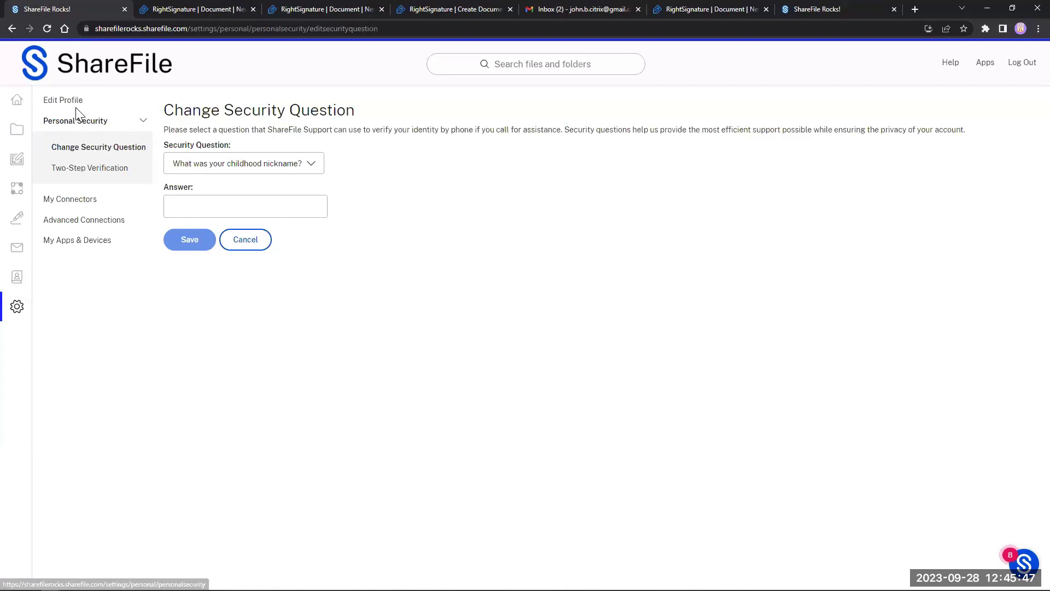
Step: Go to the Admin Settings overview and expand its Security section
{"action": "mouse_move", "coordinate": [17, 323]}
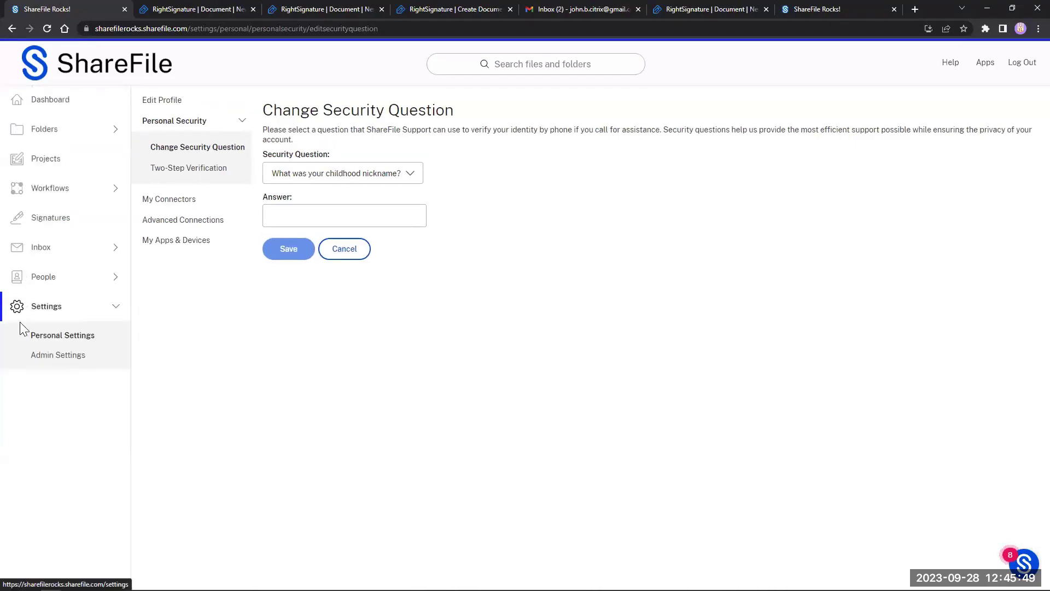
{"action": "left_click", "coordinate": [47, 355]}
{"action": "left_click", "coordinate": [152, 197]}
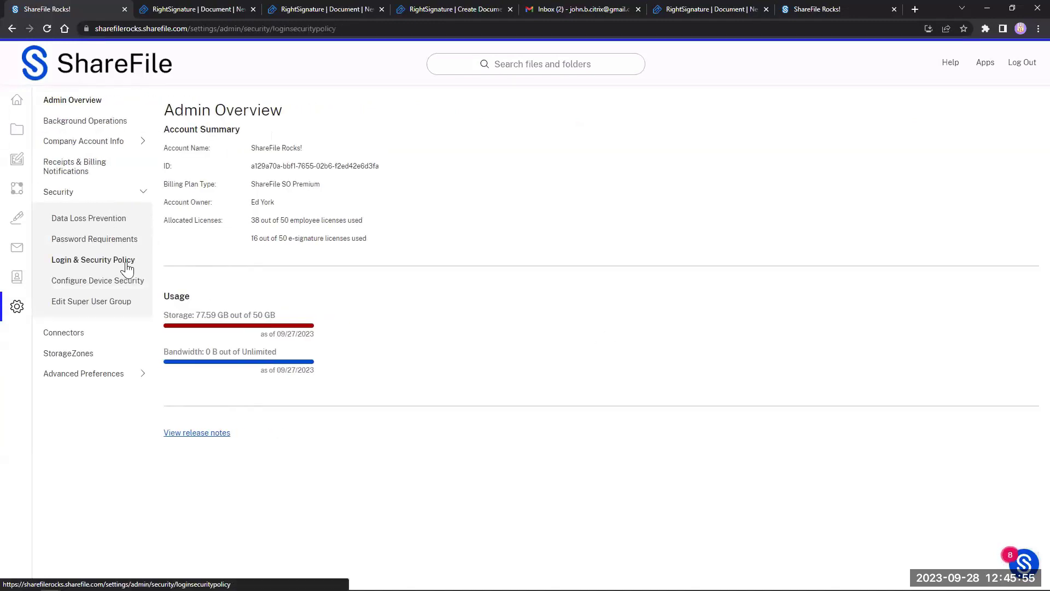
Step: Check employee two-step verification in Login & Security Policy, then show personal Two-Step Verification
{"action": "left_click", "coordinate": [121, 261]}
{"action": "scroll", "coordinate": [294, 311], "scroll_direction": "down", "scroll_amount": 2}
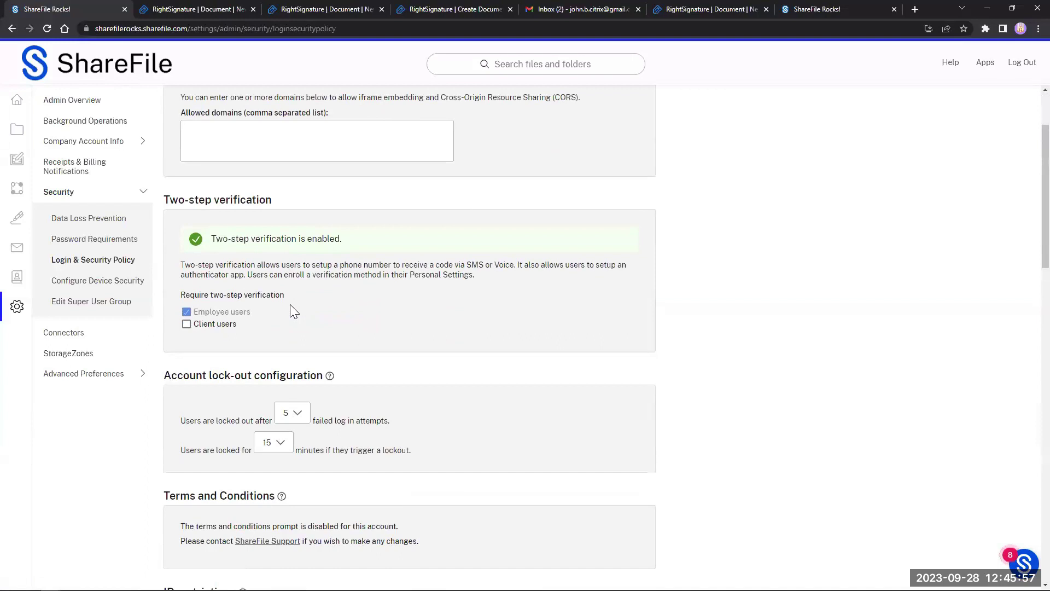
{"action": "scroll", "coordinate": [290, 306], "scroll_direction": "down", "scroll_amount": 1}
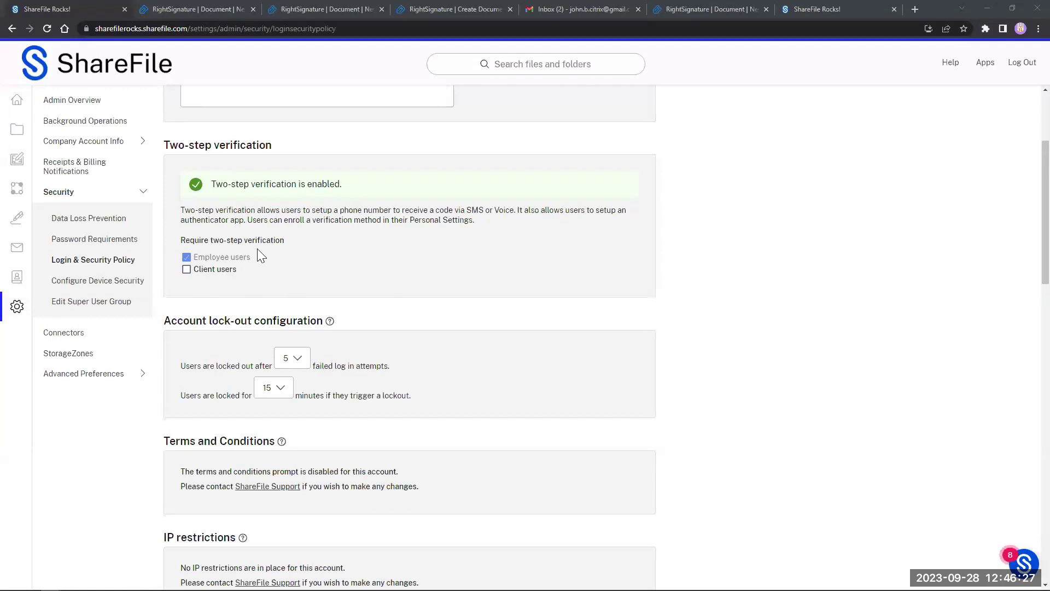
{"action": "left_click", "coordinate": [17, 308]}
{"action": "left_click", "coordinate": [187, 270]}
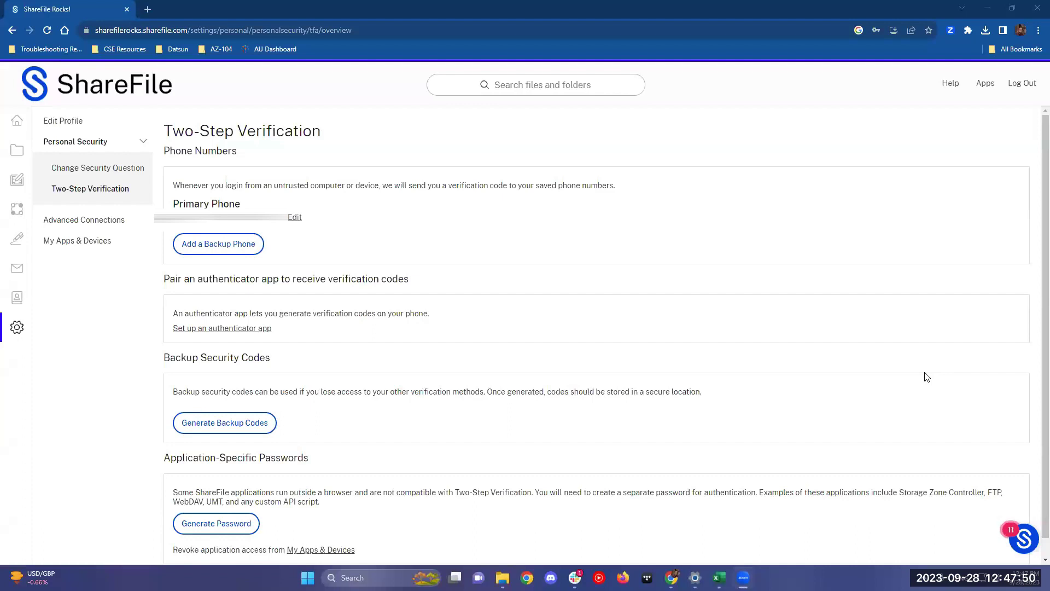
Step: Return to the browser tab showing the admin Login & Security Policy page
{"action": "mouse_move", "coordinate": [4, 257]}
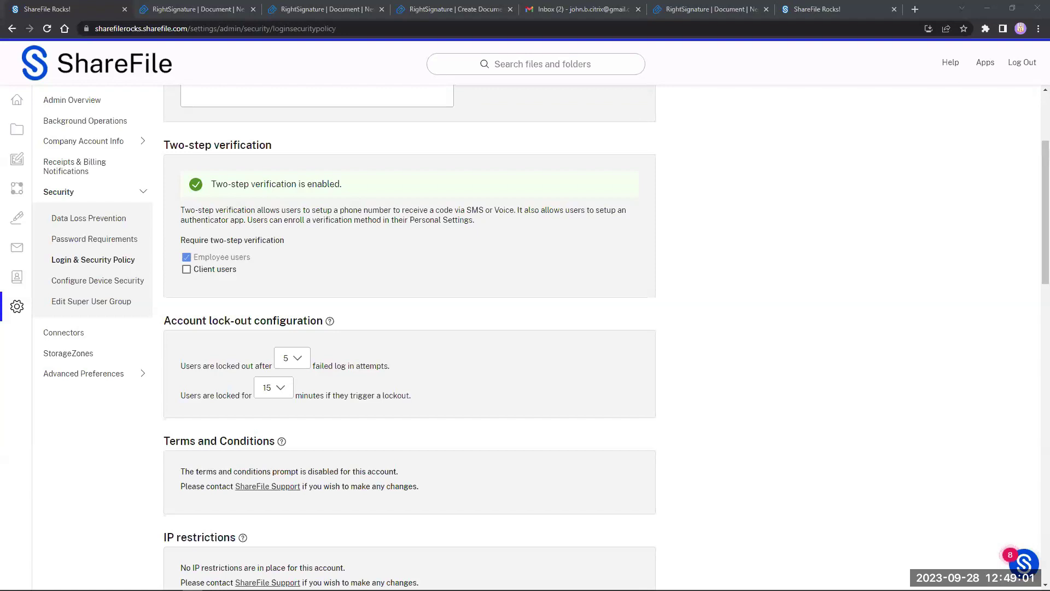
Step: Generate a Request Files upload link from the ShareFile dashboard
{"action": "mouse_move", "coordinate": [150, 203]}
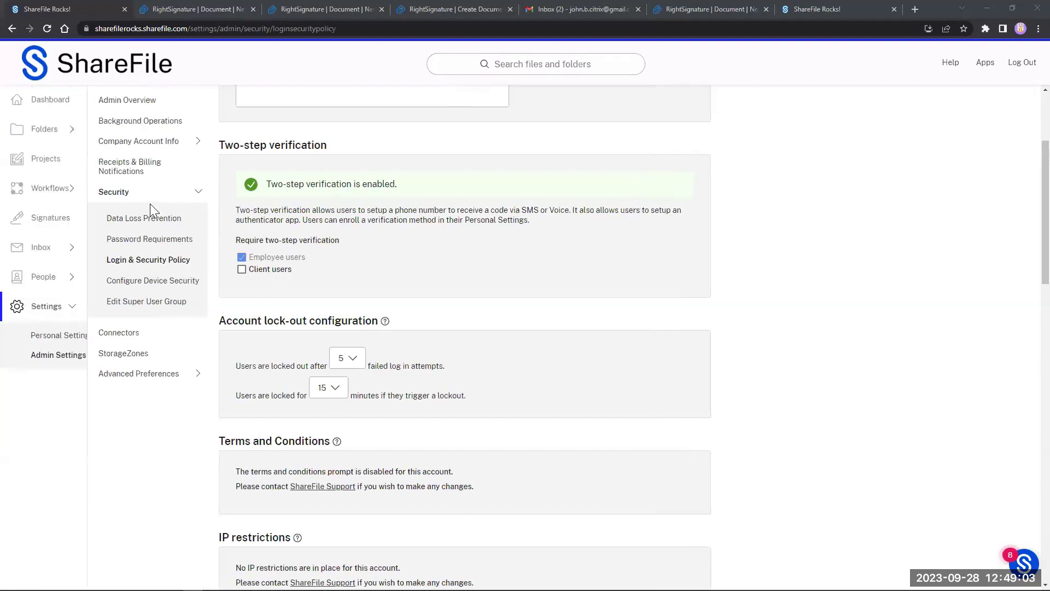
{"action": "left_click", "coordinate": [46, 99]}
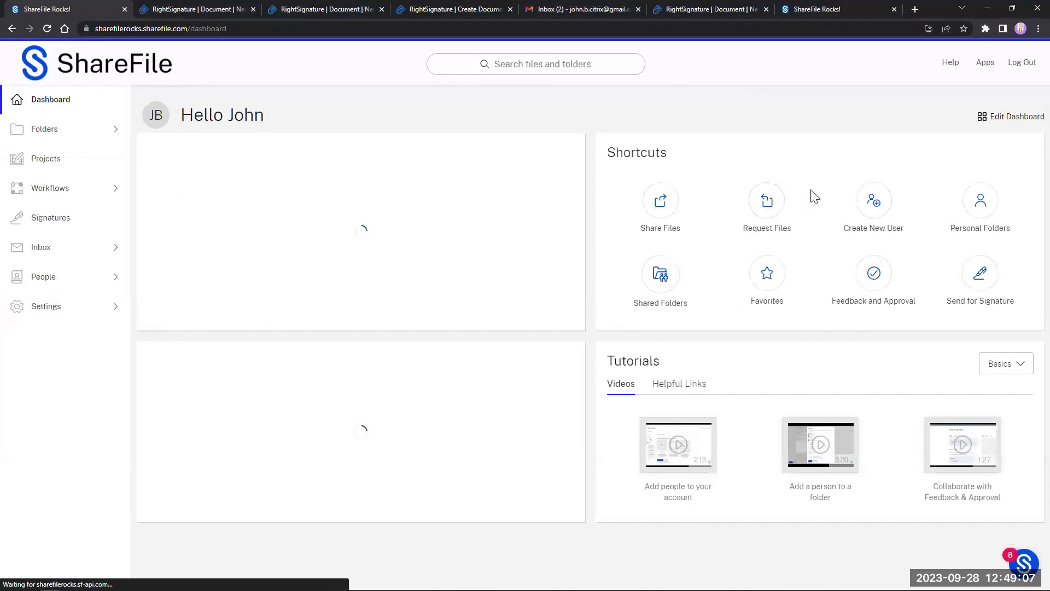
{"action": "left_click", "coordinate": [767, 201]}
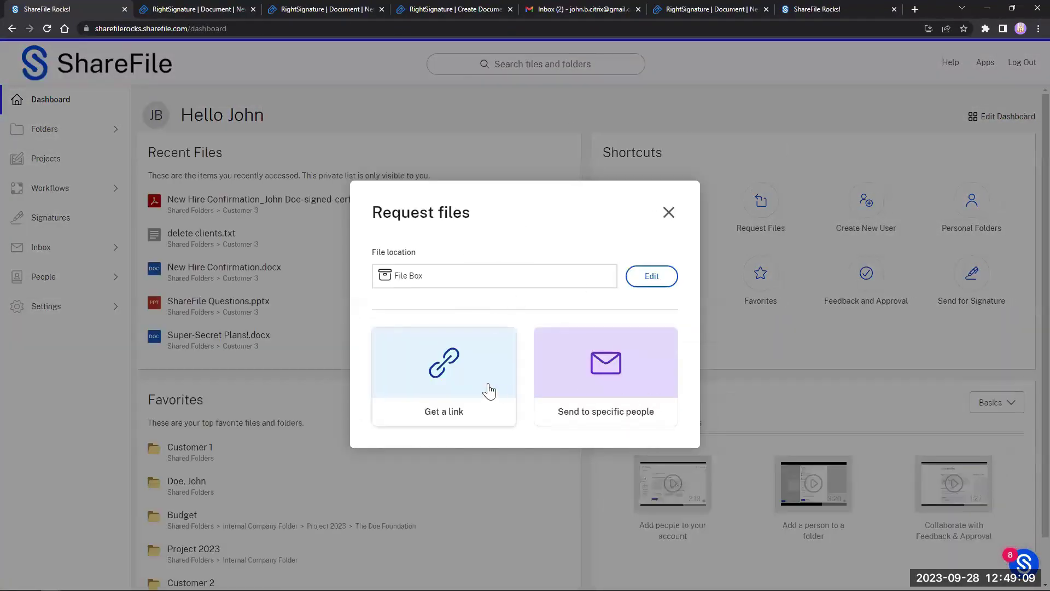
{"action": "left_click", "coordinate": [460, 373]}
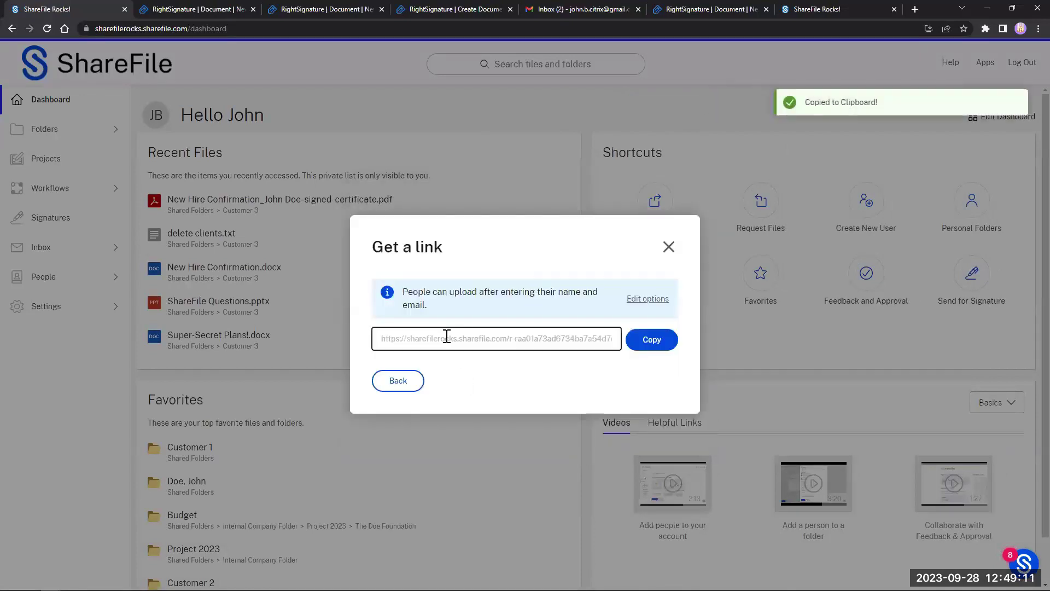
Step: Select the full upload link URL and open its access options and expiry choices
{"action": "left_click_drag", "start_coordinate": [556, 339], "coordinate": [380, 337]}
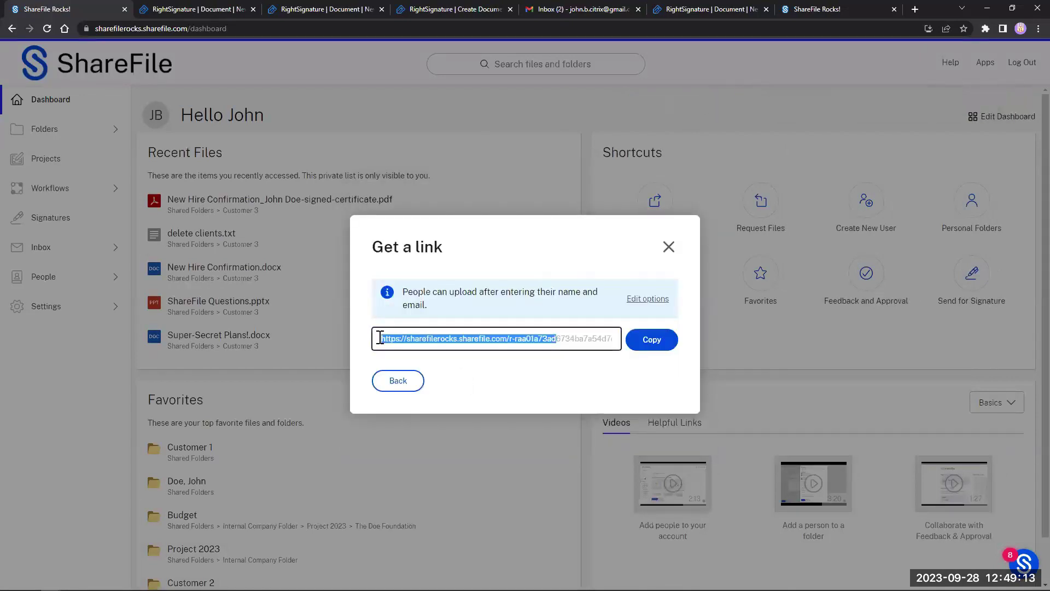
{"action": "left_click", "coordinate": [380, 337]}
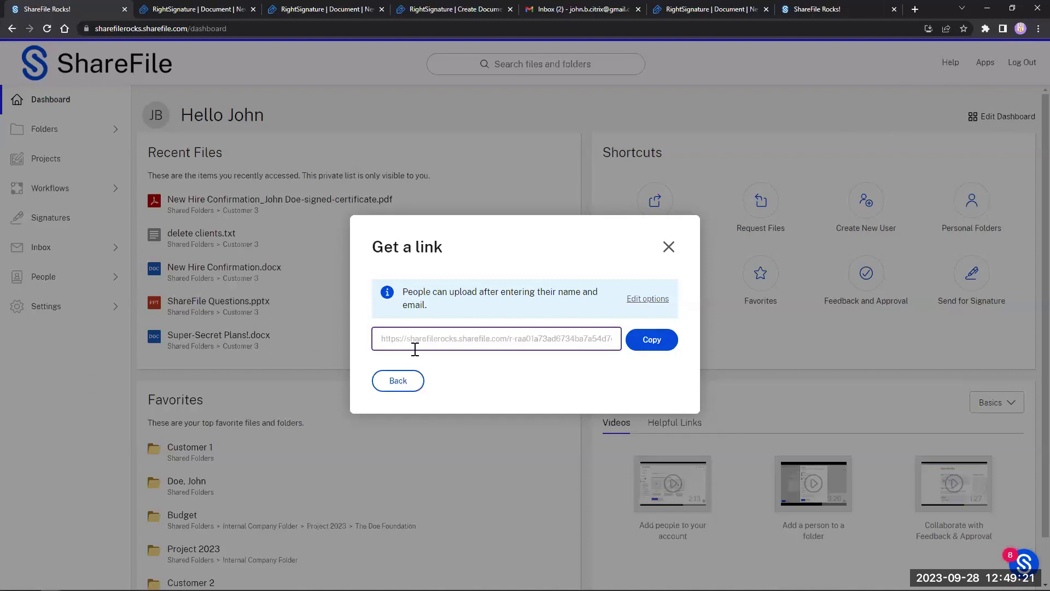
{"action": "left_click_drag", "start_coordinate": [383, 340], "coordinate": [621, 337]}
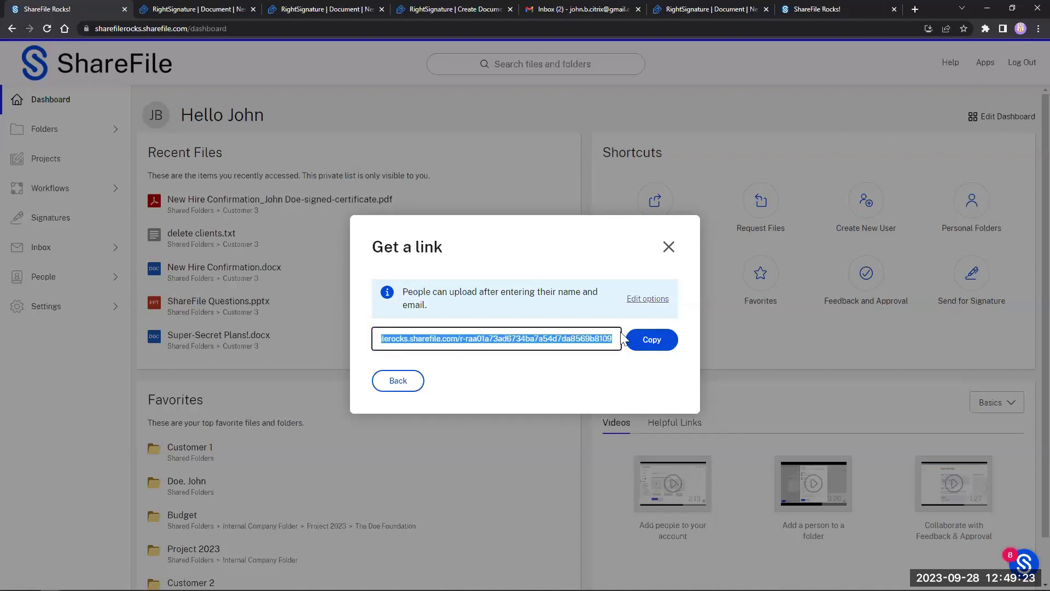
{"action": "right_click", "coordinate": [622, 335]}
{"action": "left_click", "coordinate": [452, 296]}
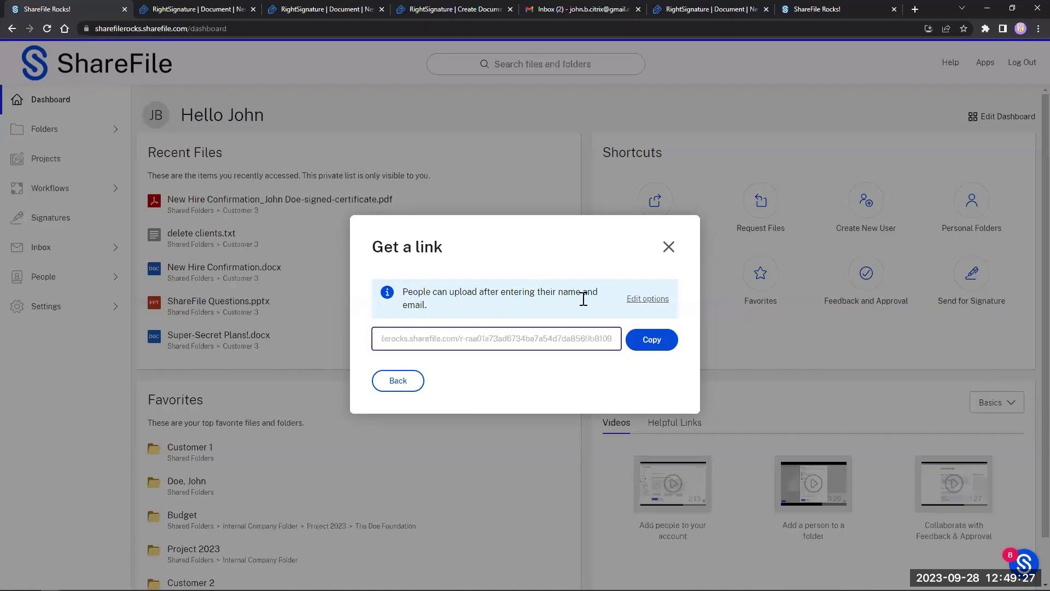
{"action": "left_click", "coordinate": [638, 299]}
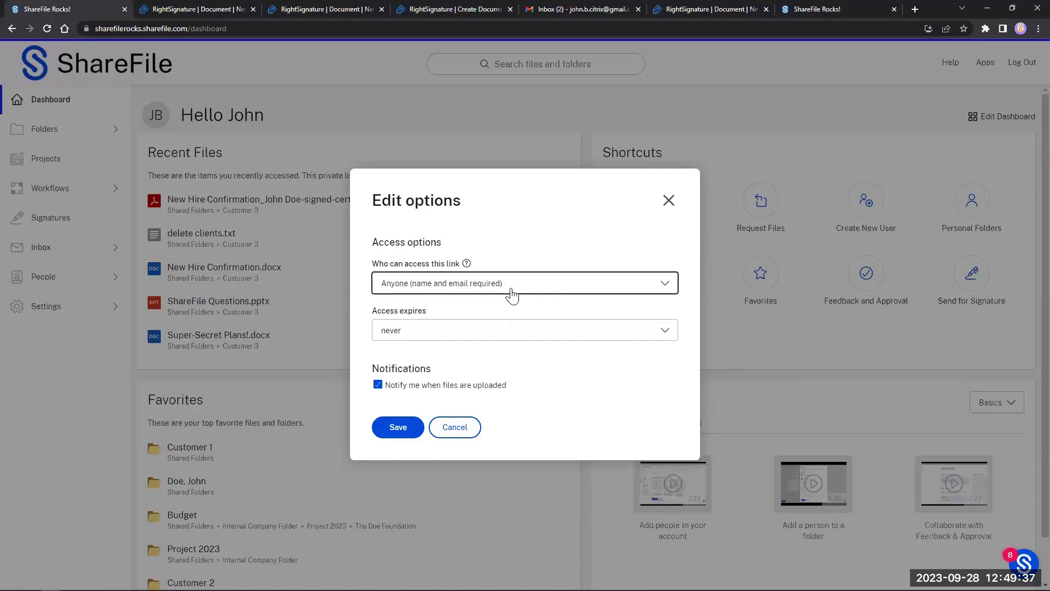
{"action": "left_click", "coordinate": [450, 337]}
Step: Try a three-month link expiry, then discard it, leaving the link's access options unchanged
{"action": "left_click", "coordinate": [403, 357]}
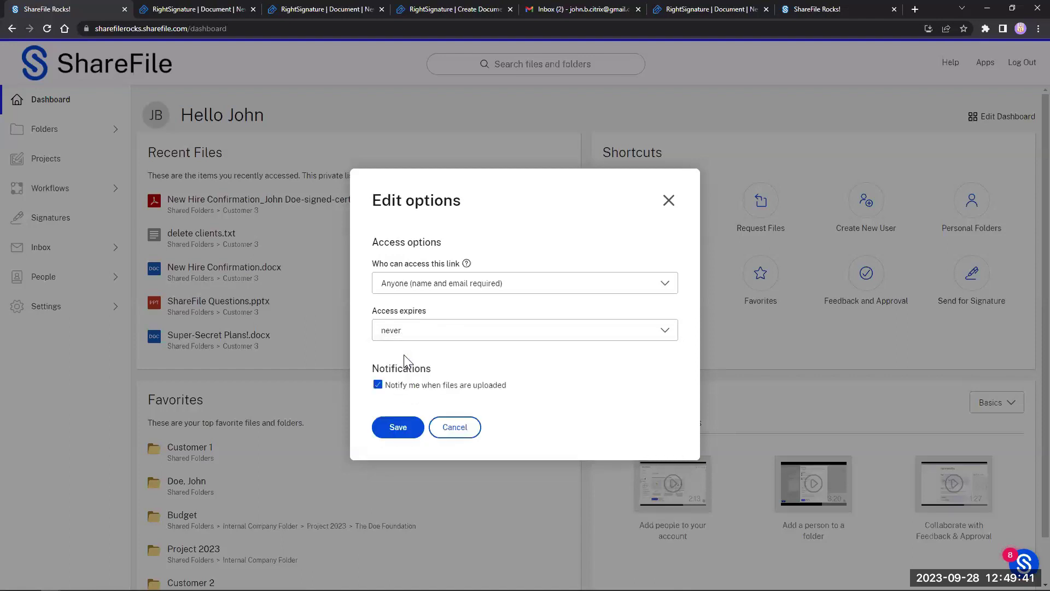
{"action": "left_click", "coordinate": [414, 336]}
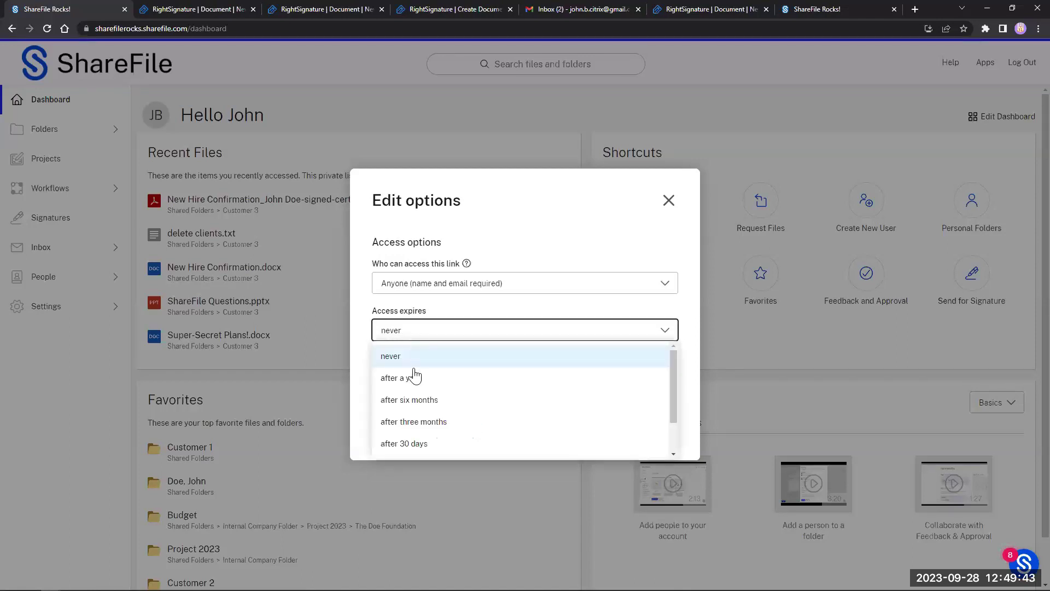
{"action": "left_click", "coordinate": [411, 421]}
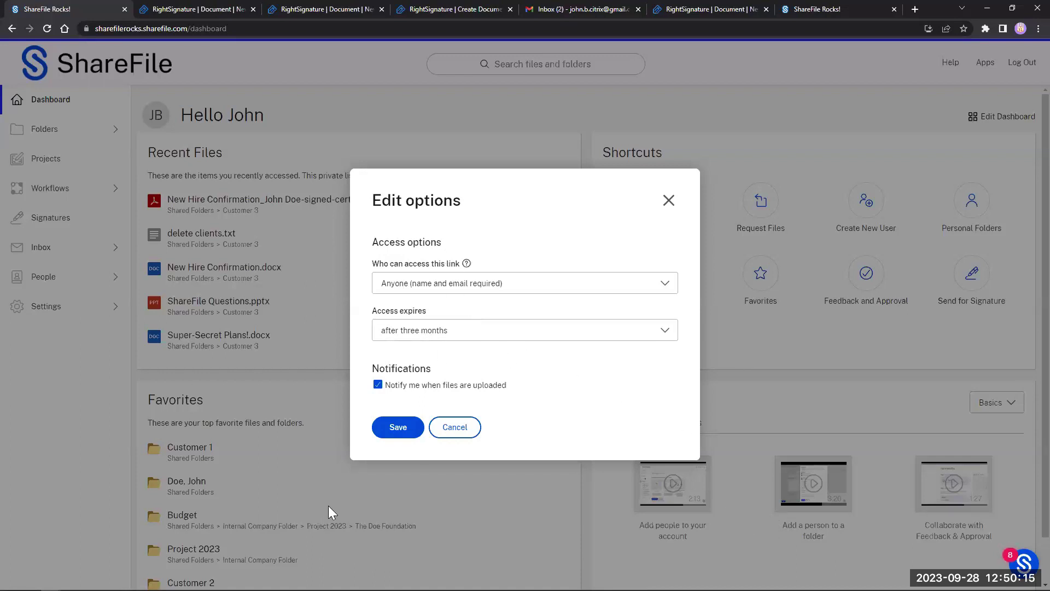
{"action": "left_click", "coordinate": [452, 431]}
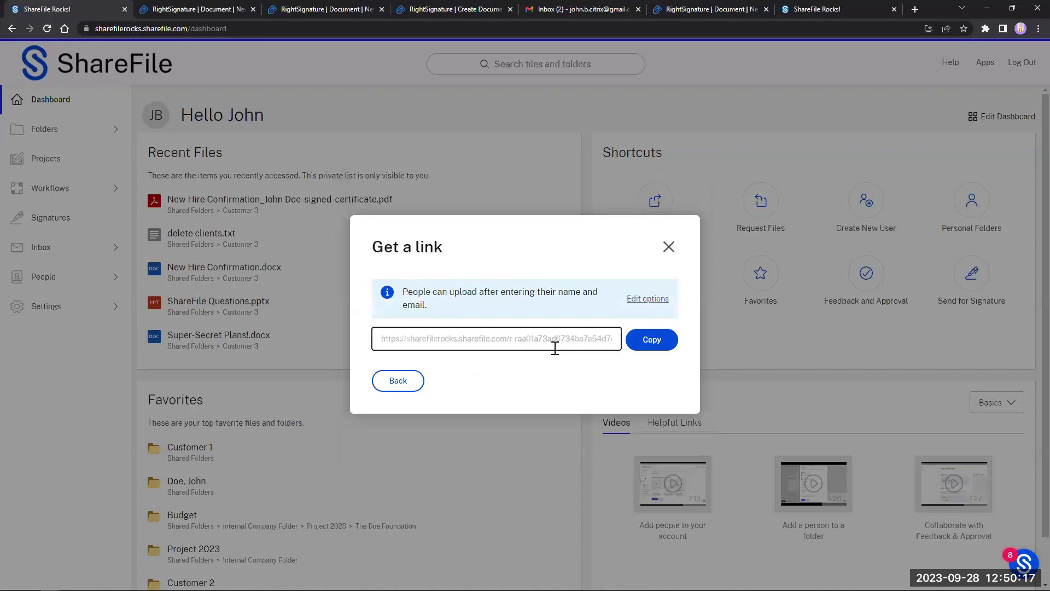
{"action": "left_click", "coordinate": [649, 299]}
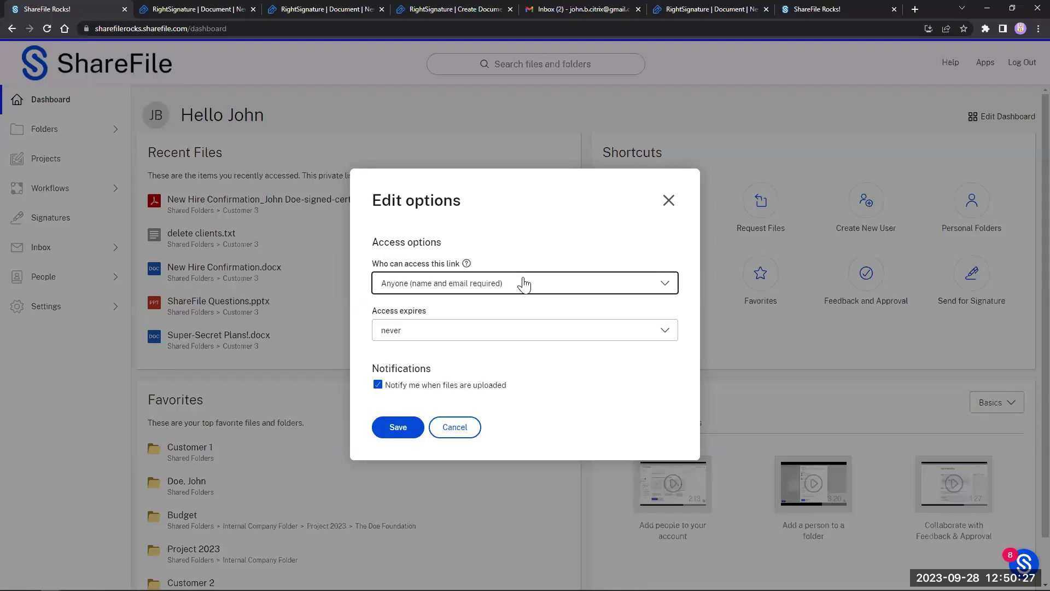
{"action": "left_click", "coordinate": [469, 426]}
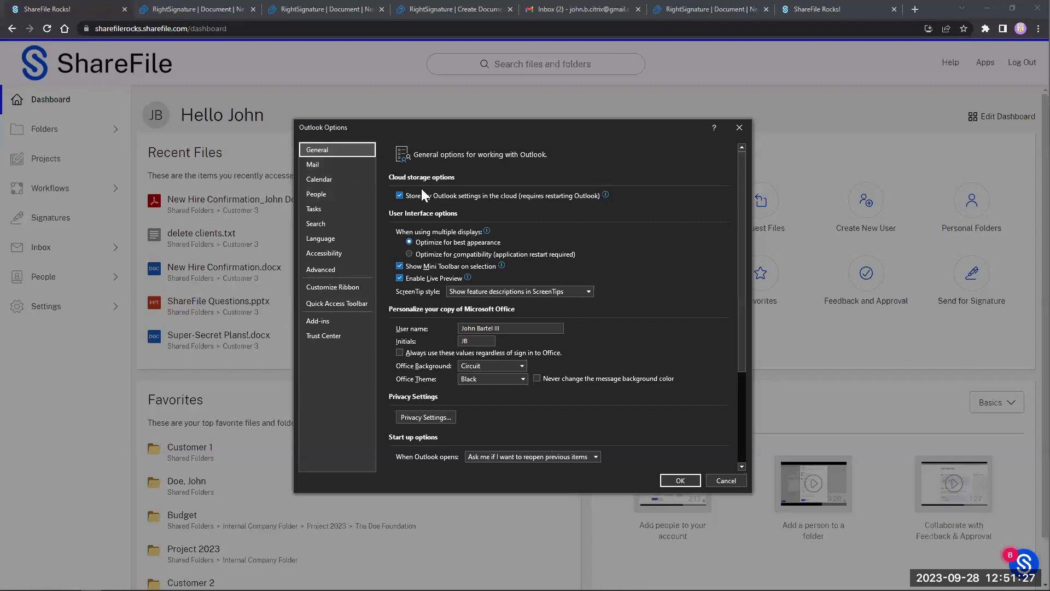
Step: Add 'Do you need to upload something to me? Click this link!' below Regards in the signature
{"action": "left_click", "coordinate": [349, 165]}
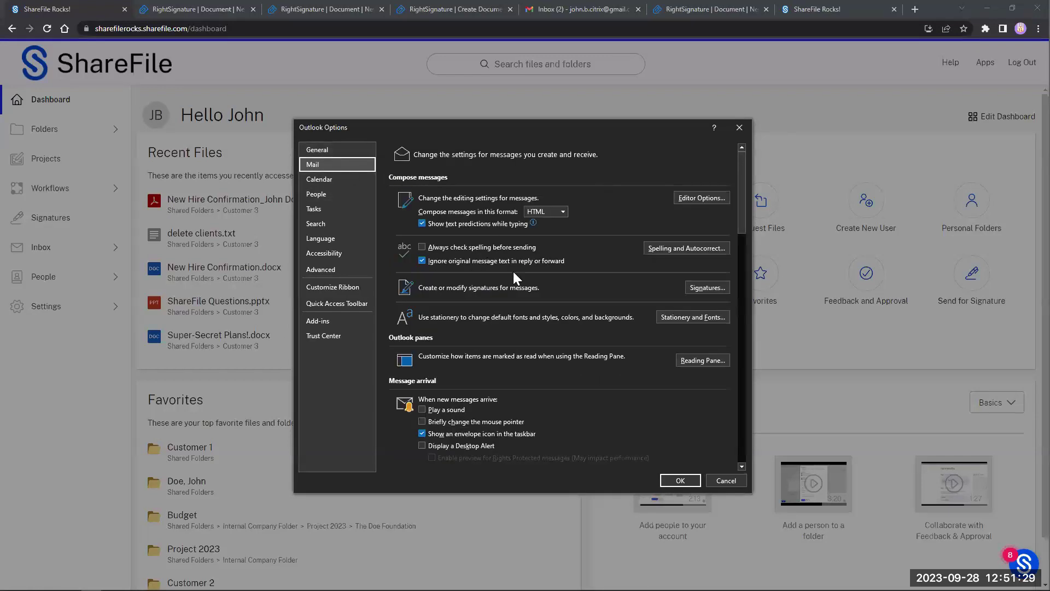
{"action": "left_click", "coordinate": [696, 287]}
{"action": "left_click", "coordinate": [437, 305]}
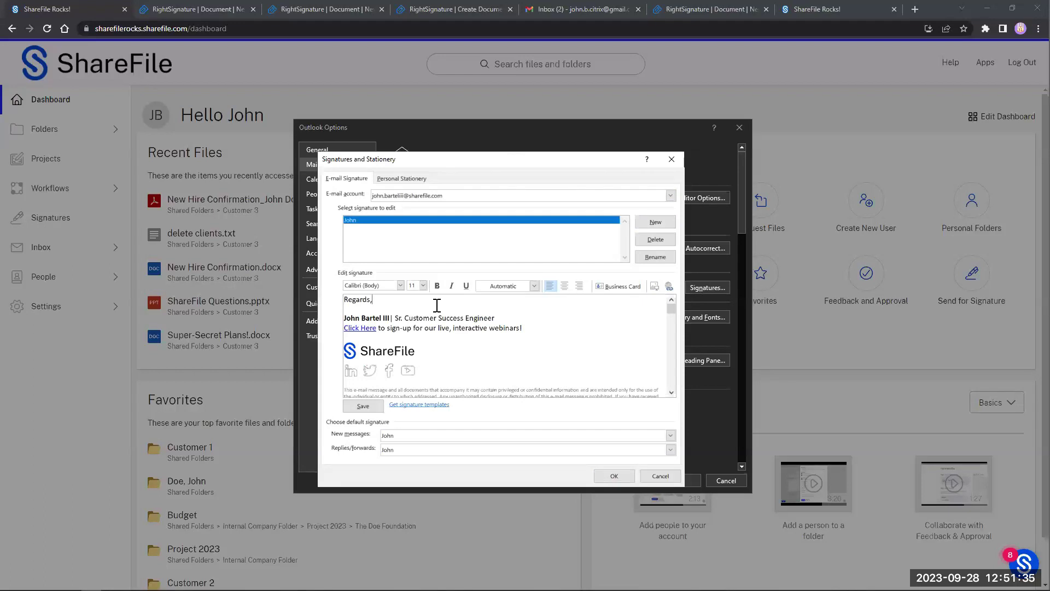
{"action": "key", "text": "Return"}
{"action": "key", "text": "Return"}
{"action": "key", "text": "Return"}
{"action": "key", "text": "BackSpace"}
{"action": "type", "text": "Do"}
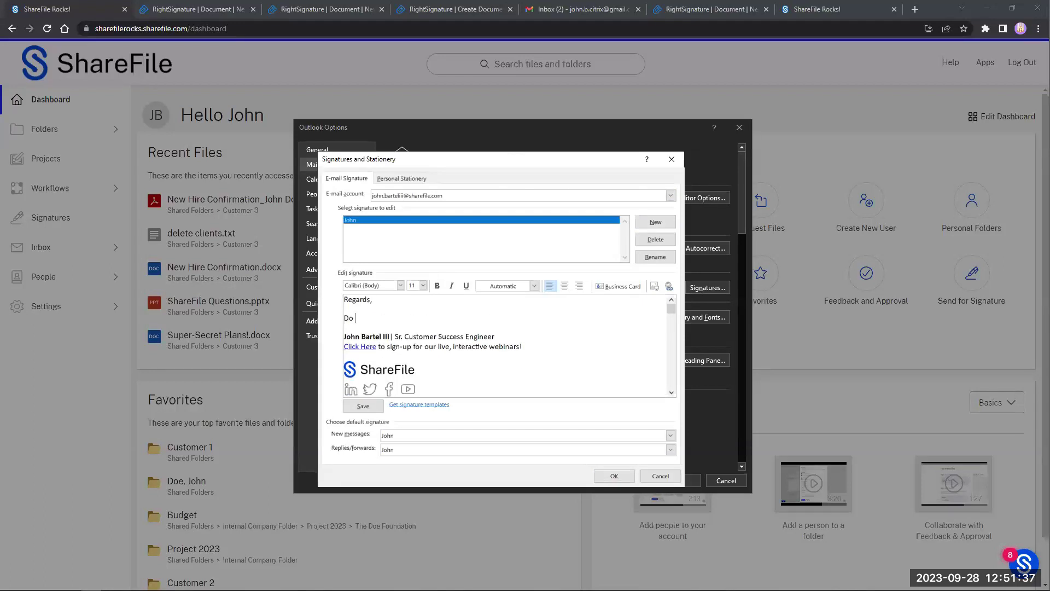
{"action": "type", "text": " you need to upload something ot"}
{"action": "key", "text": "BackSpace"}
{"action": "key", "text": "BackSpace"}
{"action": "key", "text": "BackSpace"}
{"action": "type", "text": "to me?"}
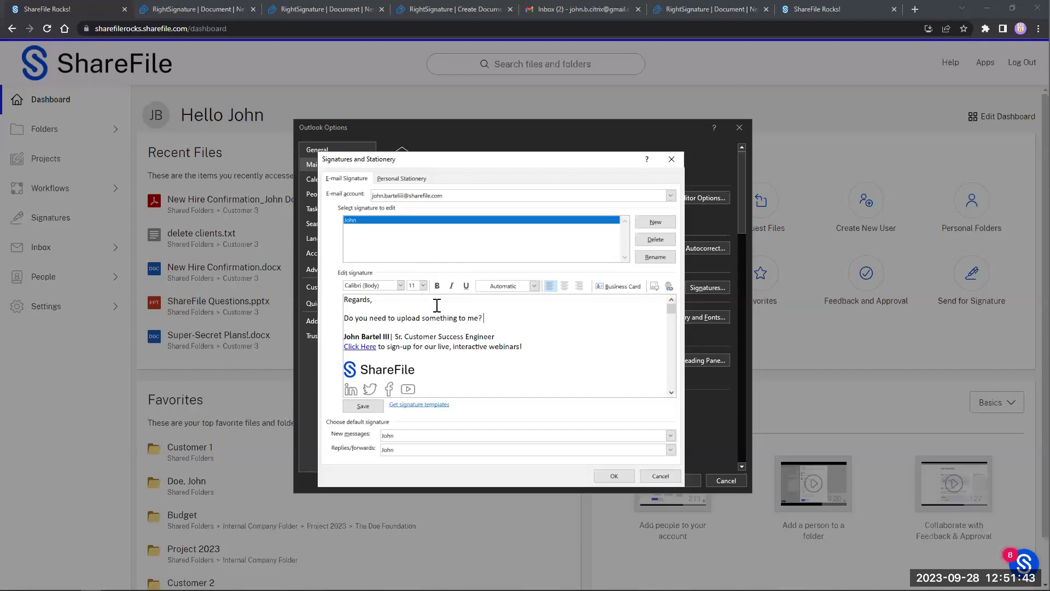
{"action": "type", "text": " Click this link!"}
Step: Hyperlink 'link!' in the signature to the copied ShareFile upload link, then test it in a new tab
{"action": "left_click", "coordinate": [938, 8]}
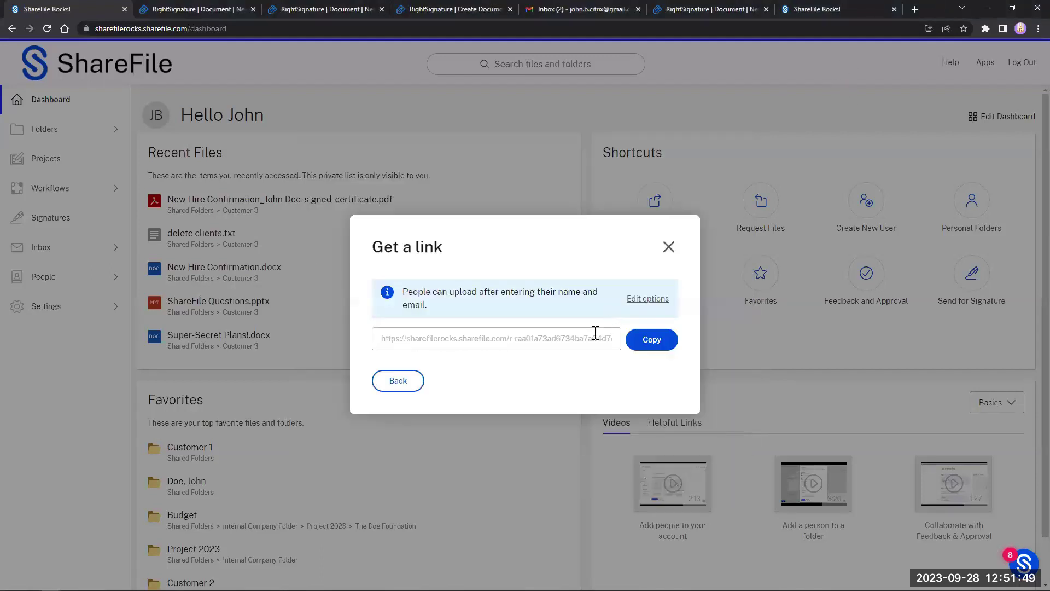
{"action": "left_click", "coordinate": [660, 345]}
{"action": "mouse_move", "coordinate": [193, 583]}
{"action": "key", "text": "alt+Tab"}
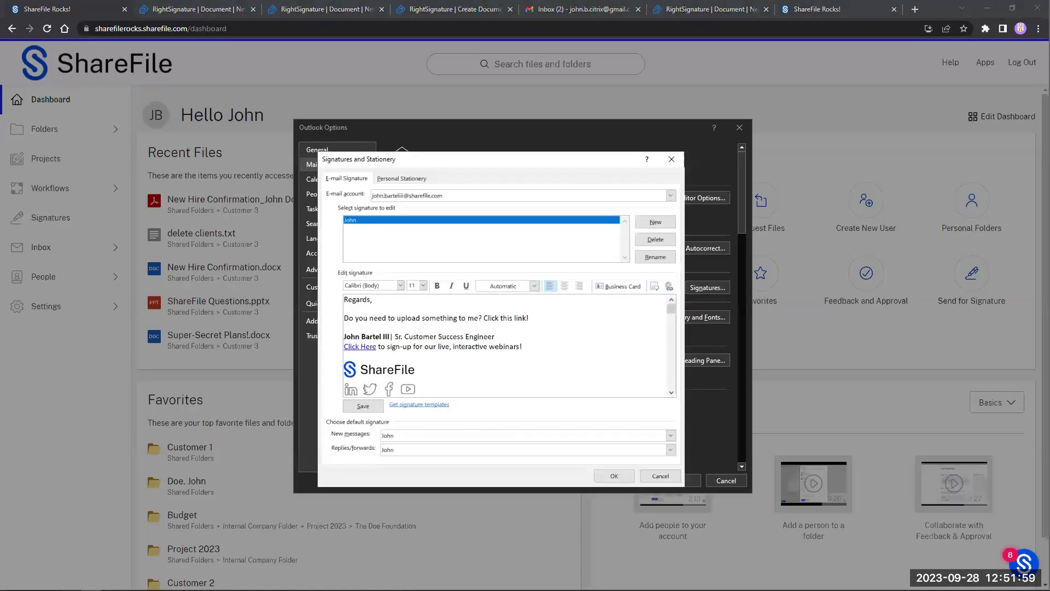
{"action": "mouse_move", "coordinate": [514, 319]}
{"action": "left_mouse_down"}
{"action": "mouse_move", "coordinate": [528, 320]}
{"action": "mouse_move", "coordinate": [514, 319]}
{"action": "left_mouse_up"}
{"action": "left_click", "coordinate": [529, 320]}
{"action": "left_click", "coordinate": [668, 286]}
{"action": "key", "text": "ctrl+v"}
{"action": "left_click", "coordinate": [599, 392]}
{"action": "left_click", "coordinate": [915, 9]}
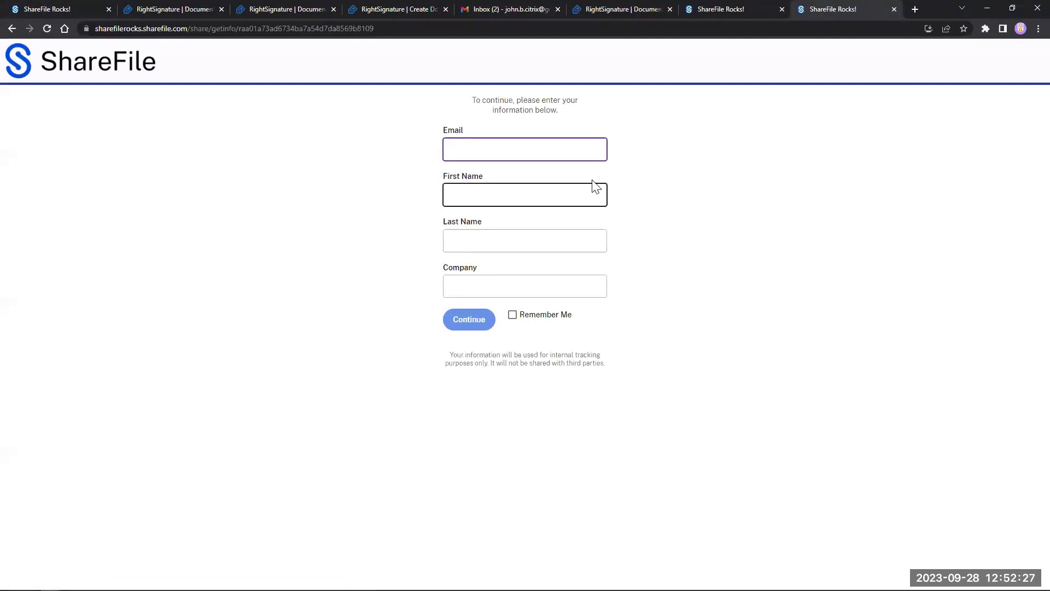
Step: Autofill the guest email and name details and continue to the upload page
{"action": "left_click", "coordinate": [562, 152]}
{"action": "left_click", "coordinate": [555, 174]}
{"action": "left_click", "coordinate": [480, 324]}
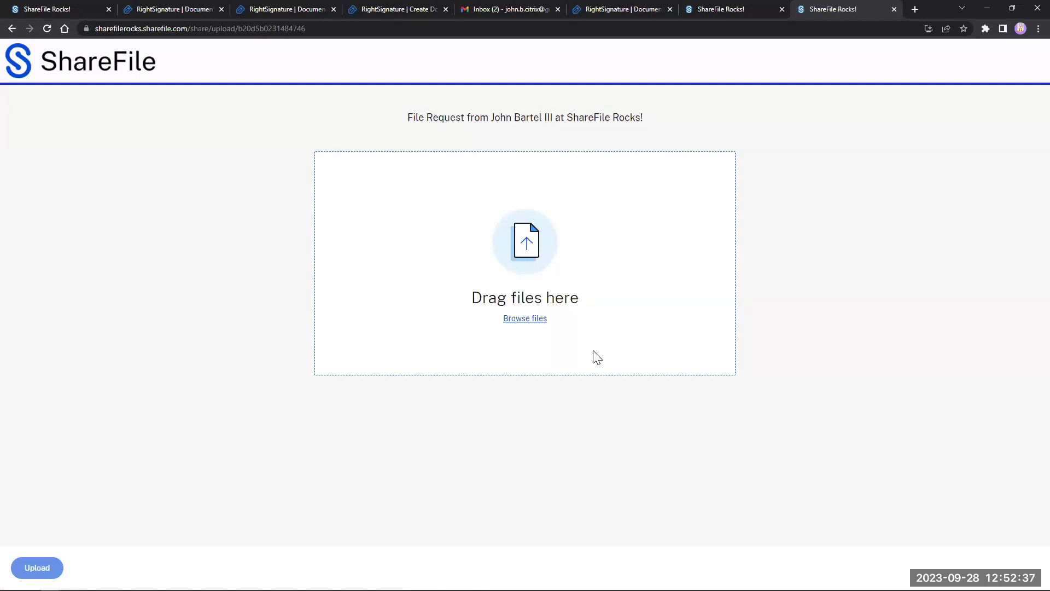
Step: Browse into the 2_16_2023 - Accounting Experts folder, then close the chooser without uploading
{"action": "left_click", "coordinate": [534, 326]}
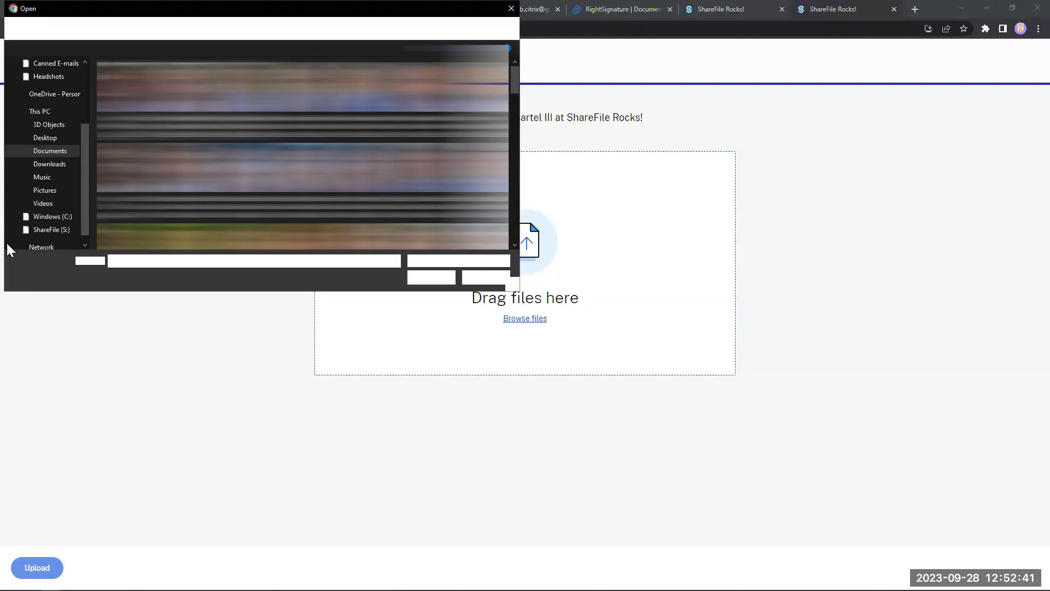
{"action": "left_click", "coordinate": [53, 138]}
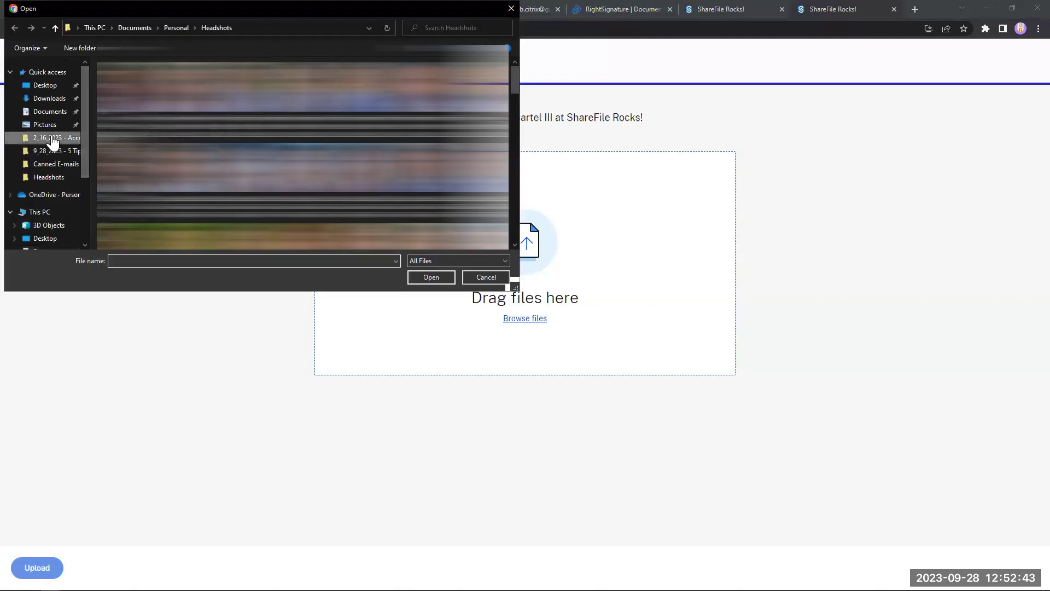
{"action": "scroll", "coordinate": [67, 142], "scroll_direction": "down", "scroll_amount": 3}
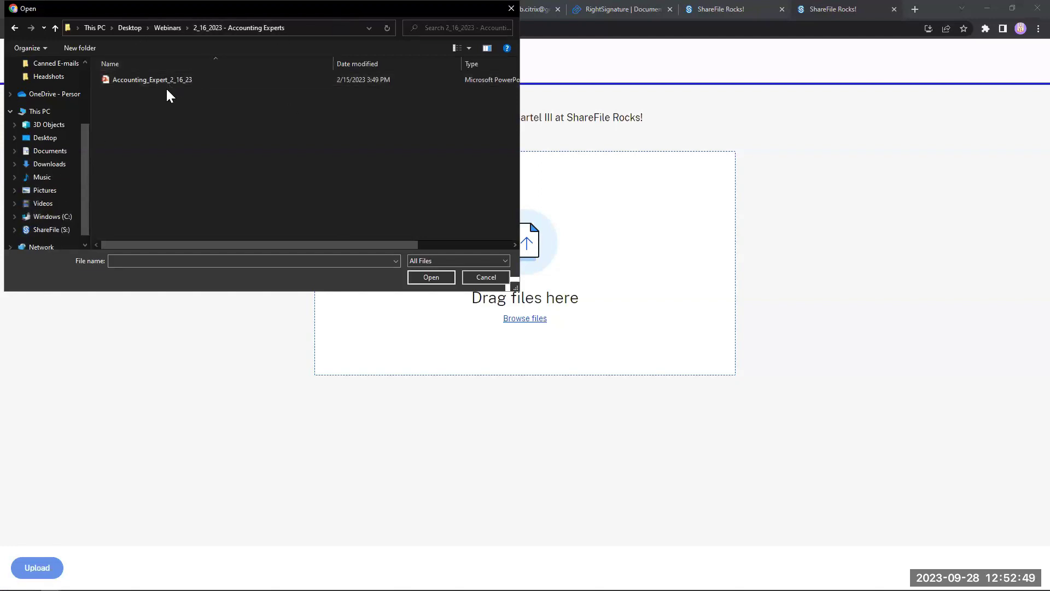
{"action": "left_click", "coordinate": [510, 8]}
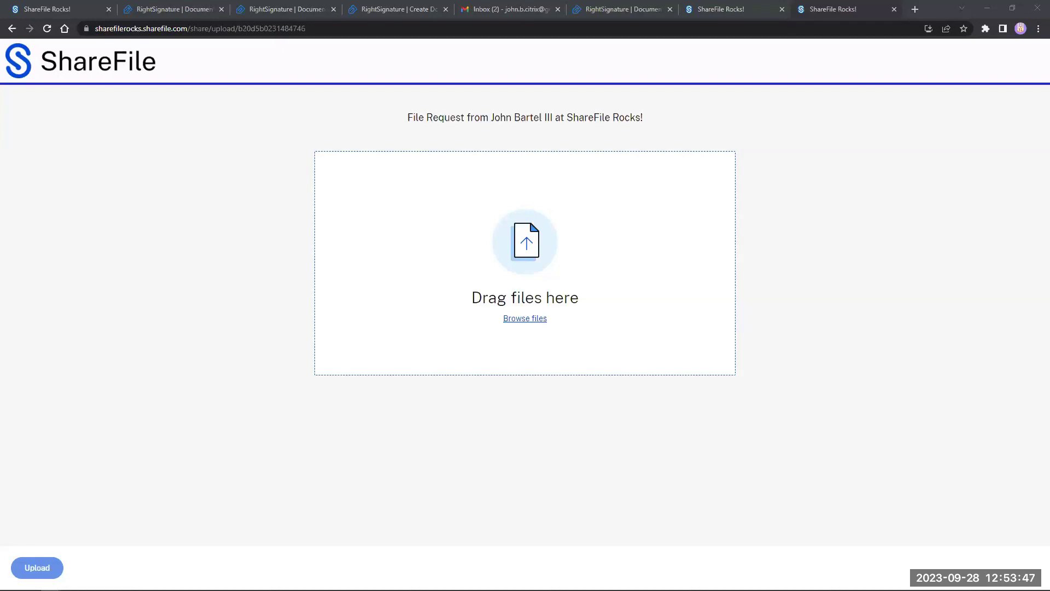
Step: Close Outlook's Signatures and Stationery editor and the Outlook Options window
{"action": "key", "text": "alt+Tab"}
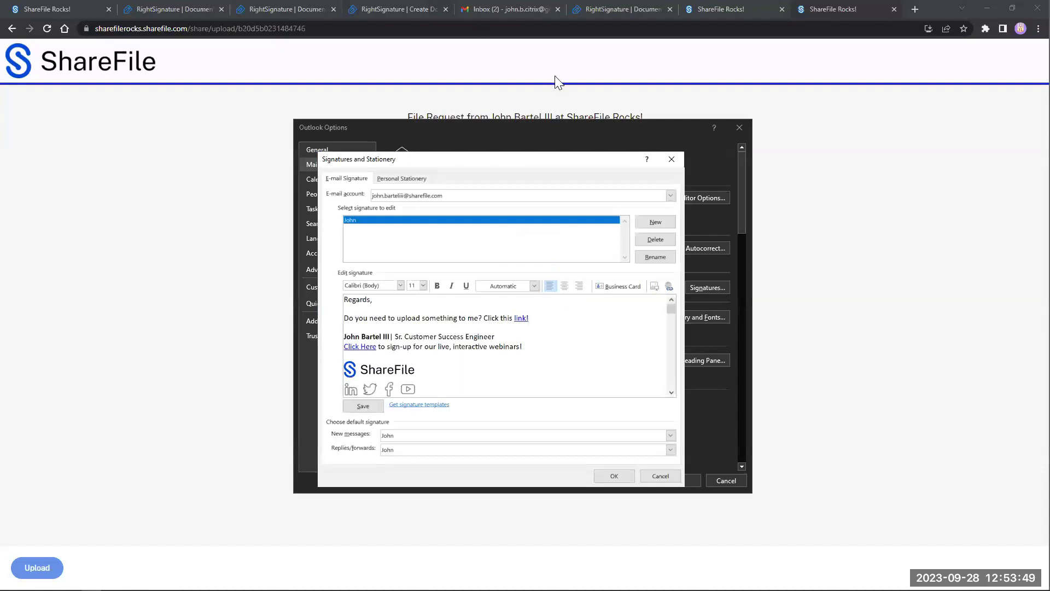
{"action": "left_click", "coordinate": [672, 157]}
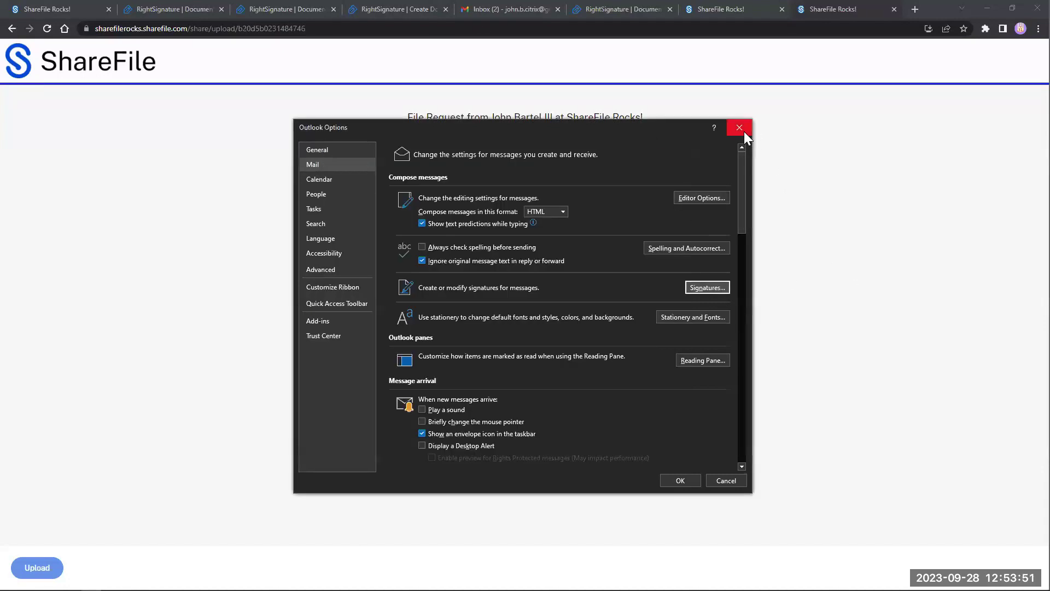
{"action": "left_click", "coordinate": [739, 127]}
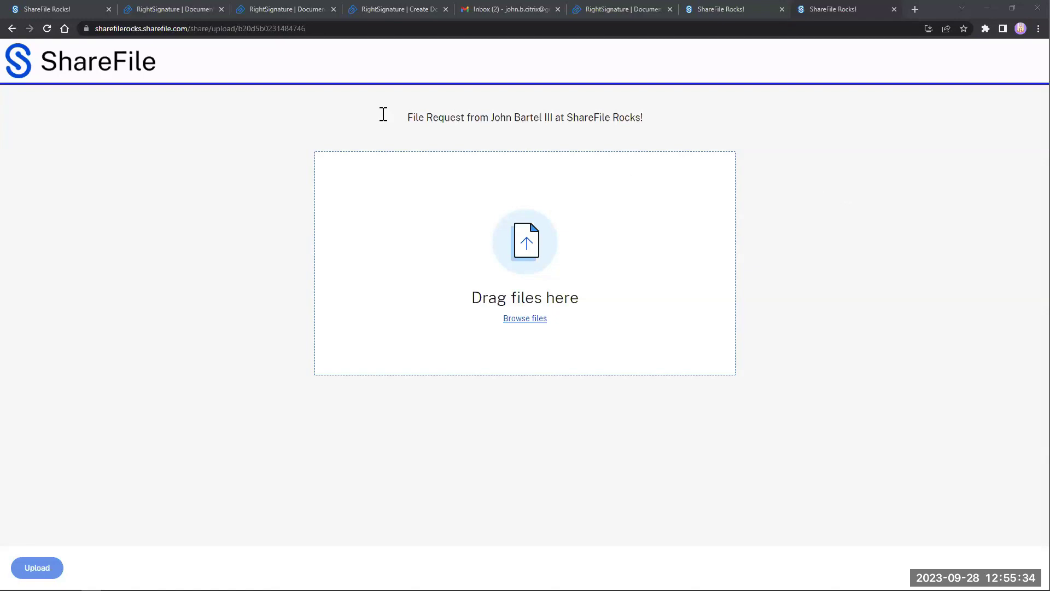
Step: Dismiss Get a link and open the People tab of the Customer 3 shared folder
{"action": "left_click", "coordinate": [31, 11]}
{"action": "left_click", "coordinate": [660, 251]}
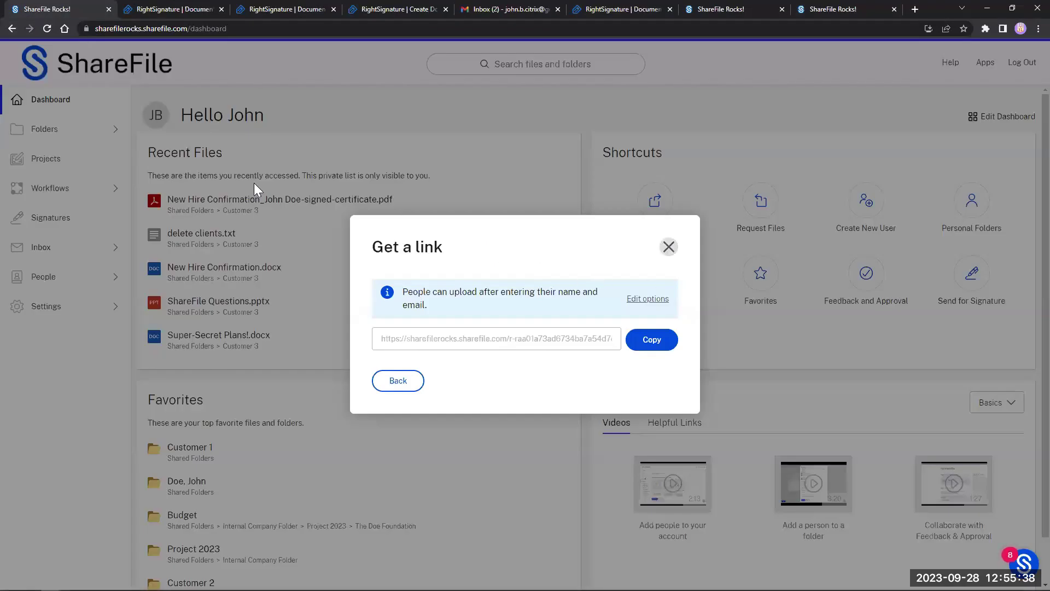
{"action": "left_click", "coordinate": [88, 130]}
{"action": "left_click", "coordinate": [54, 178]}
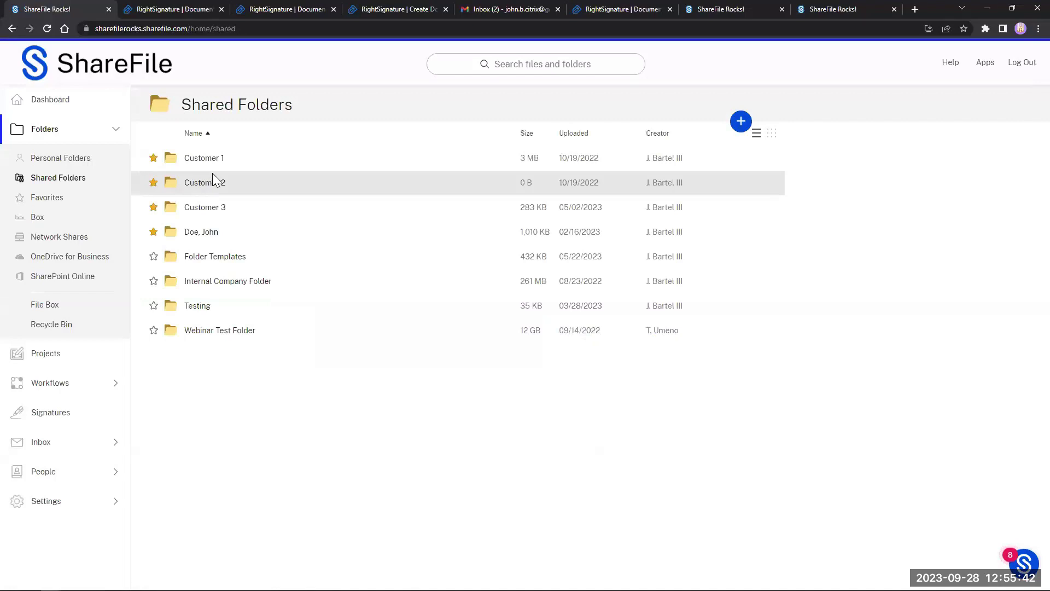
{"action": "left_click", "coordinate": [211, 207]}
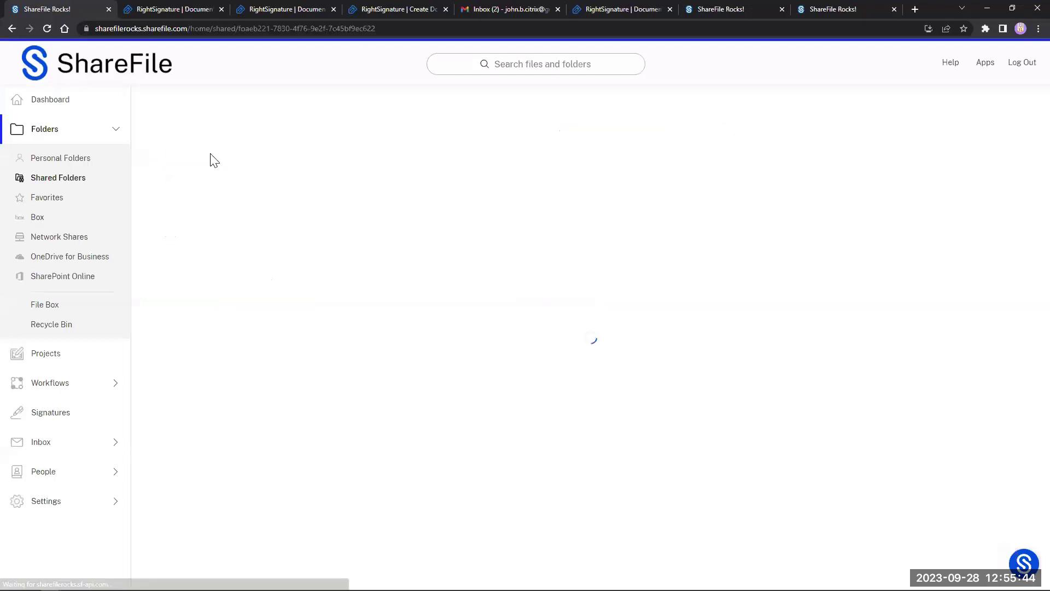
{"action": "left_click", "coordinate": [224, 153]}
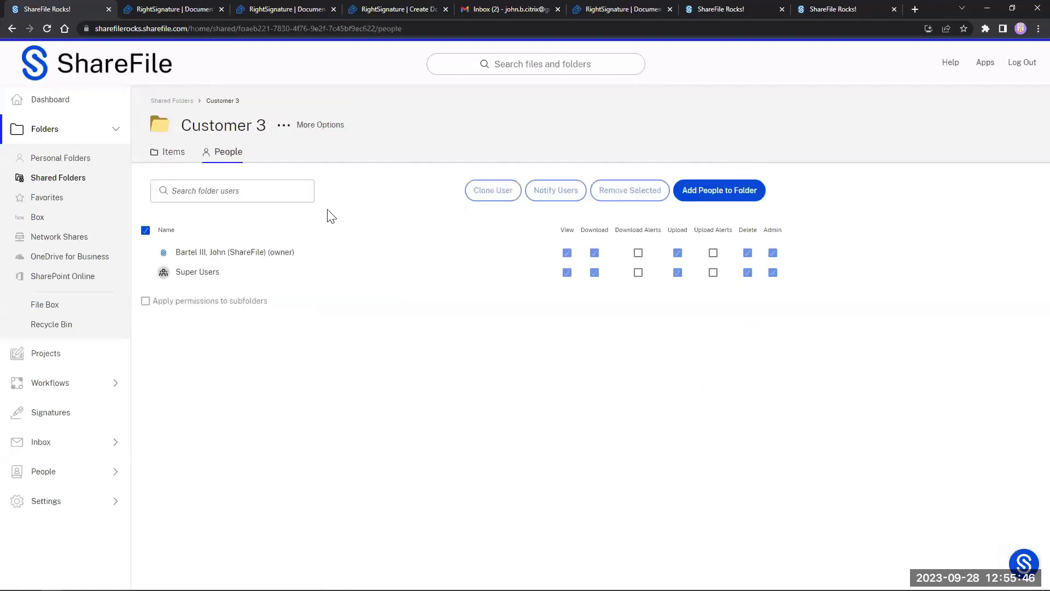